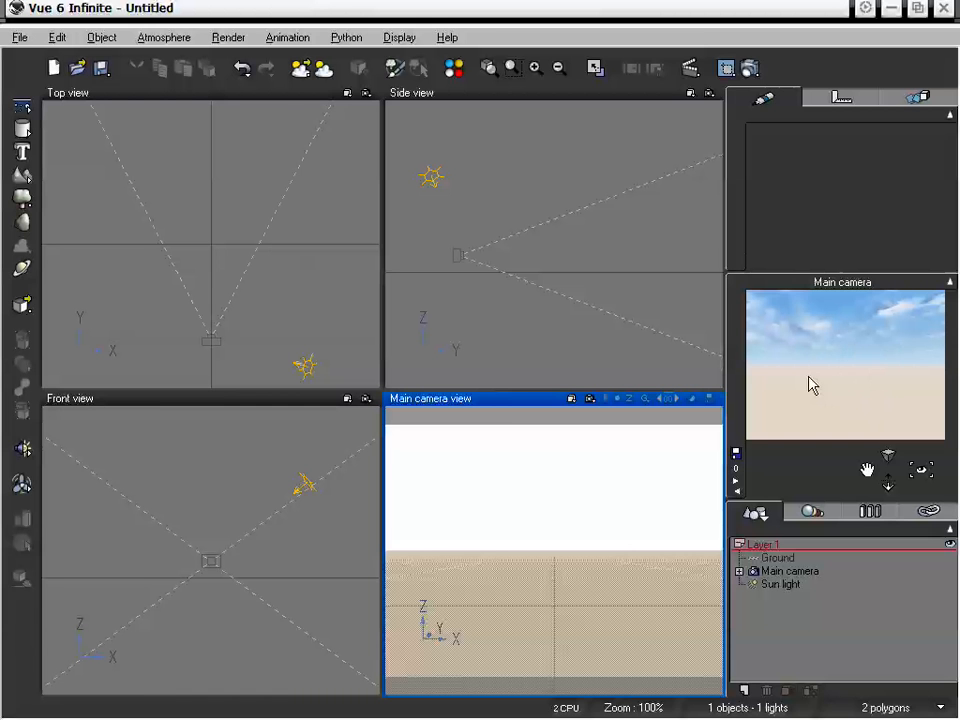
Add a standard terrain to the scene and reposition the main camera farther back and higher, looking down on it.
left_click(22, 174)
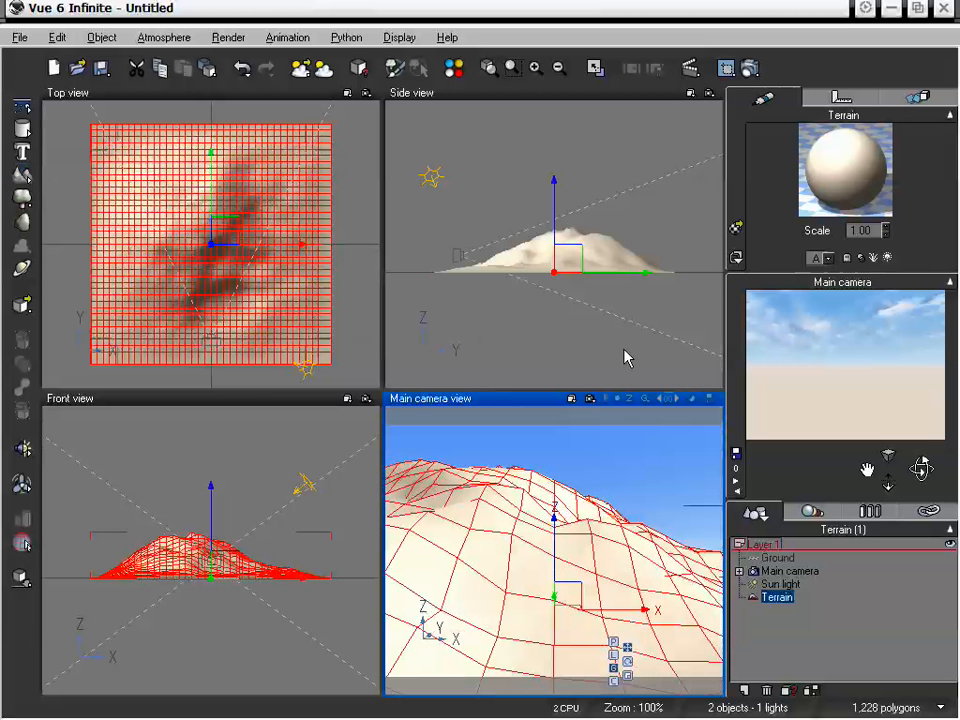
left_click_drag(889, 474, 889, 522)
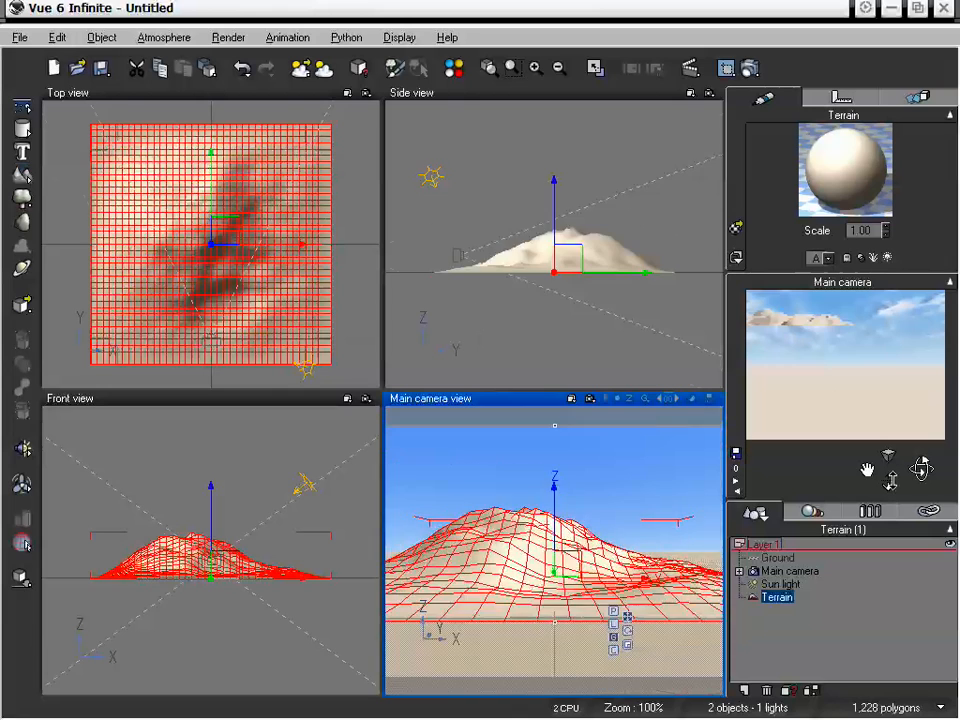
left_click_drag(921, 468, 889, 512)
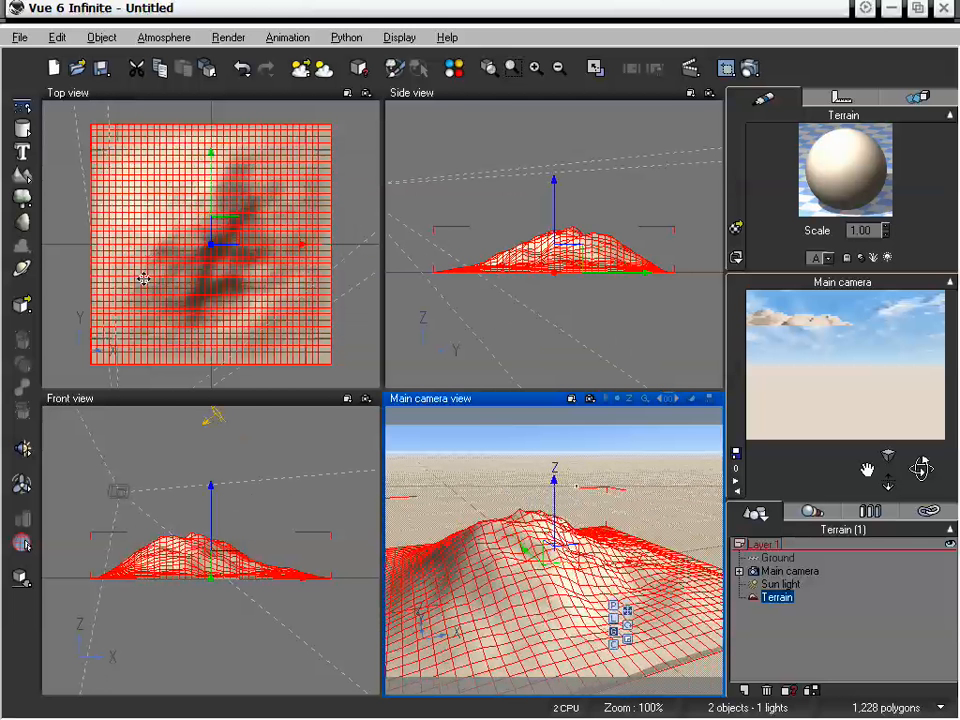
Open the EcoSystem Painter and add the Tropic plant species to the EcoSystem population.
left_click(396, 70)
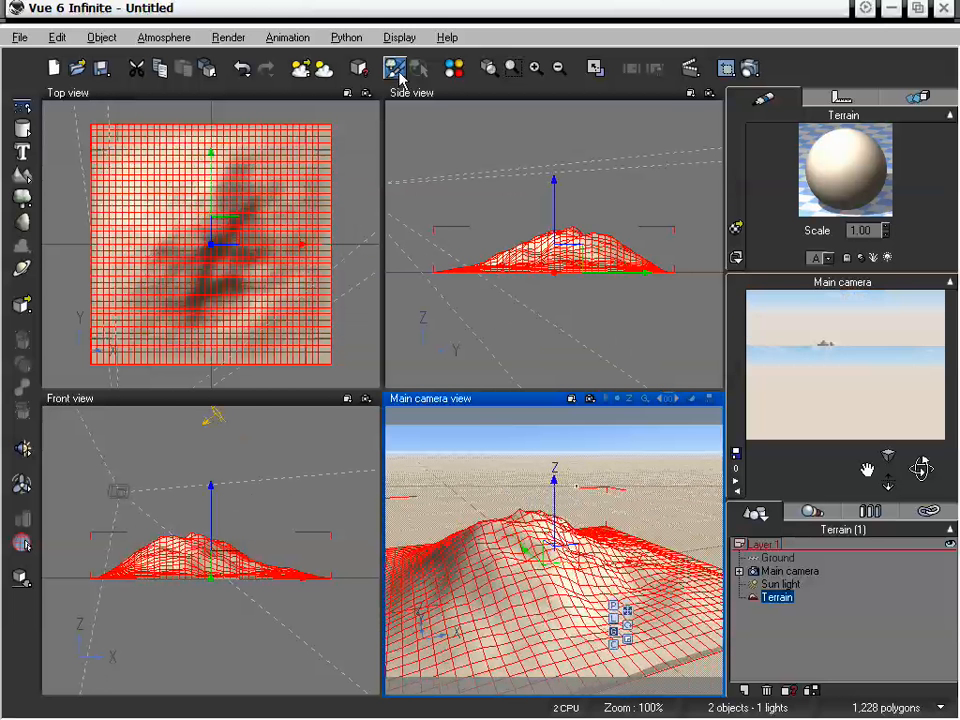
left_click(396, 70)
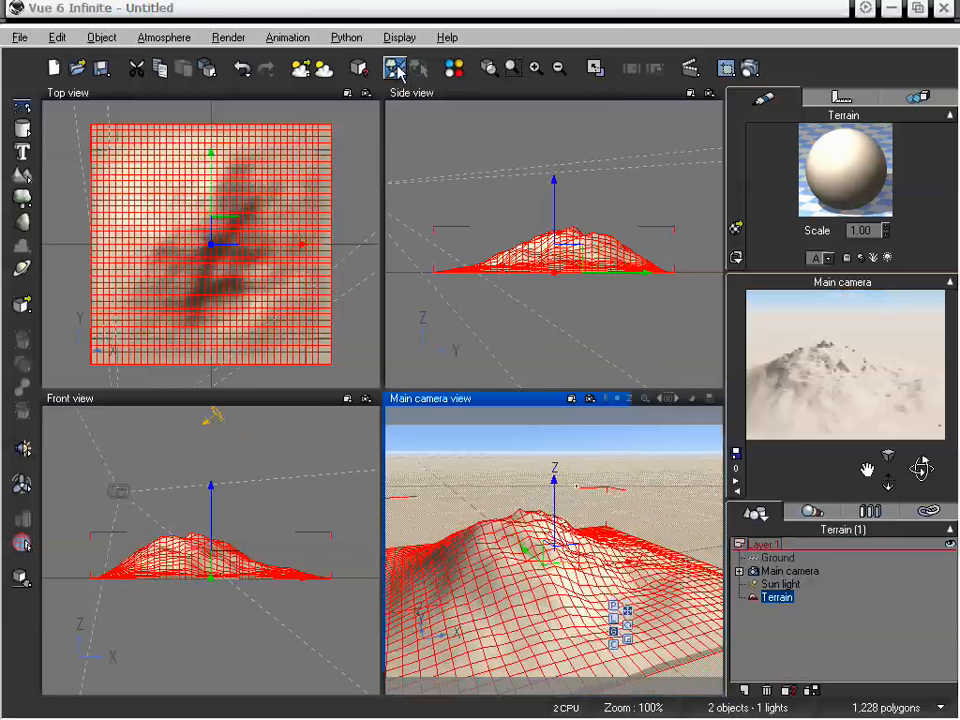
mouse_move(436, 35)
left_mouse_down()
mouse_move(462, 99)
mouse_move(495, 114)
left_mouse_up()
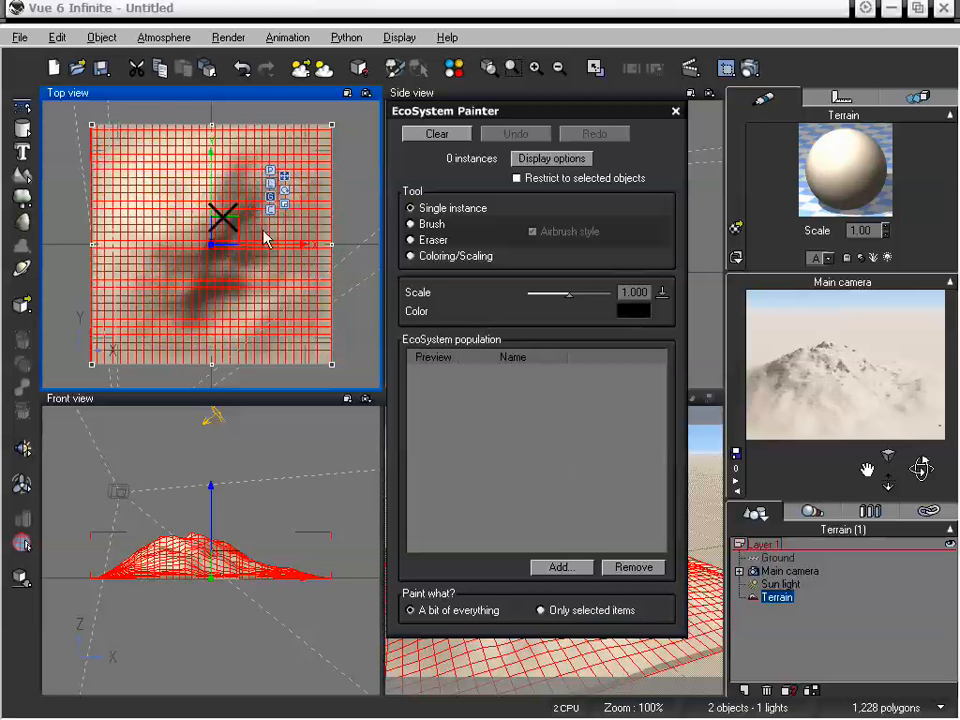
left_click(580, 571)
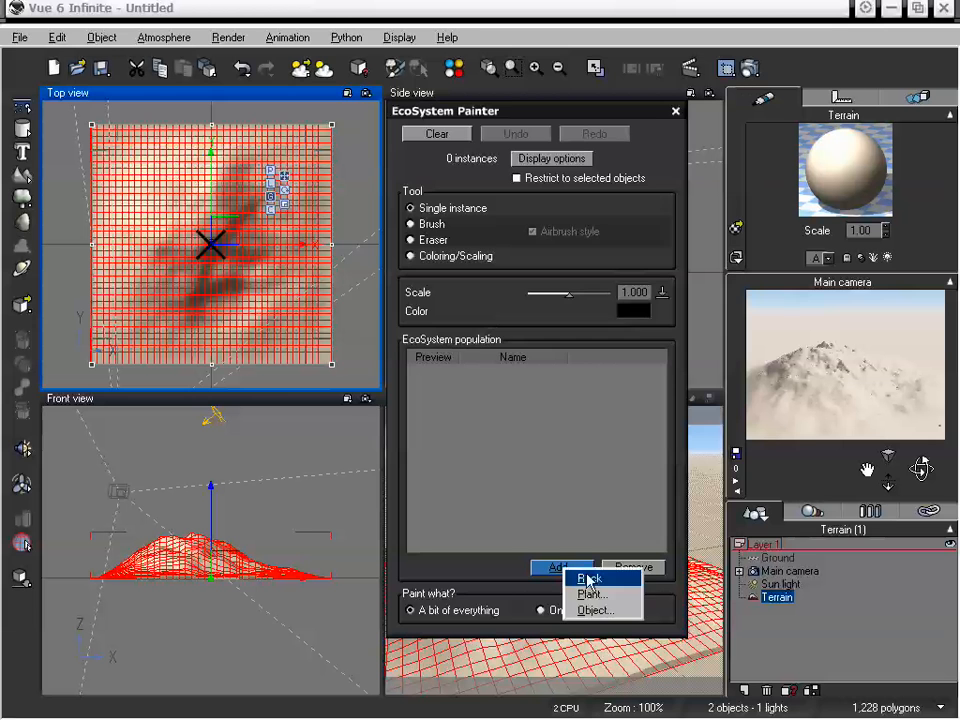
left_click(600, 597)
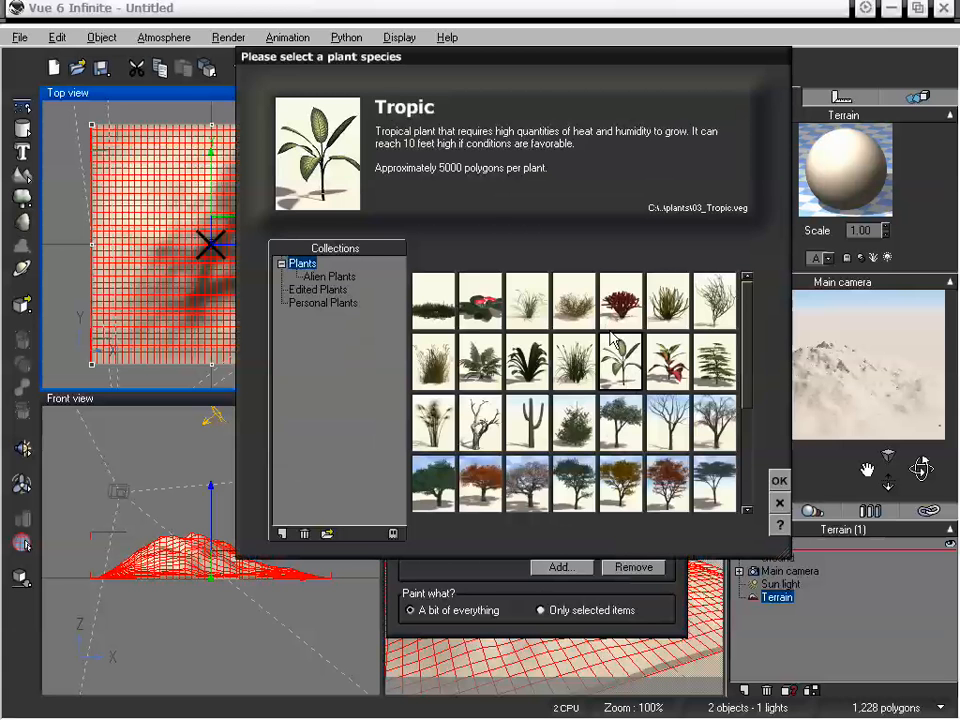
left_click(779, 480)
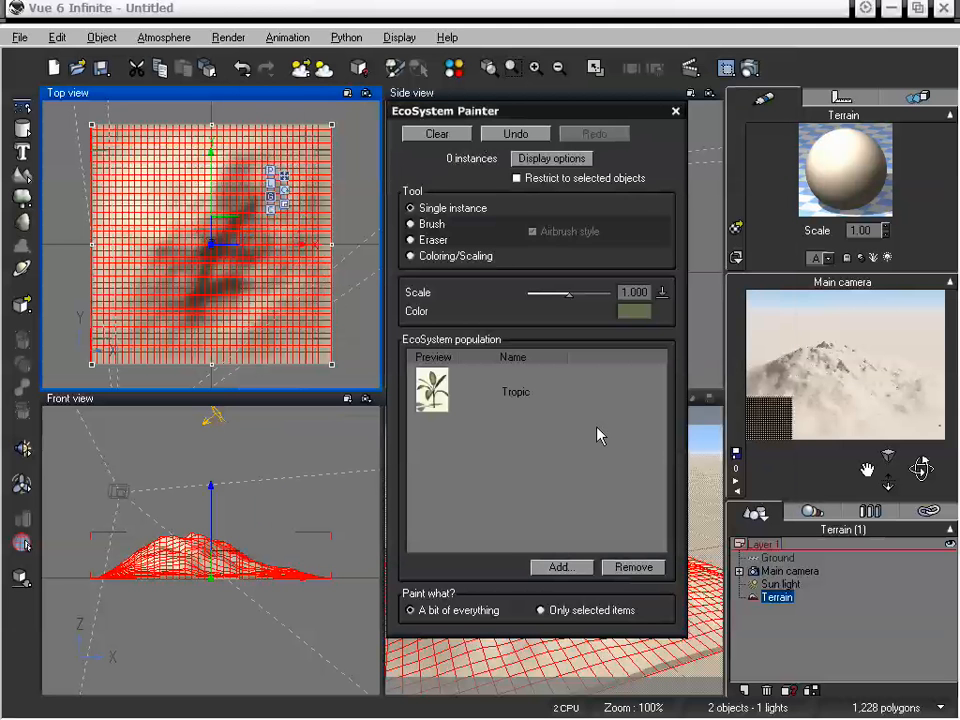
Add the Cactus plant species to the EcoSystem population.
left_click(566, 567)
left_click(592, 597)
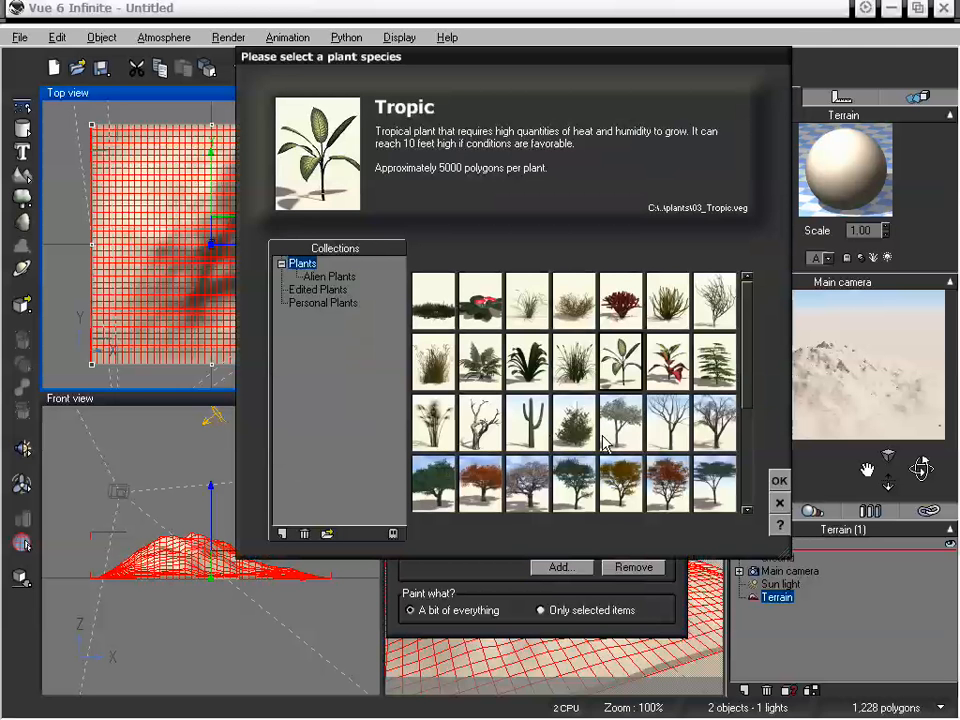
left_click(527, 421)
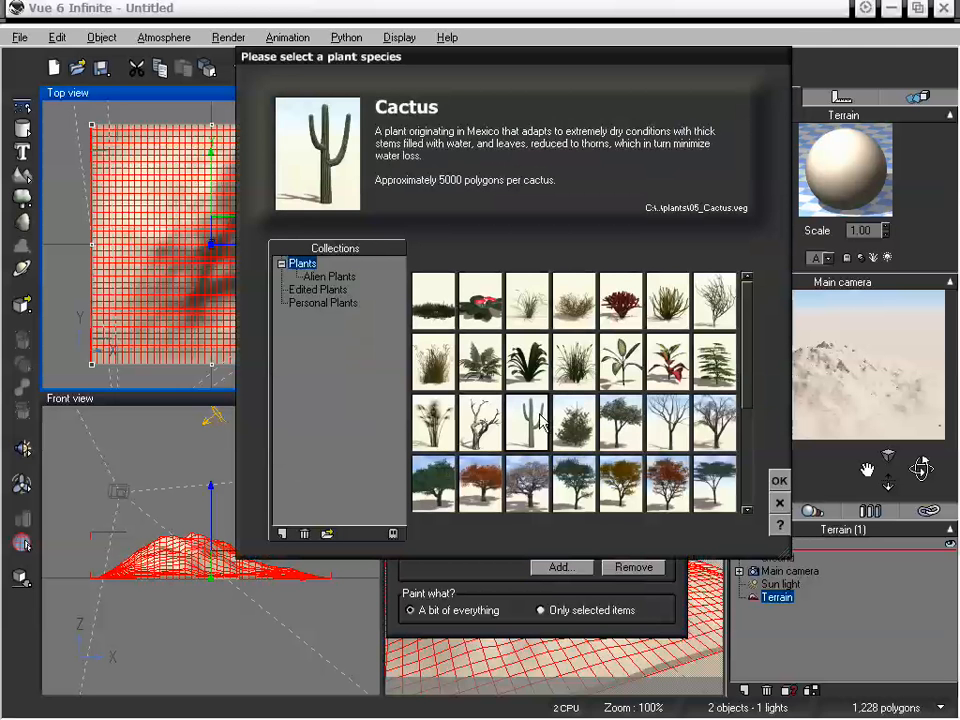
left_click(779, 480)
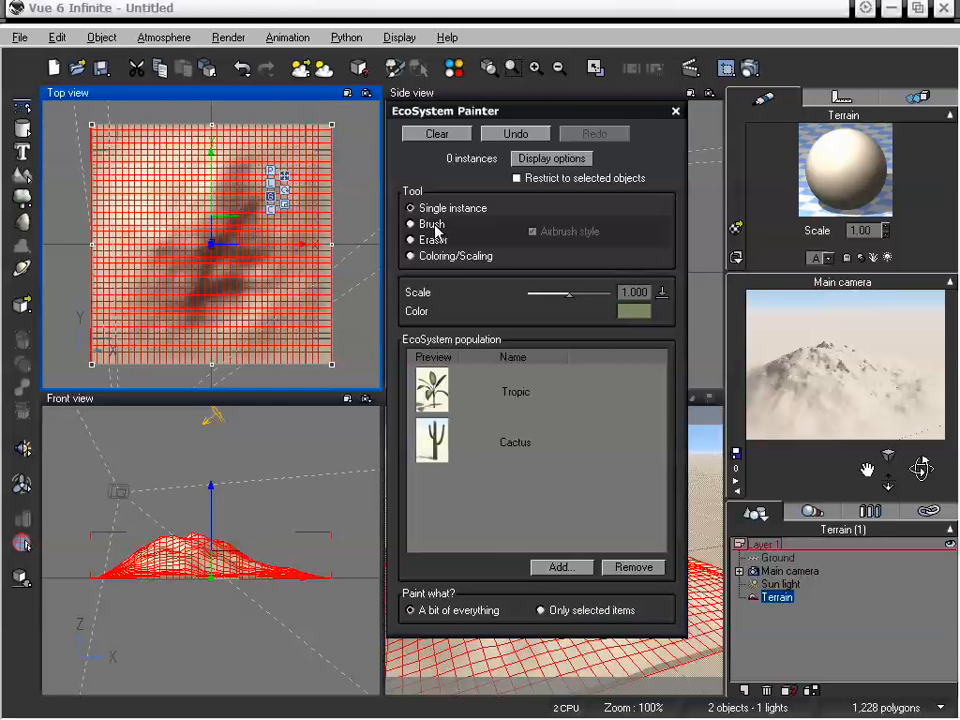
Choose the Brush tool with radius 28 and flow 76%, and drive the brush radius with pressure.
left_click(411, 224)
left_click_drag(489, 111, 489, 90)
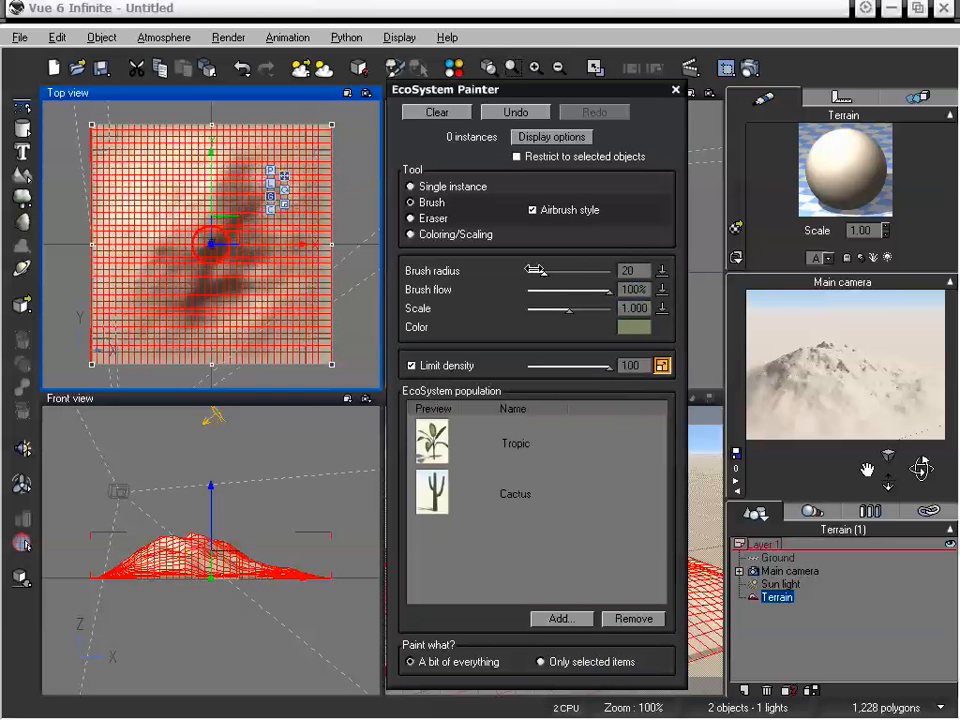
left_click_drag(543, 272, 563, 273)
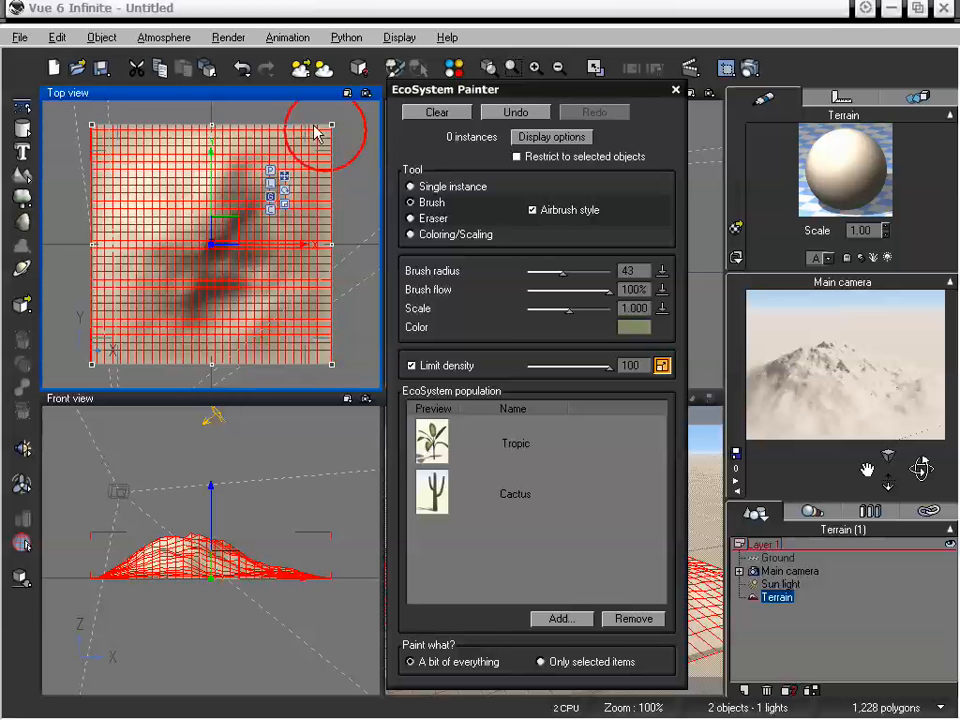
left_click_drag(565, 273, 551, 273)
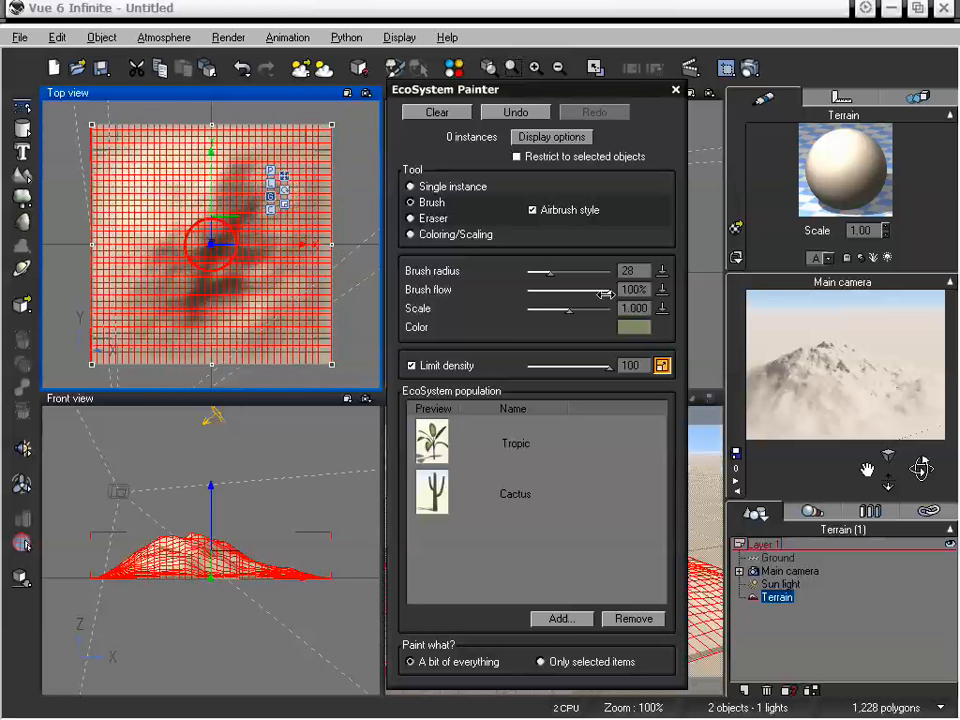
left_click_drag(609, 292, 588, 293)
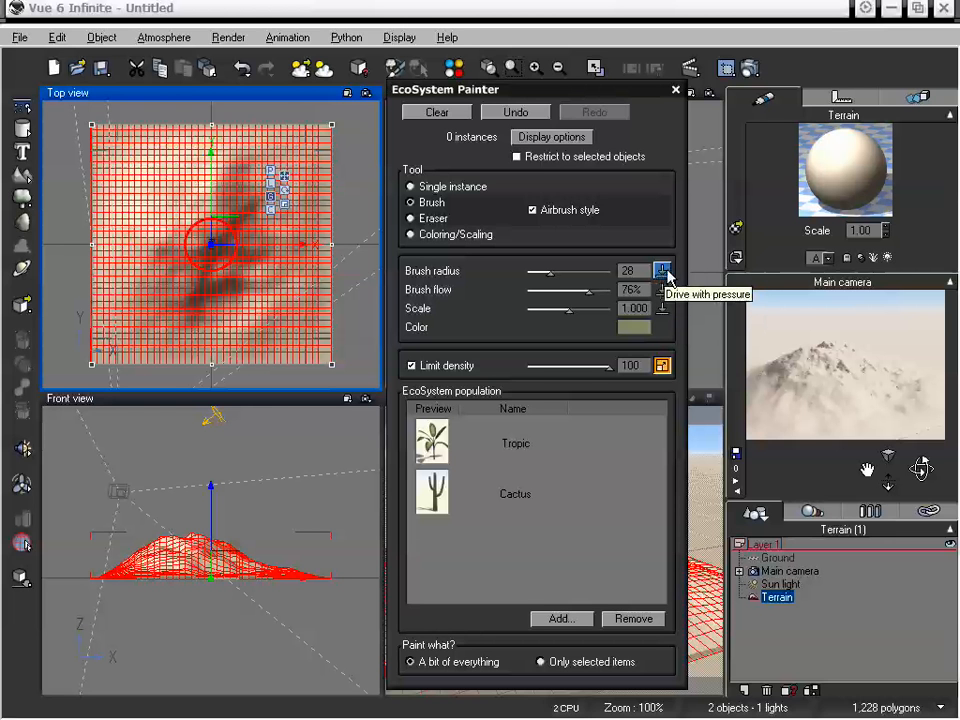
left_click(662, 272)
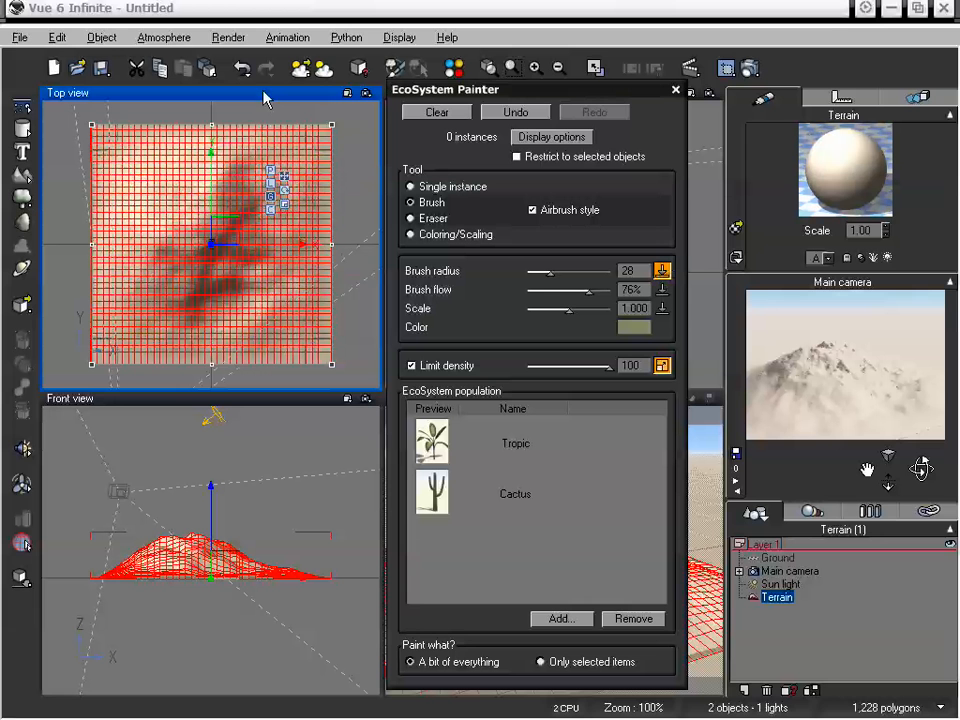
Paint a patch of mixed plants over the lower-right part of the terrain in the Top view.
left_click(268, 272)
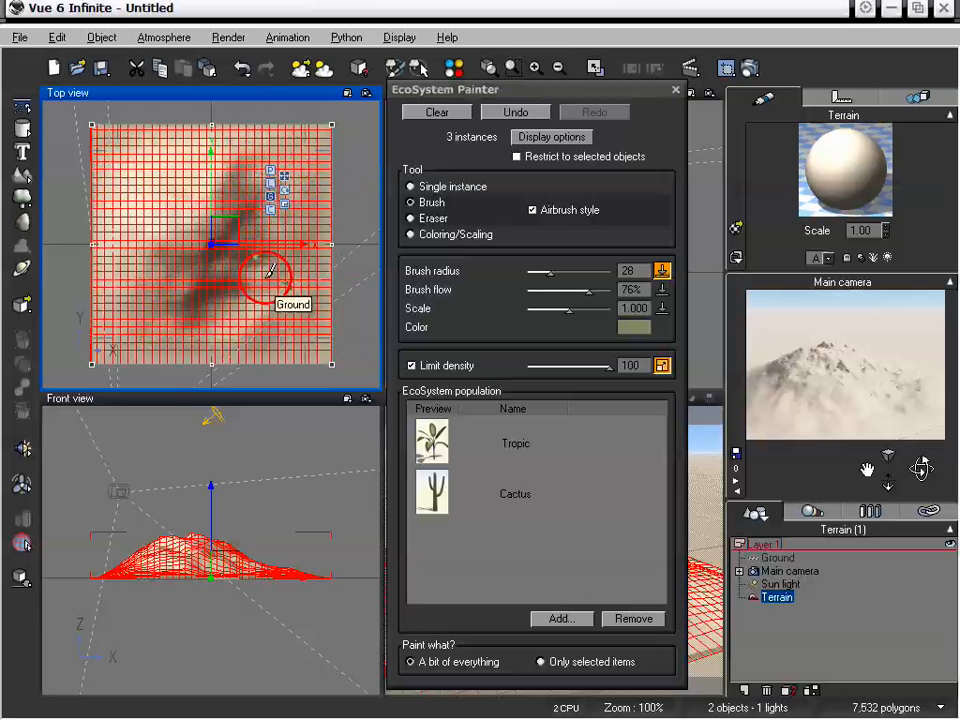
left_click_drag(268, 272, 266, 282)
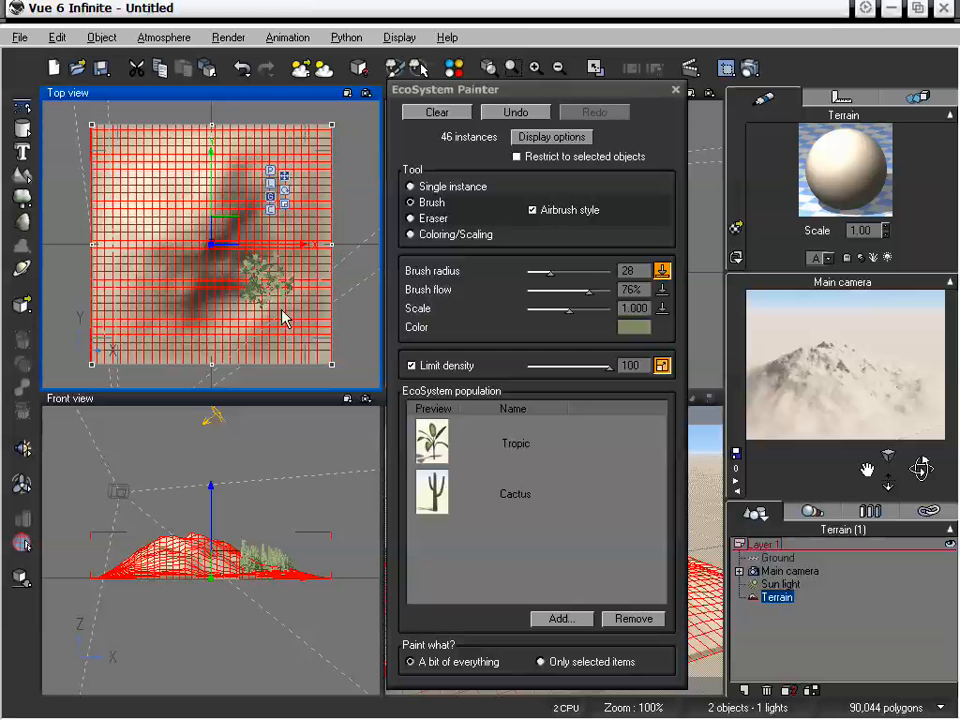
mouse_move(280, 320)
left_mouse_down()
mouse_move(231, 336)
mouse_move(290, 330)
mouse_move(251, 334)
mouse_move(296, 313)
mouse_move(309, 295)
mouse_move(308, 246)
mouse_move(294, 232)
mouse_move(253, 302)
mouse_move(233, 291)
left_mouse_up()
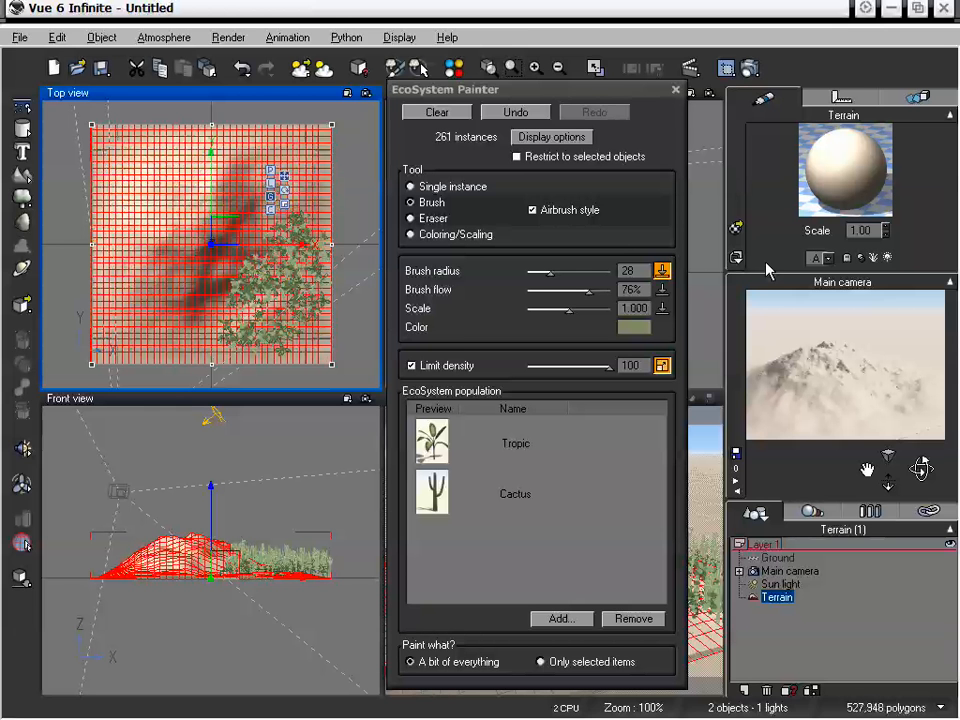
Set the brush radius to 100 and paint plants across the terrain's lower half and up its central ridge.
mouse_move(571, 275)
left_mouse_down()
mouse_move(624, 273)
mouse_move(622, 281)
left_mouse_up()
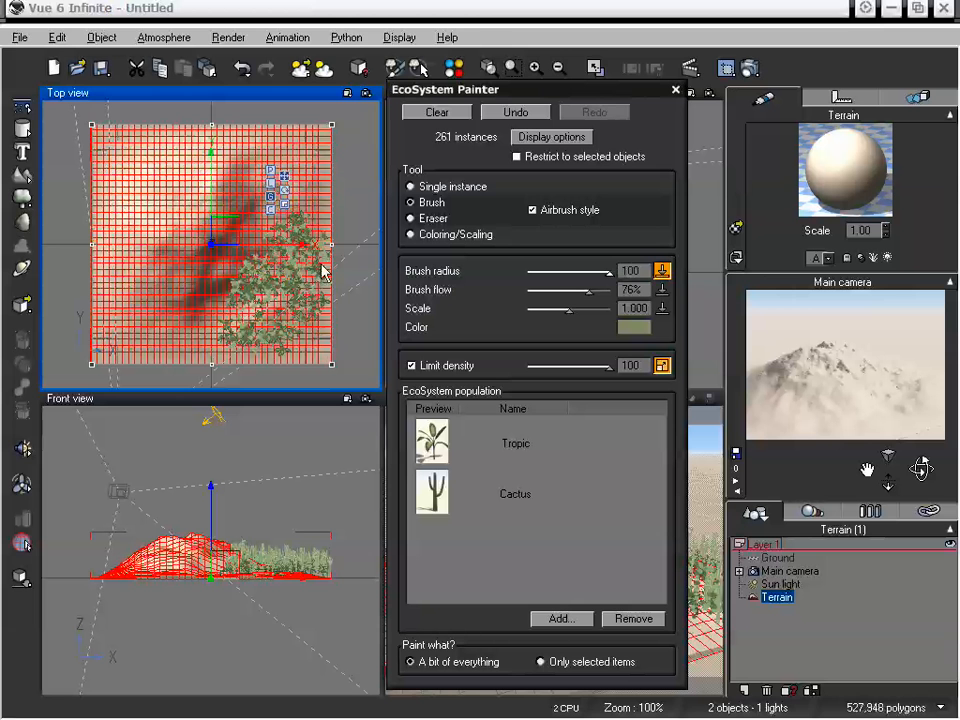
left_click(163, 230)
mouse_move(163, 229)
left_mouse_down()
mouse_move(168, 277)
mouse_move(268, 320)
mouse_move(315, 317)
left_mouse_up()
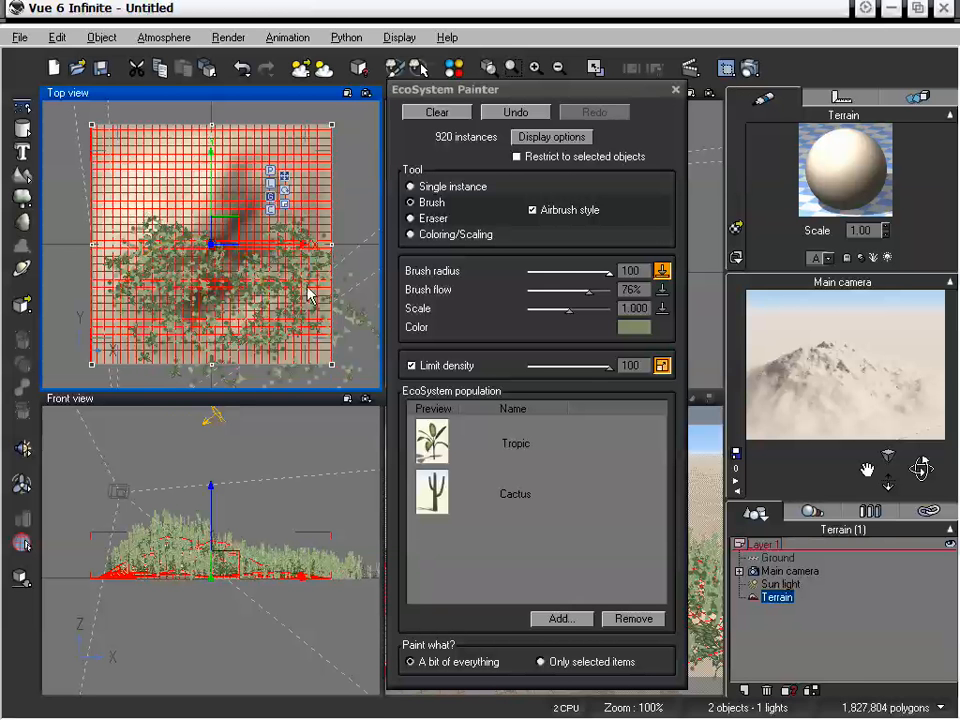
left_click_drag(248, 182, 211, 245)
left_click_drag(538, 94, 533, 91)
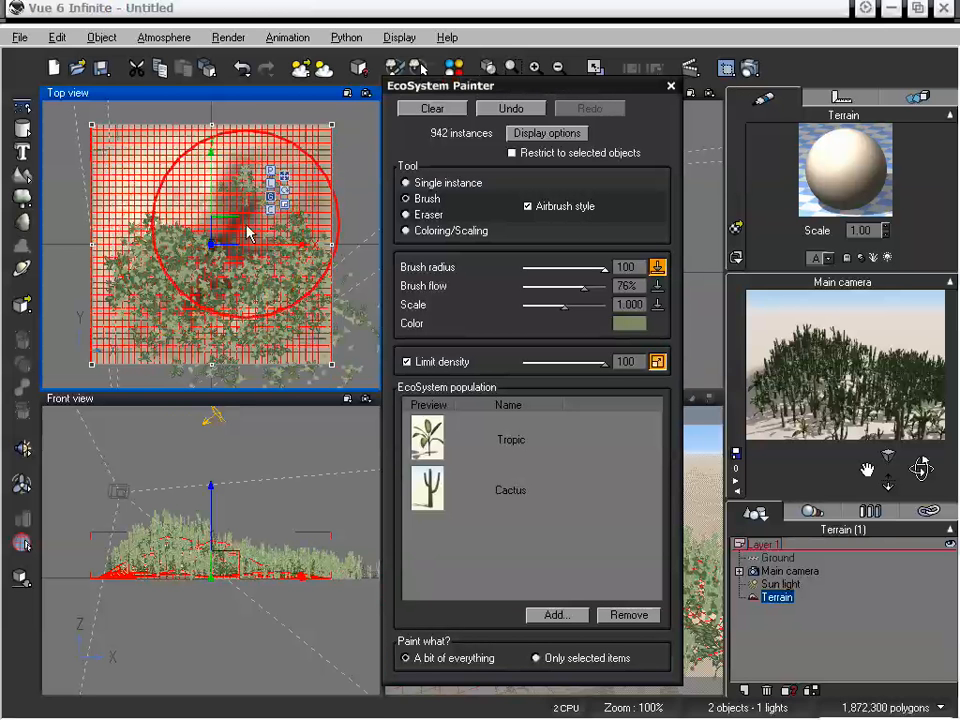
mouse_move(247, 232)
left_mouse_down()
mouse_move(232, 218)
mouse_move(241, 200)
mouse_move(244, 222)
left_mouse_up()
right_click_drag(244, 222, 261, 229)
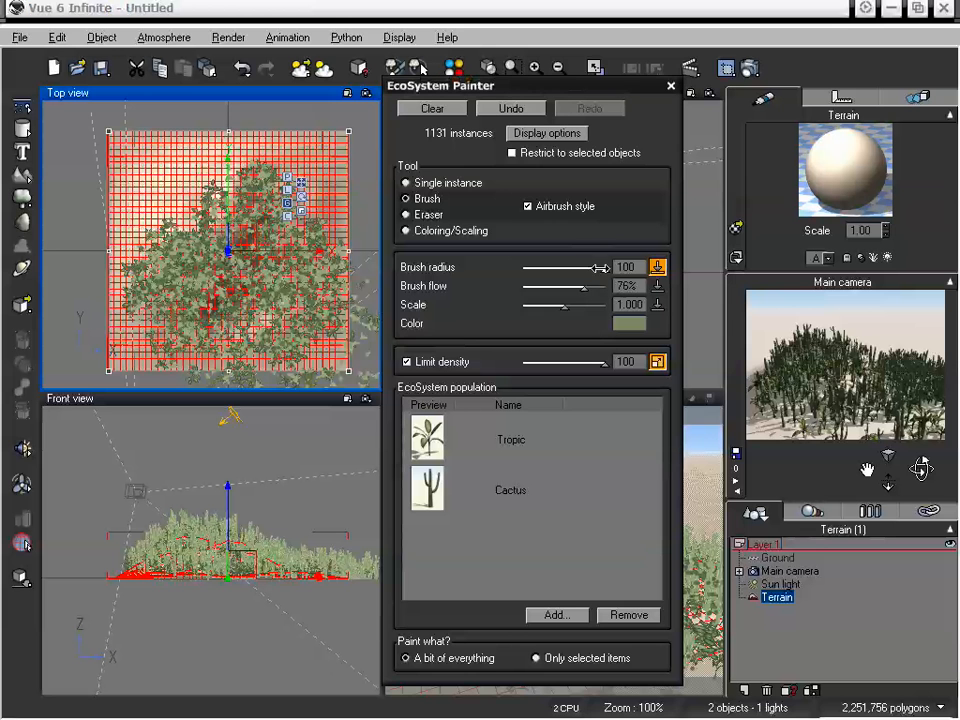
Set the brush radius to 37, drive brush flow instead of radius with pressure, and paint sparse plants across the terrain's upper part.
mouse_move(603, 267)
left_mouse_down()
mouse_move(545, 266)
mouse_move(553, 266)
left_mouse_up()
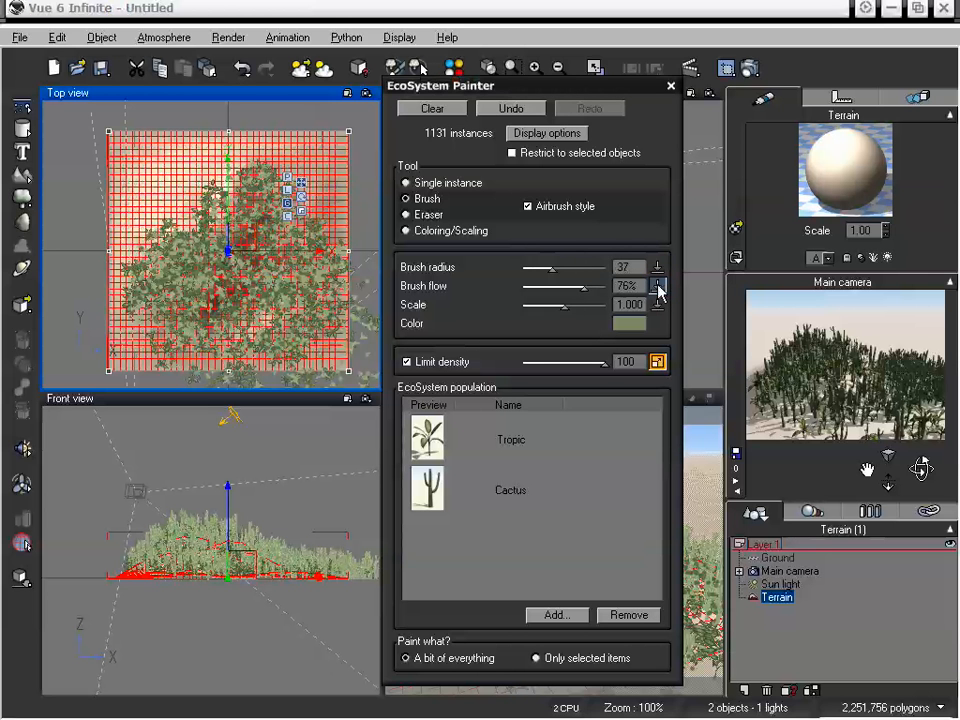
left_click(658, 286)
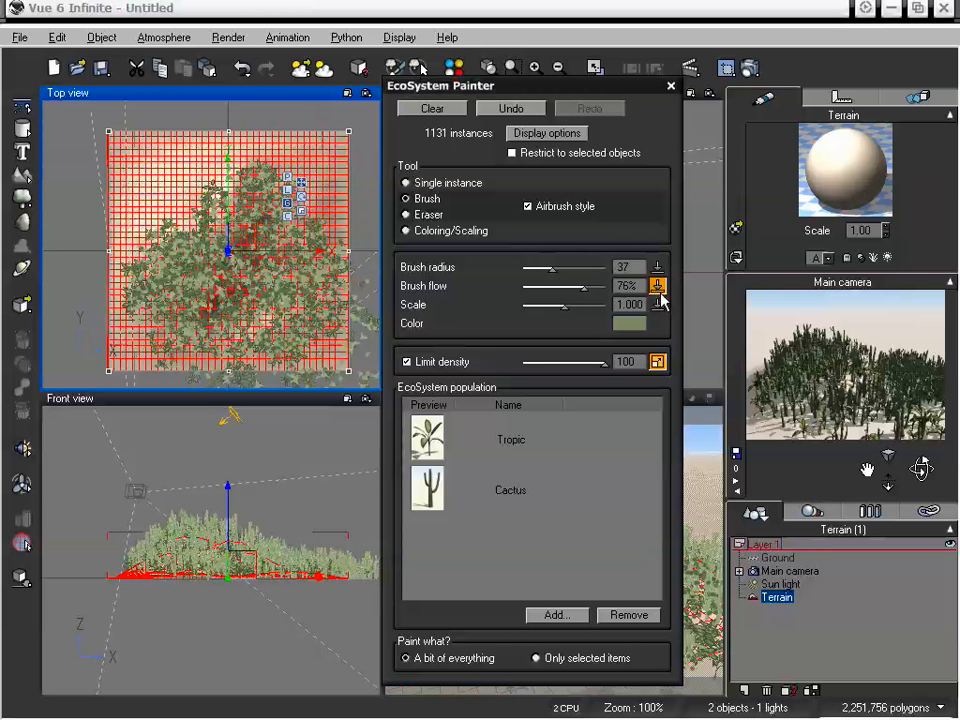
left_click(179, 162)
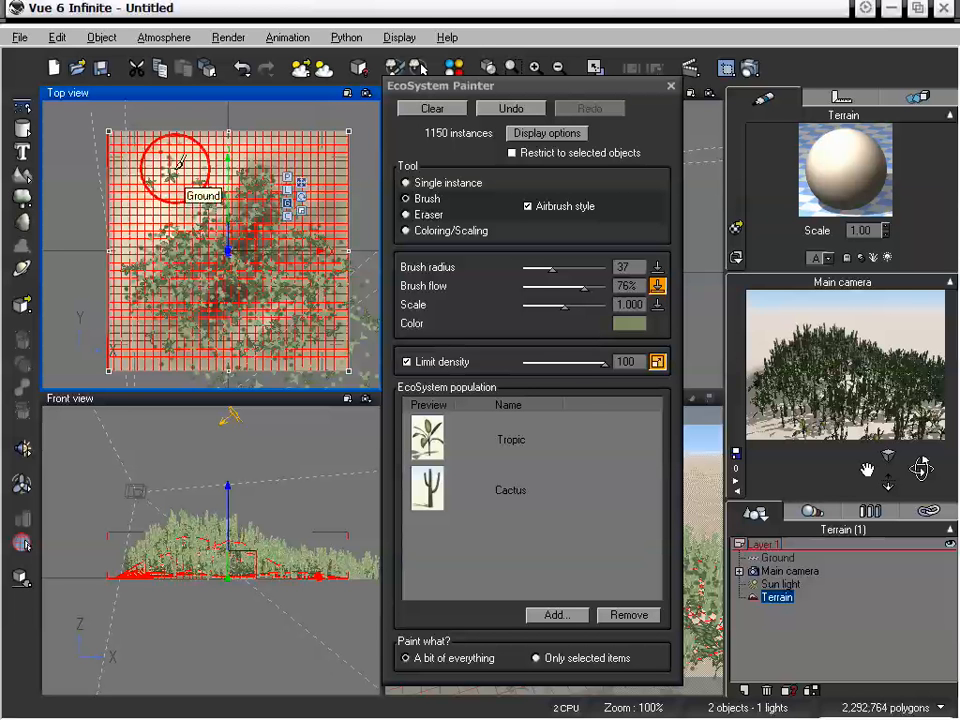
left_click(181, 166)
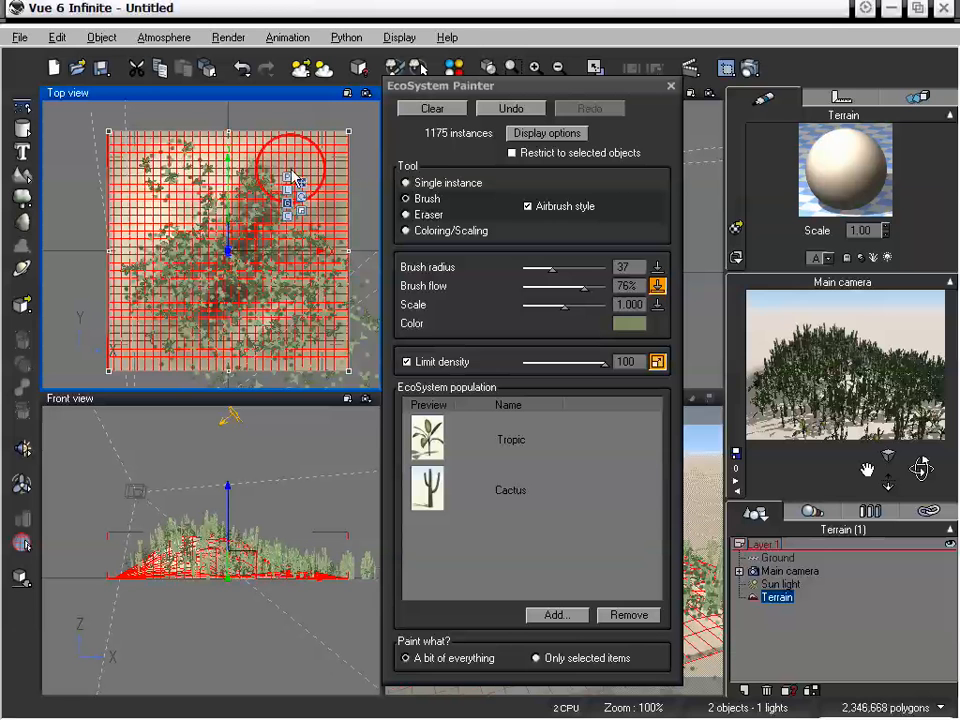
left_click(288, 162)
mouse_move(288, 162)
left_mouse_down()
mouse_move(255, 200)
mouse_move(180, 193)
mouse_move(154, 242)
left_mouse_up()
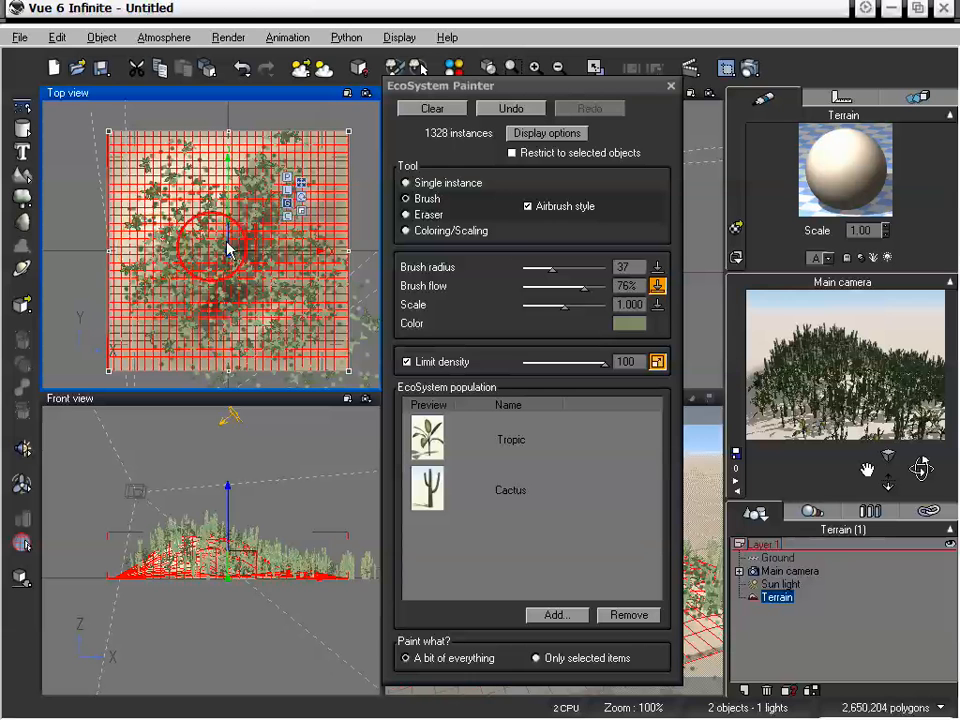
Drive the scale instead of the flow with pressure and paint plants down the terrain's right side.
left_click(657, 304)
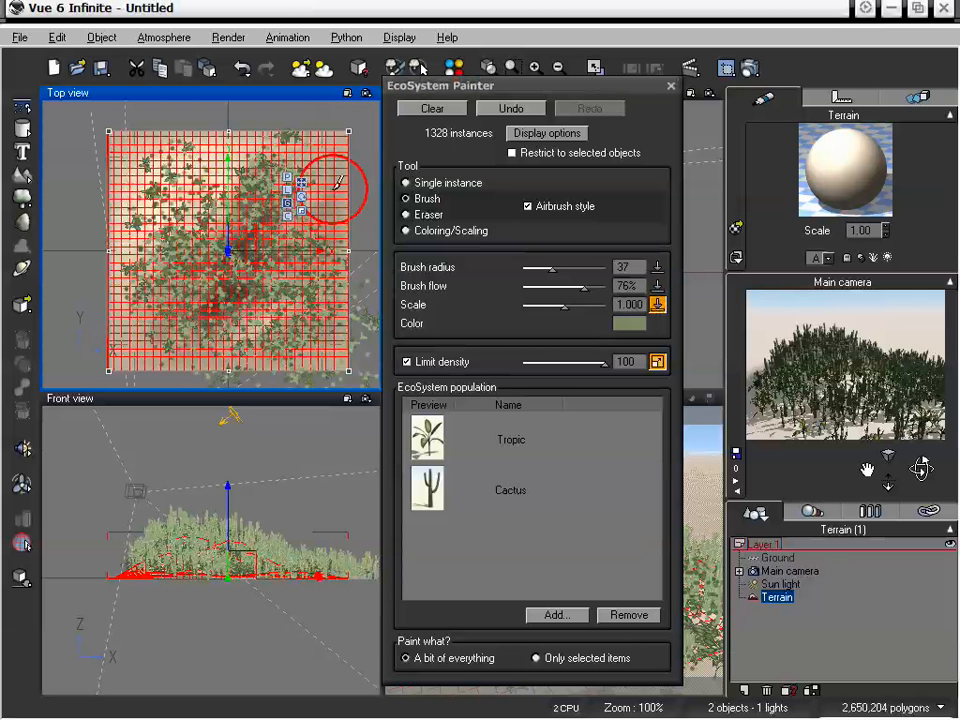
left_click_drag(330, 190, 322, 235)
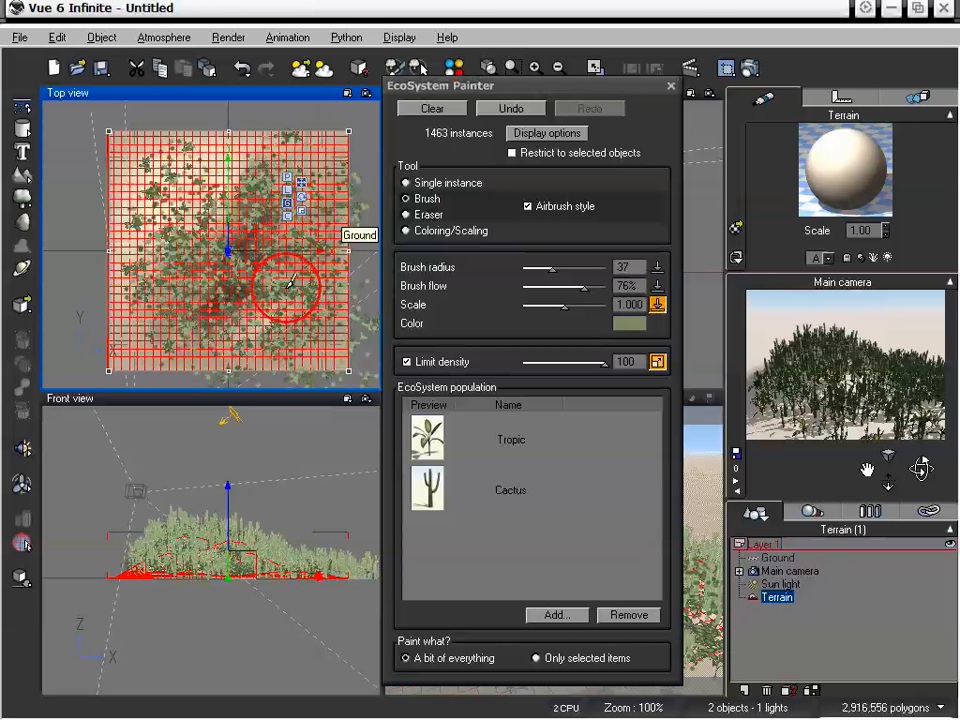
left_click_drag(287, 284, 258, 330)
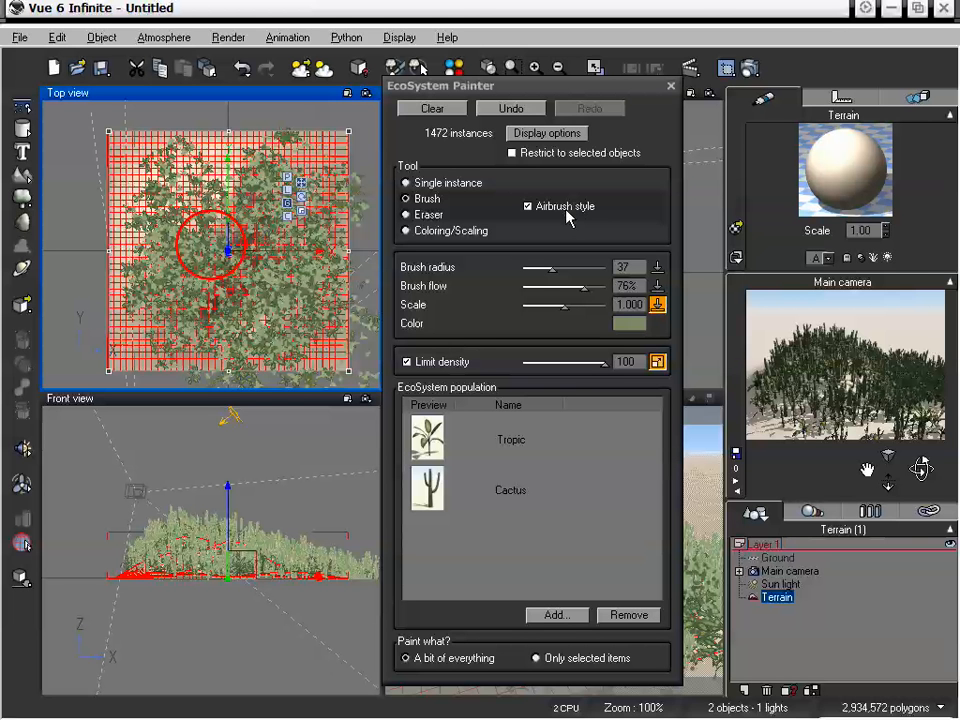
Stop driving the scale with pressure, set the paint color to a saturated blue, and paint plants down the terrain's left side.
left_click(656, 305)
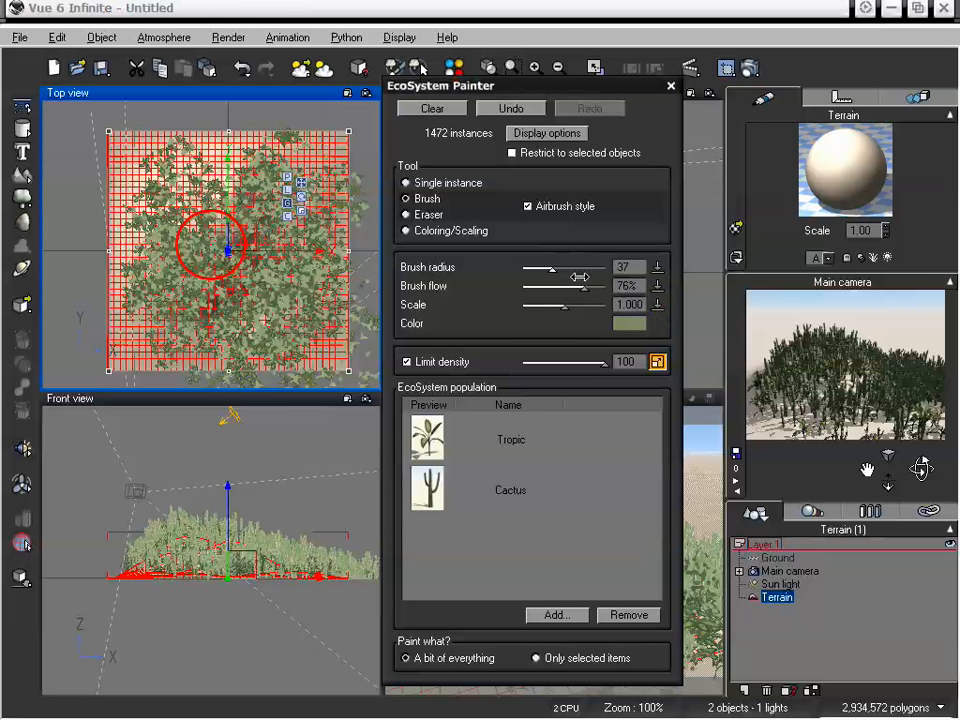
left_click(630, 325)
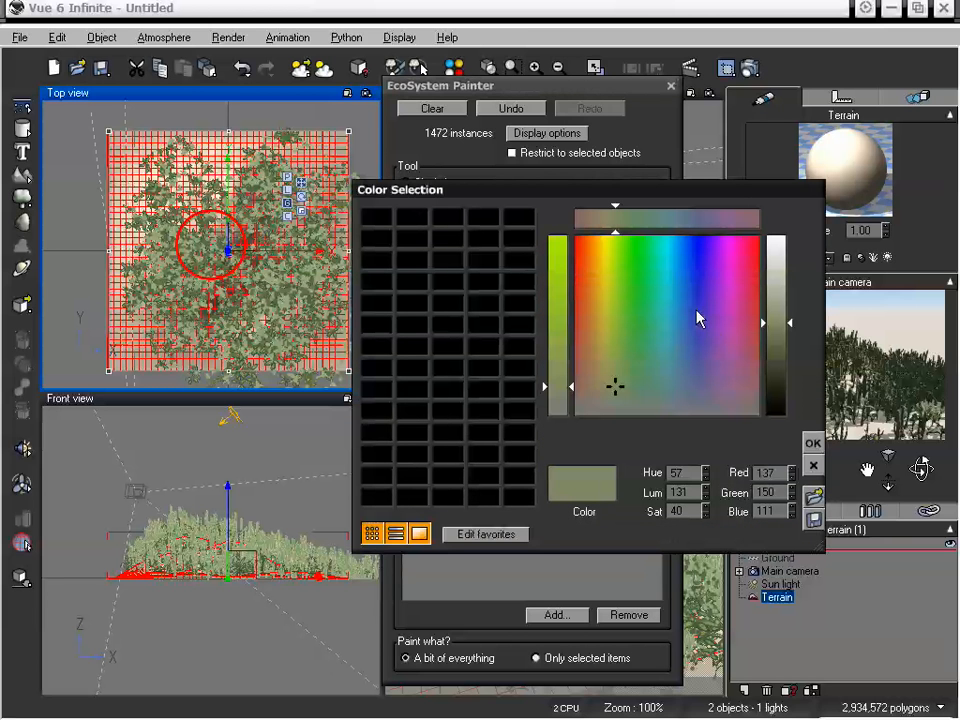
left_click(694, 278)
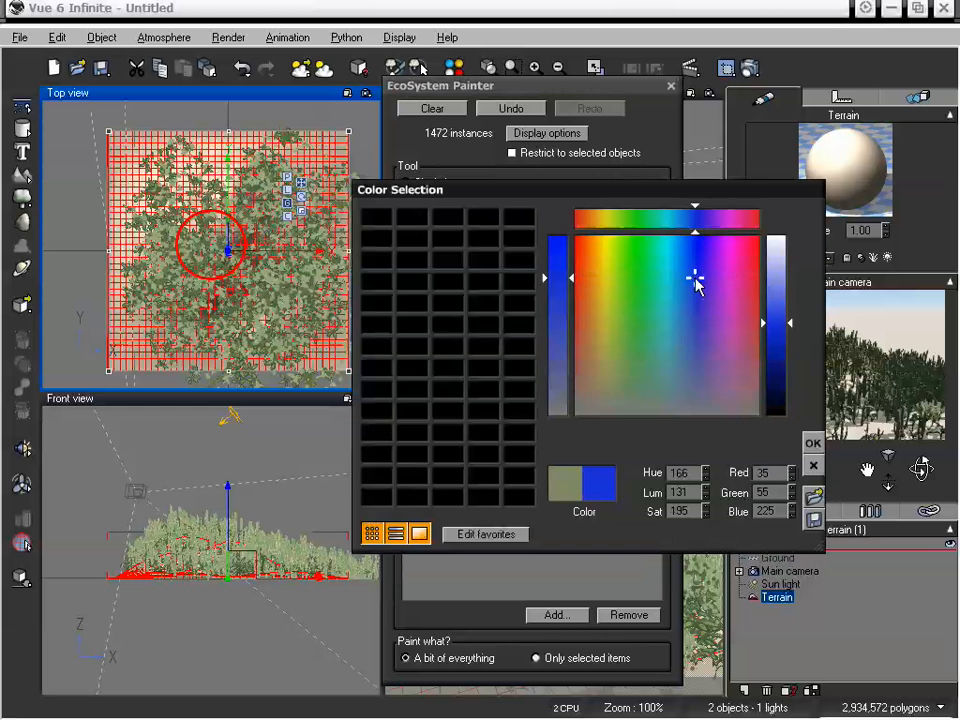
left_click(812, 440)
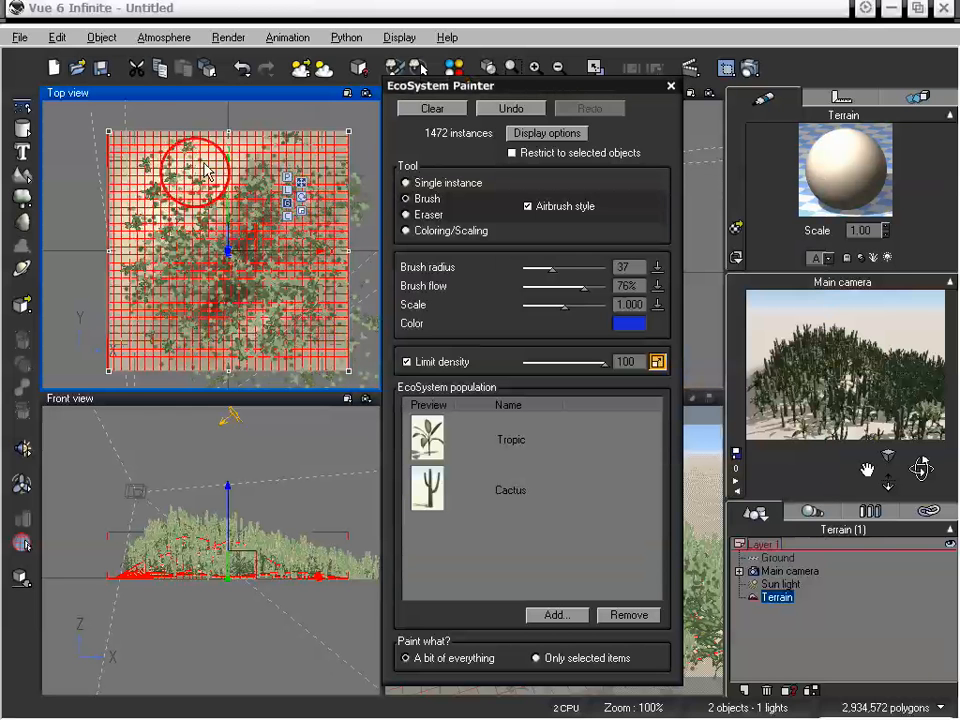
mouse_move(193, 162)
left_mouse_down()
mouse_move(192, 143)
mouse_move(127, 210)
mouse_move(122, 300)
mouse_move(125, 200)
left_mouse_up()
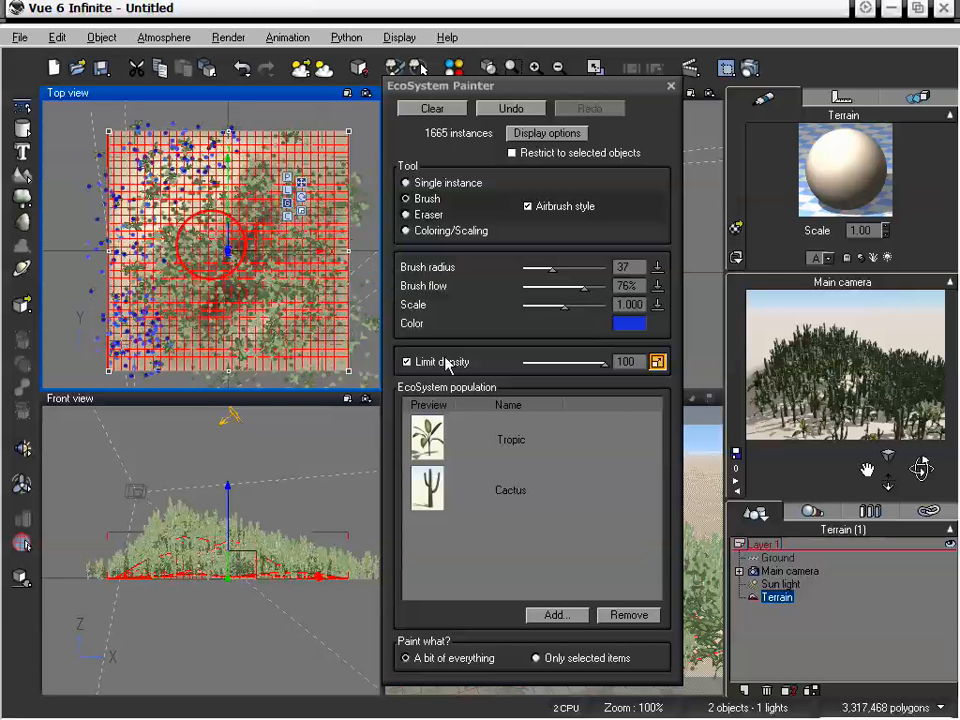
Paint more blue plants in the Top view along the terrain's left side and over its edge onto the surrounding ground.
mouse_move(604, 88)
left_mouse_down()
mouse_move(404, 93)
mouse_move(384, 76)
left_mouse_up()
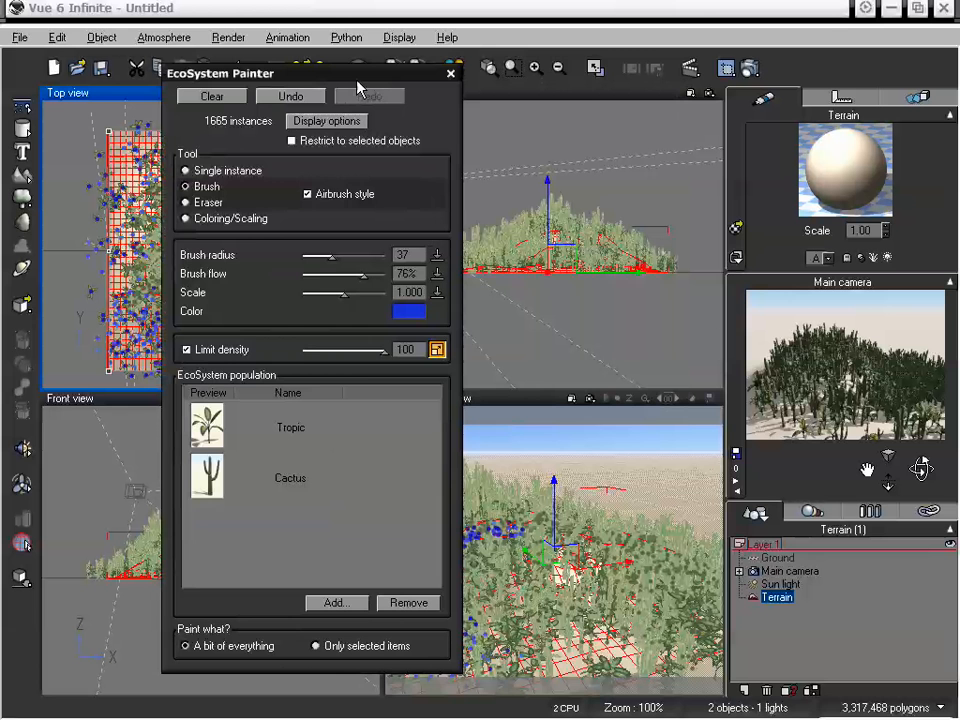
left_click_drag(356, 80, 634, 79)
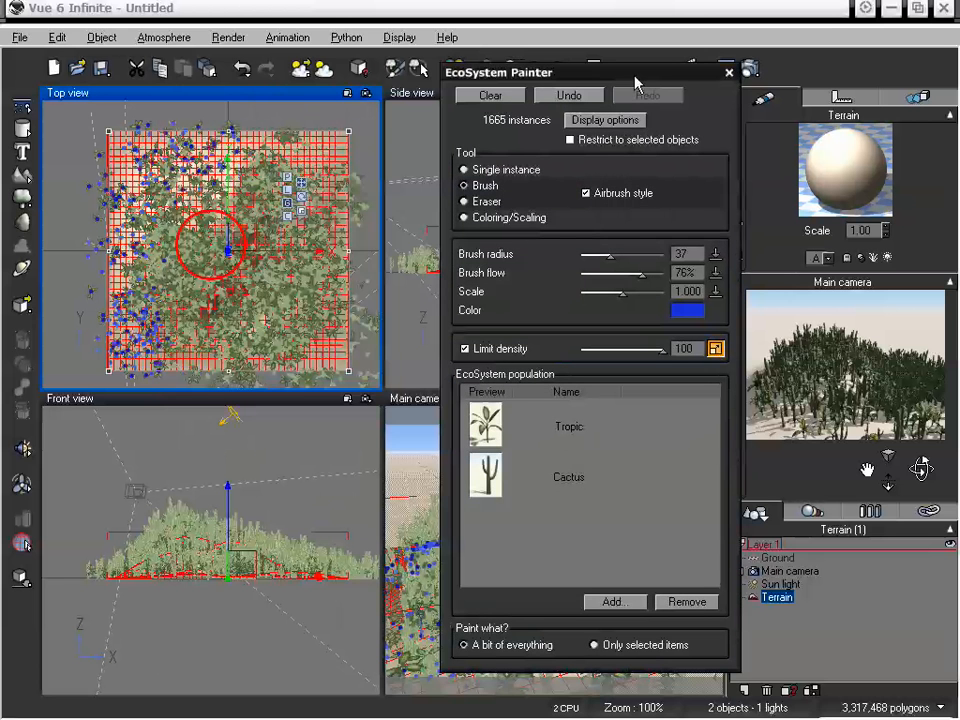
mouse_move(348, 130)
left_mouse_down()
mouse_move(274, 107)
mouse_move(114, 146)
mouse_move(72, 336)
mouse_move(105, 345)
mouse_move(114, 335)
left_mouse_up()
right_click_drag(141, 266, 267, 196)
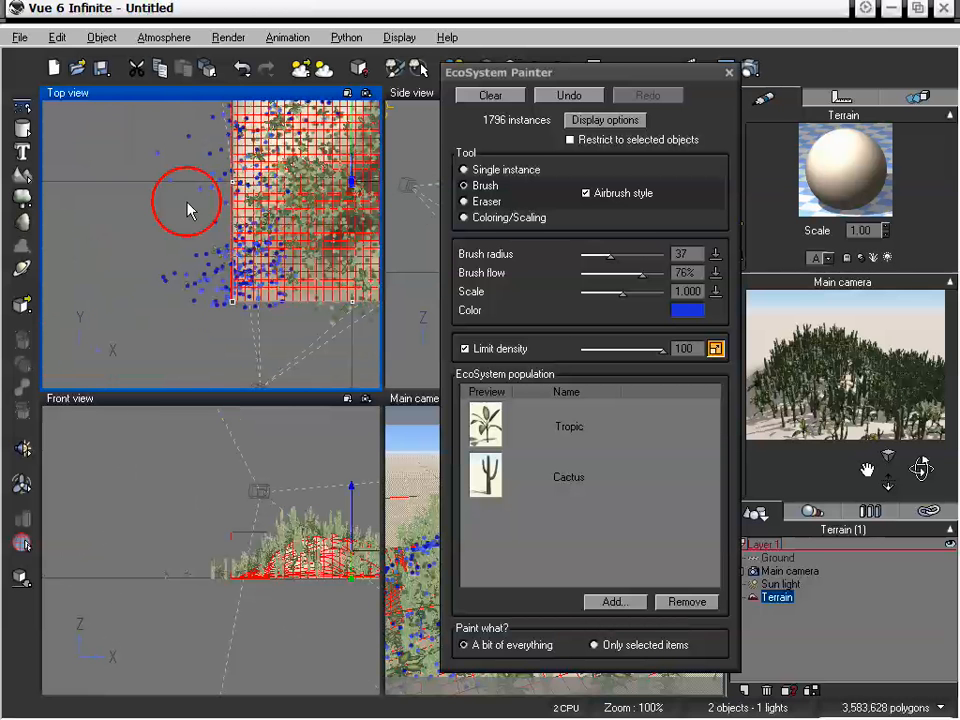
mouse_move(180, 326)
left_mouse_down()
mouse_move(274, 315)
mouse_move(240, 300)
mouse_move(265, 237)
left_mouse_up()
right_click_drag(285, 196, 221, 251)
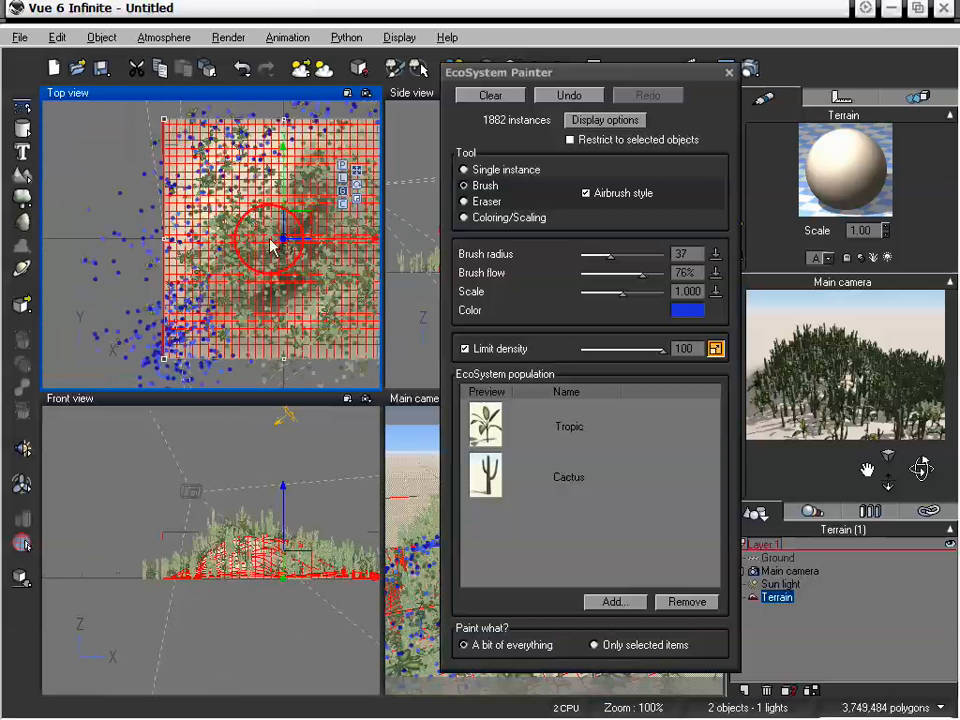
Restrict painting to the selected terrain, paint blue plants over its left and lower parts, and lift the restriction.
left_click(572, 140)
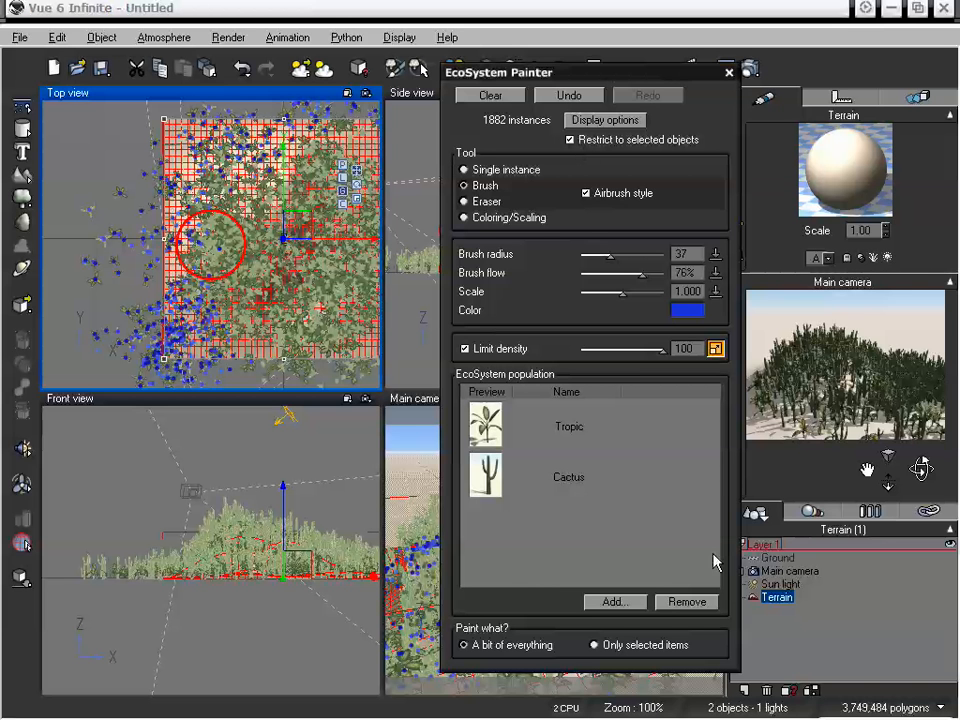
mouse_move(295, 185)
left_mouse_down()
mouse_move(182, 161)
mouse_move(182, 139)
mouse_move(189, 228)
mouse_move(145, 300)
mouse_move(150, 130)
mouse_move(195, 340)
mouse_move(183, 338)
left_mouse_up()
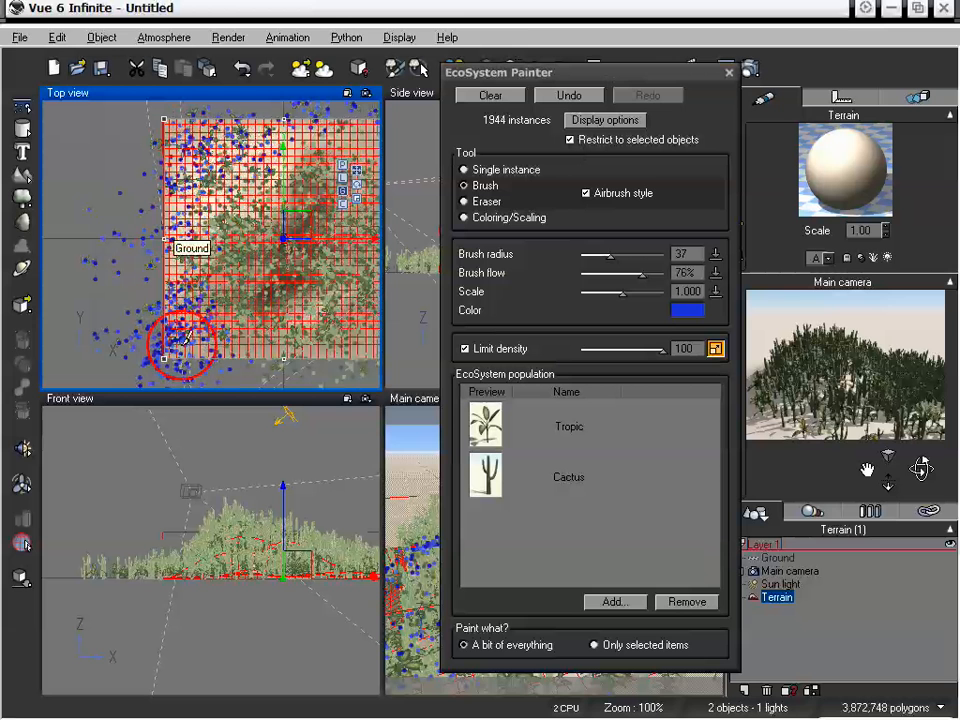
left_click_drag(241, 314, 246, 311)
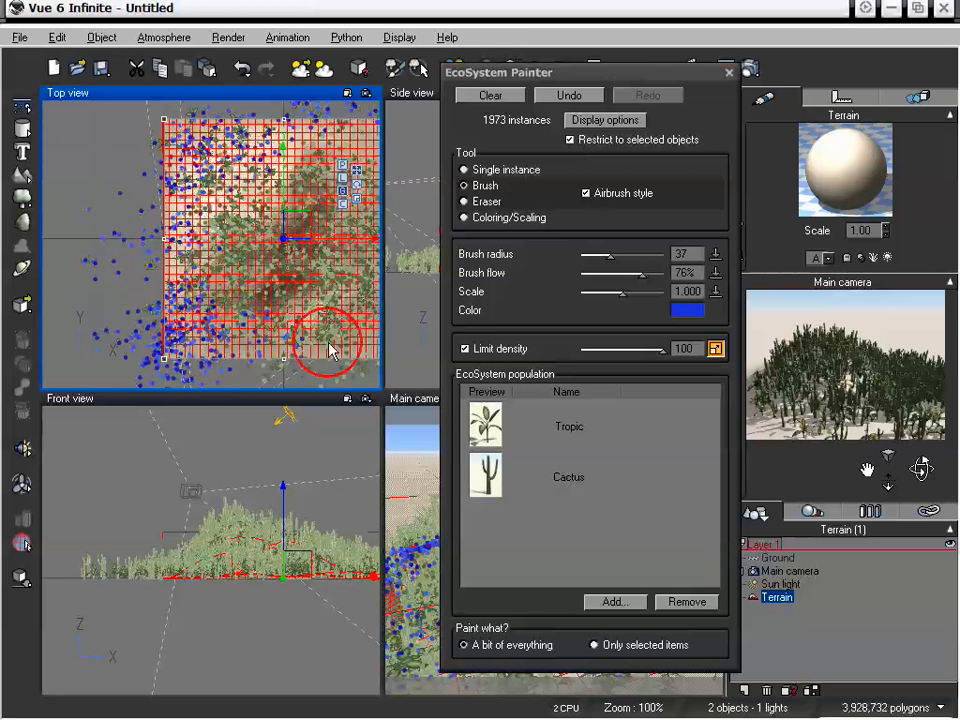
left_click(570, 141)
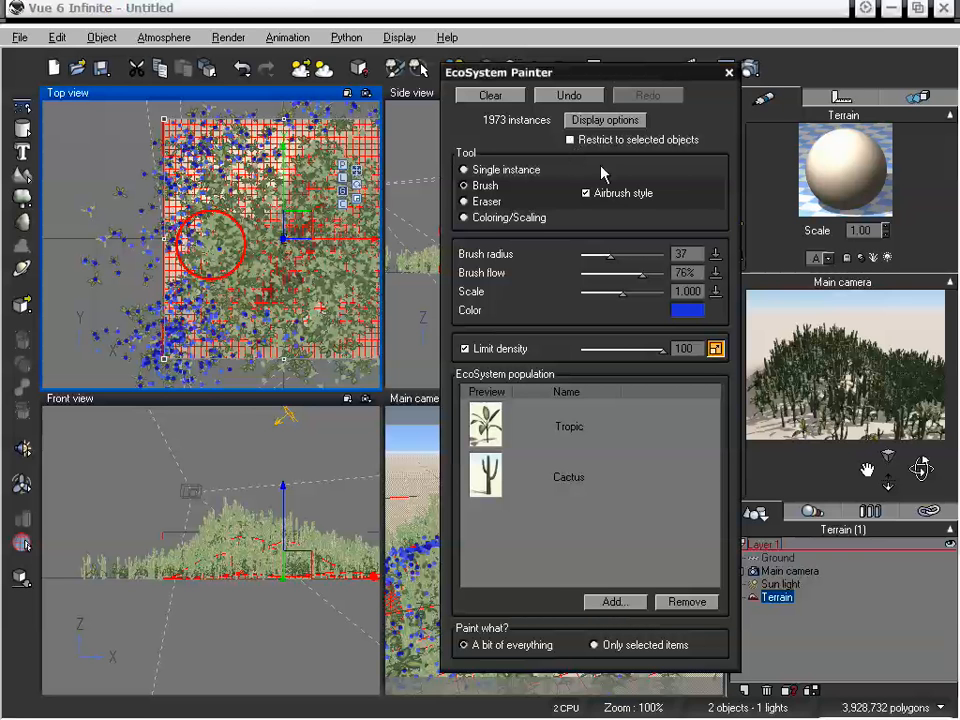
Set the EcoSystem's default display quality to Smooth Shaded.
left_click(600, 122)
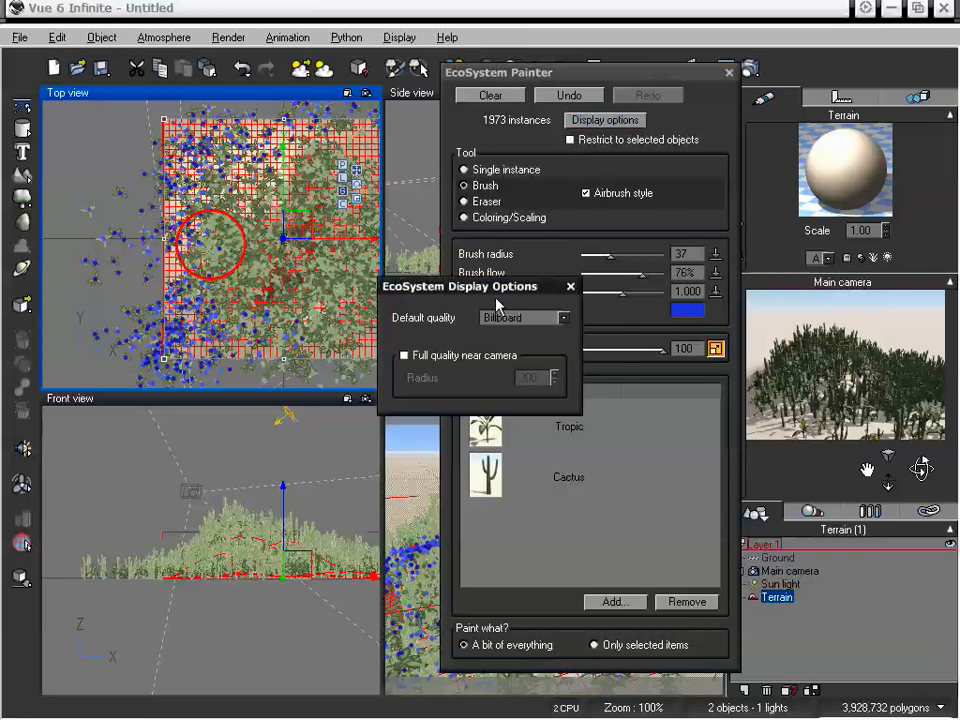
left_click_drag(497, 298, 590, 196)
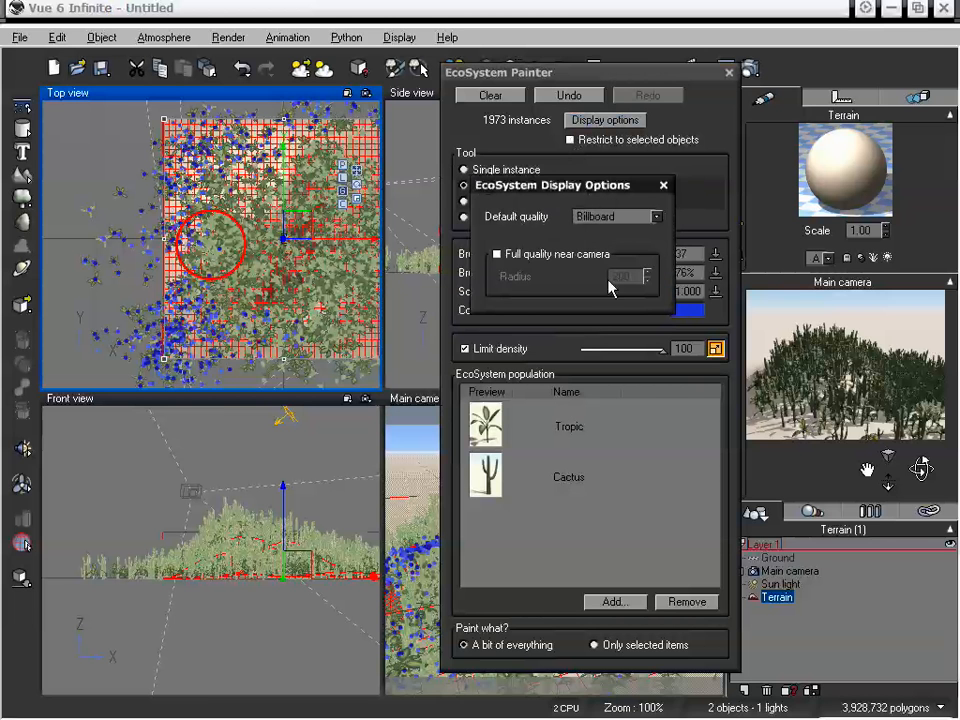
left_click_drag(580, 195, 318, 205)
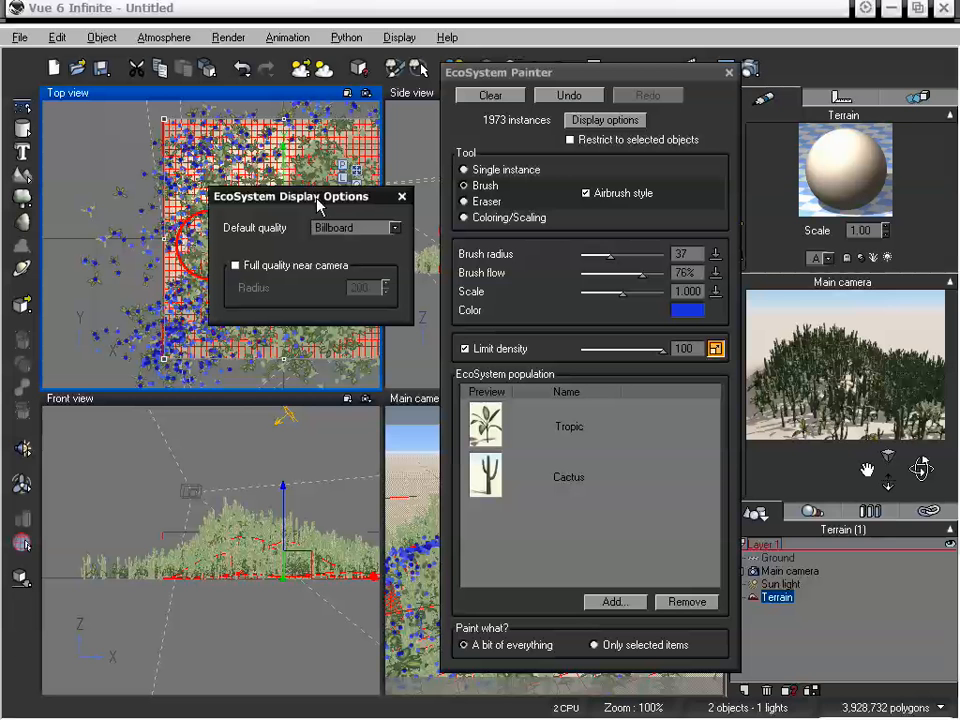
left_click(376, 232)
left_click(352, 323)
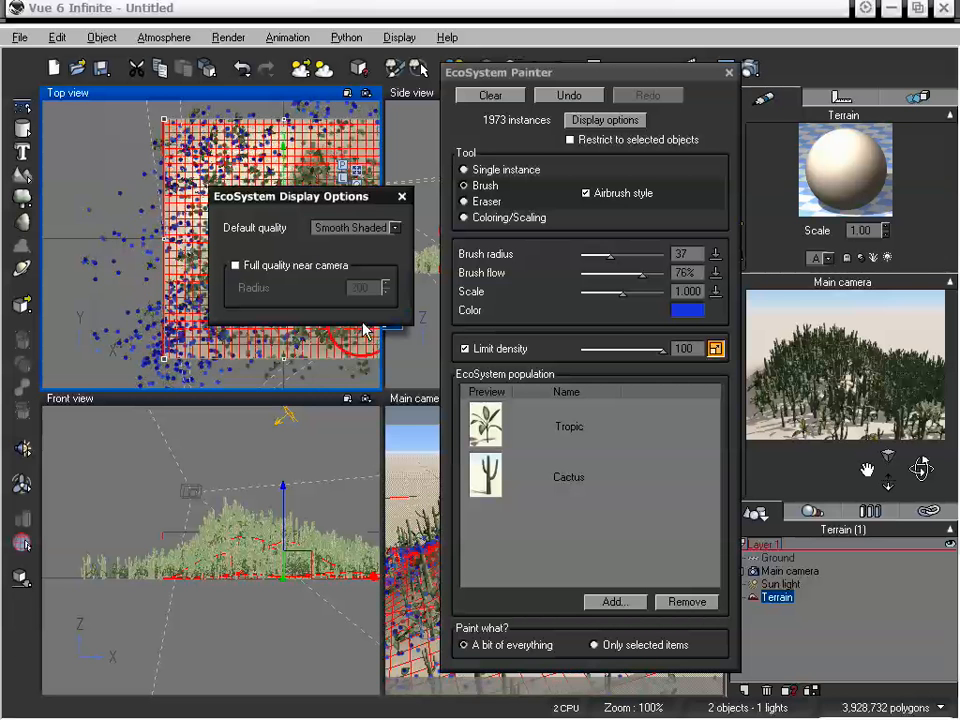
Enable full quality near the camera with a radius of 200 and set the default display quality to Billboard.
left_click(276, 268)
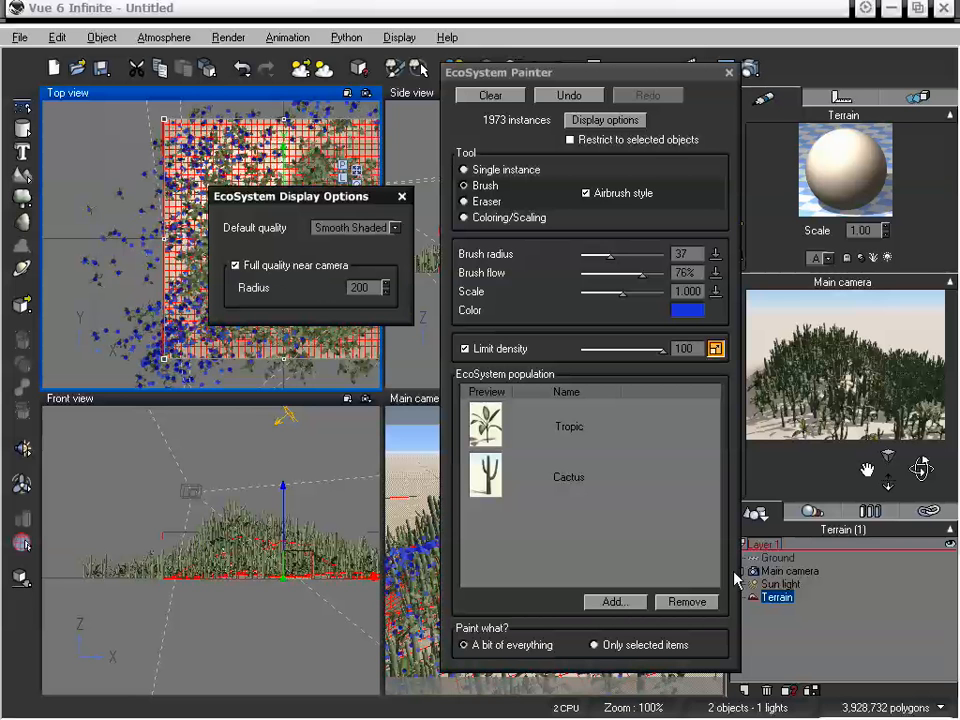
left_click(393, 229)
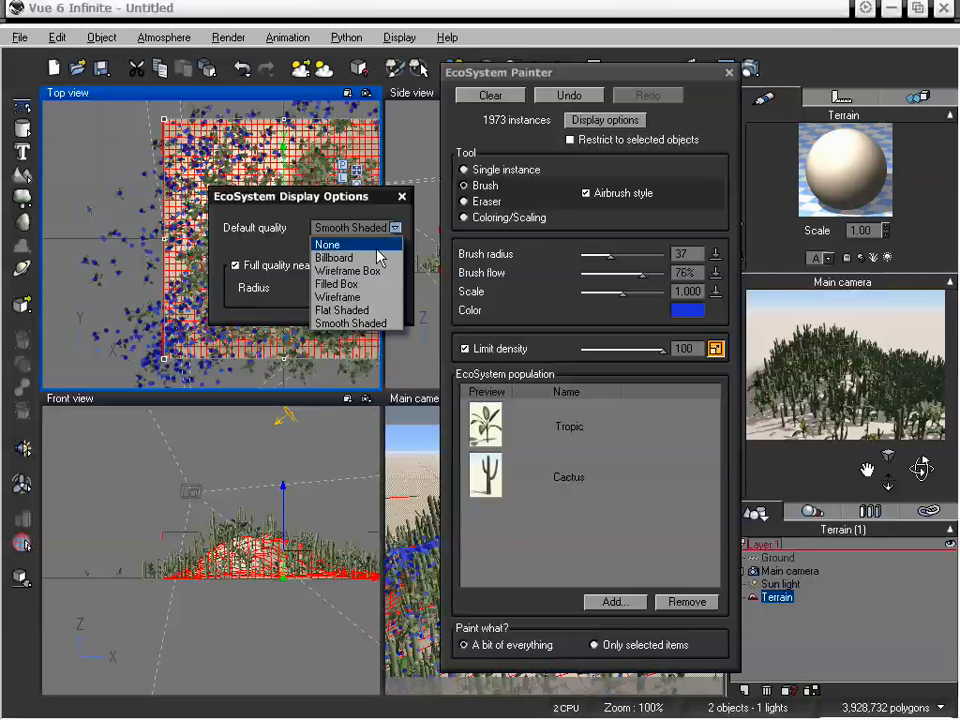
left_click(376, 257)
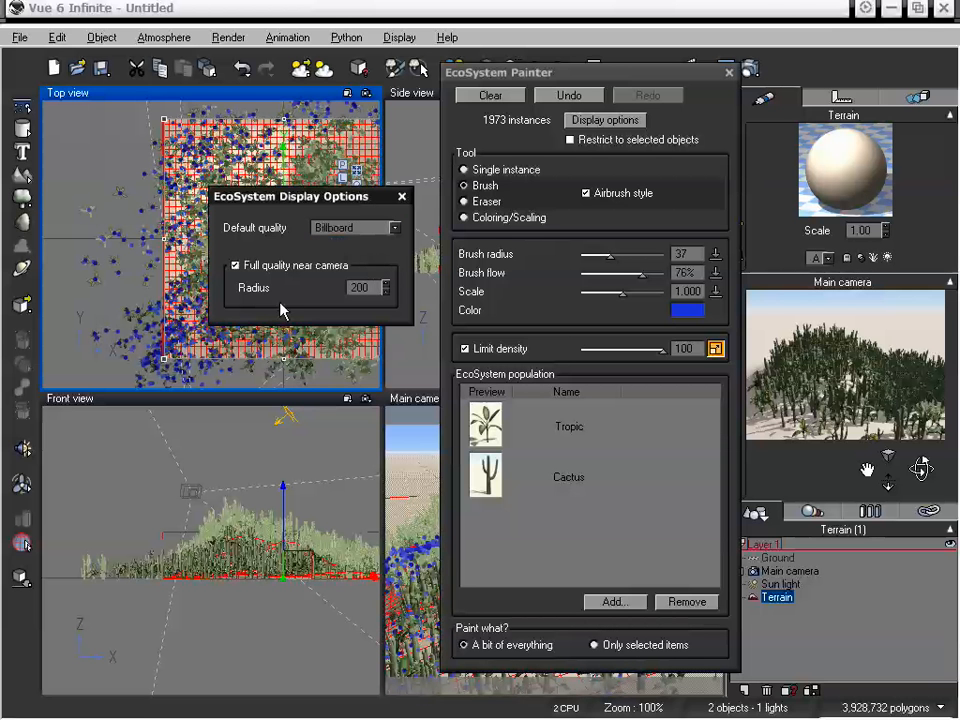
left_click_drag(298, 210, 294, 209)
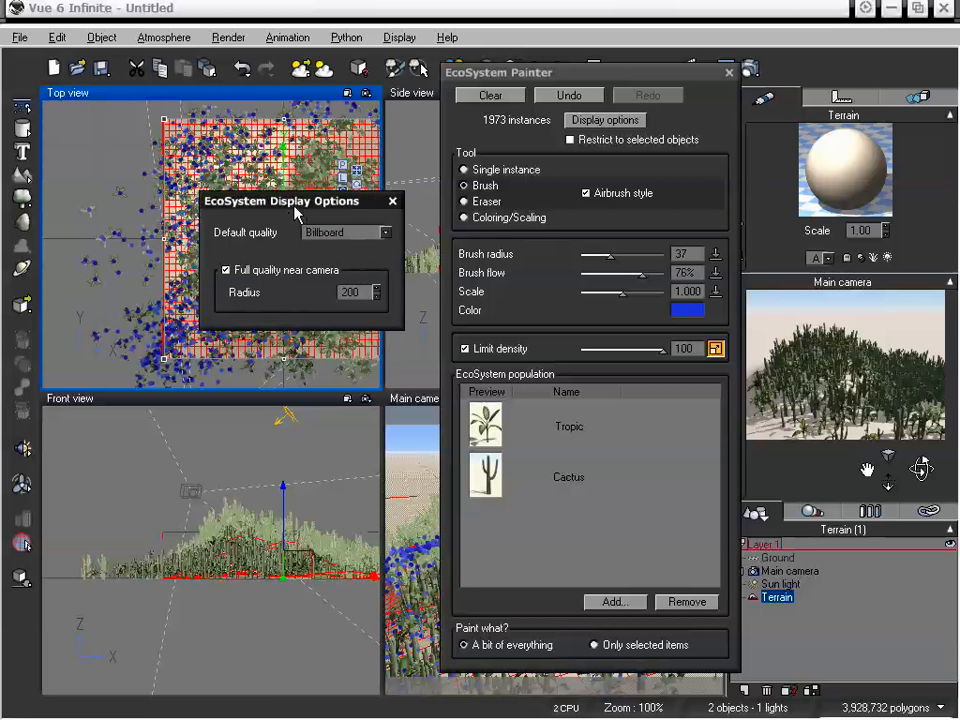
left_click(392, 201)
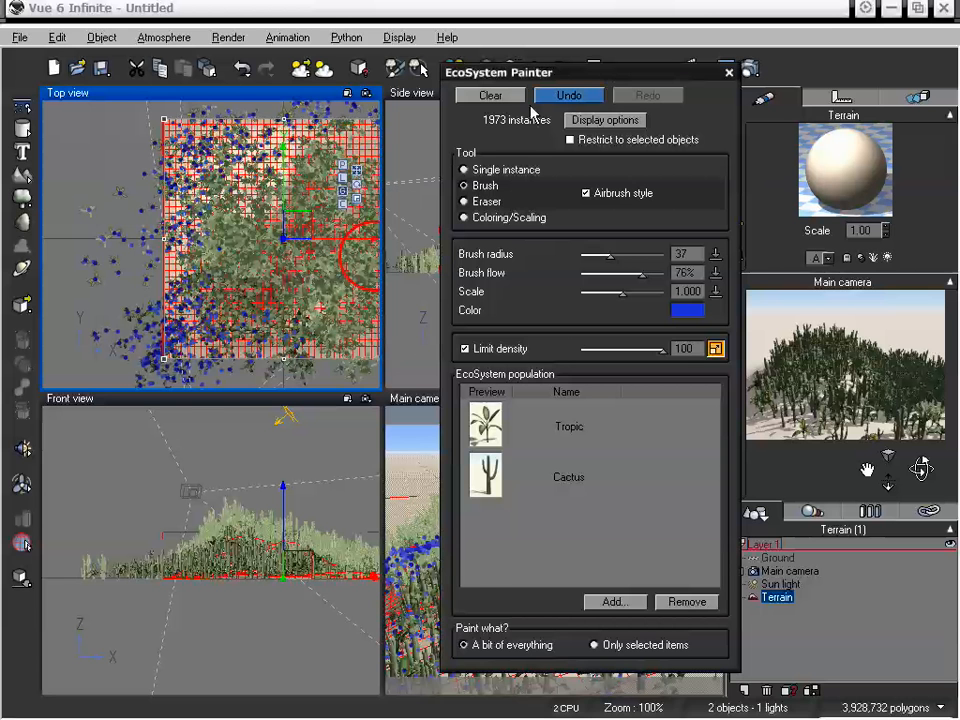
Move the main camera close to the plants and back out to a higher angle to compare near and distant display quality.
mouse_move(530, 72)
left_mouse_down()
mouse_move(432, 76)
mouse_move(142, 53)
left_mouse_up()
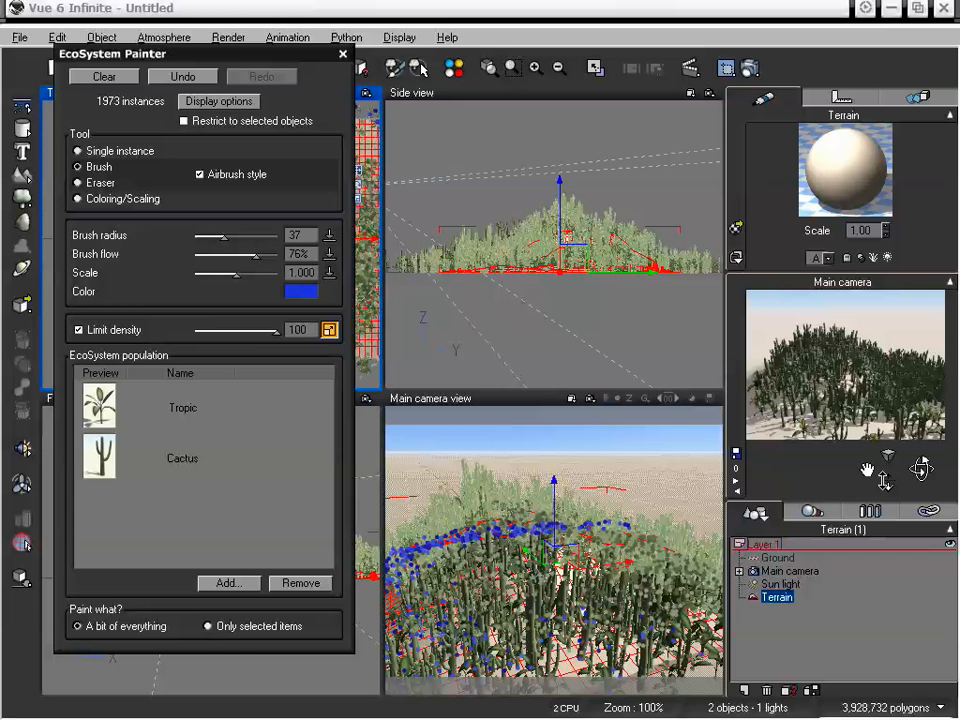
left_click_drag(886, 459, 886, 408)
left_click_drag(868, 469, 868, 423)
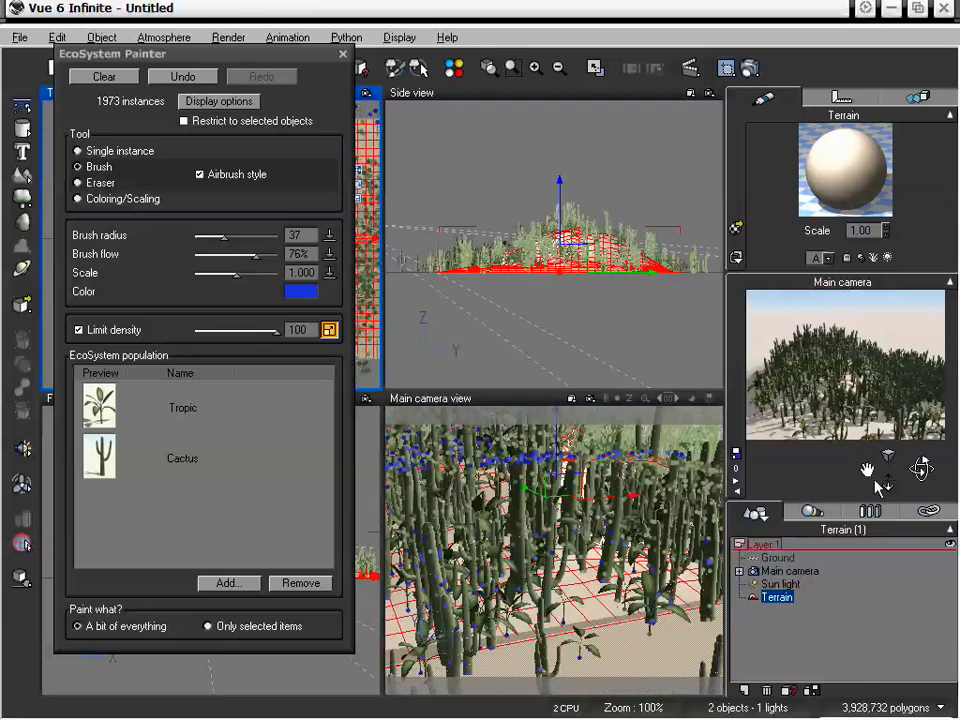
left_click_drag(910, 466, 906, 478)
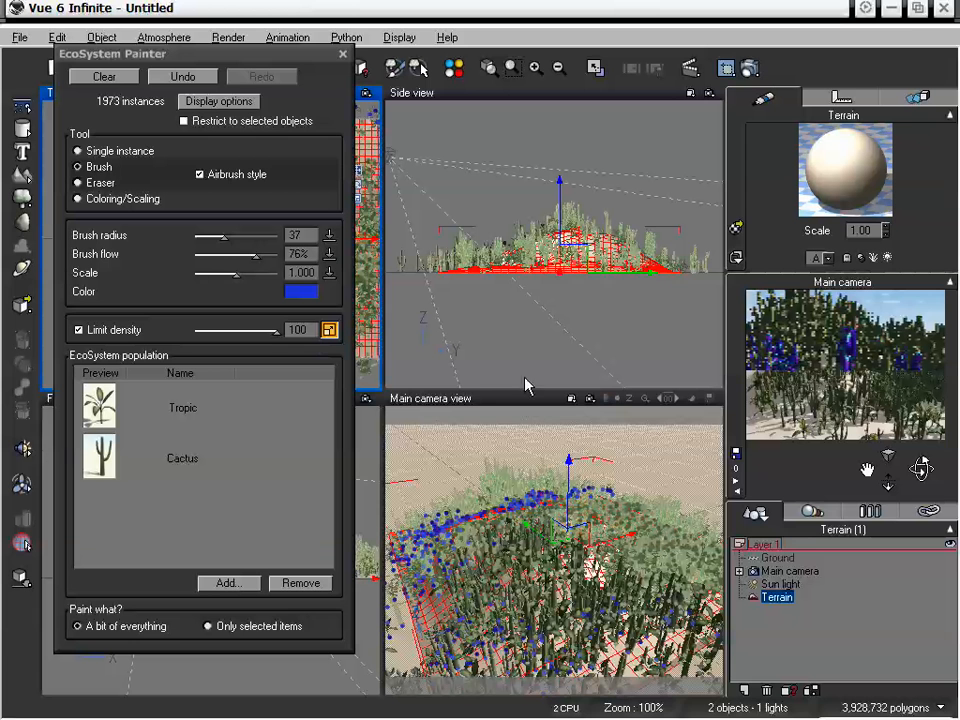
Try Smooth Shaded as the default display quality for all plants and restore it to Billboard.
left_click(222, 101)
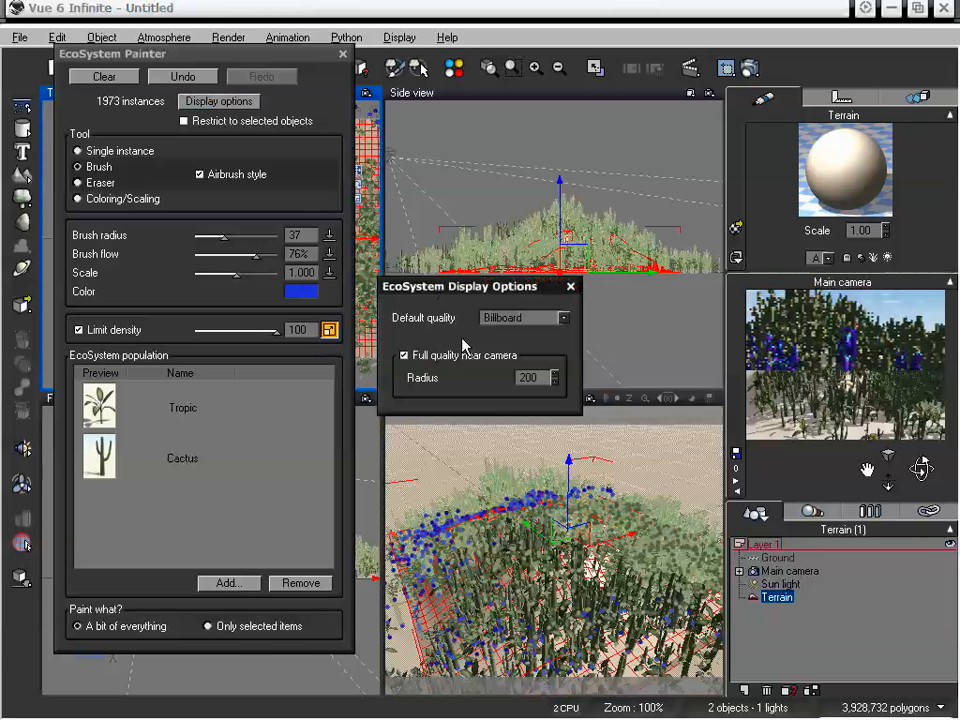
left_click(535, 318)
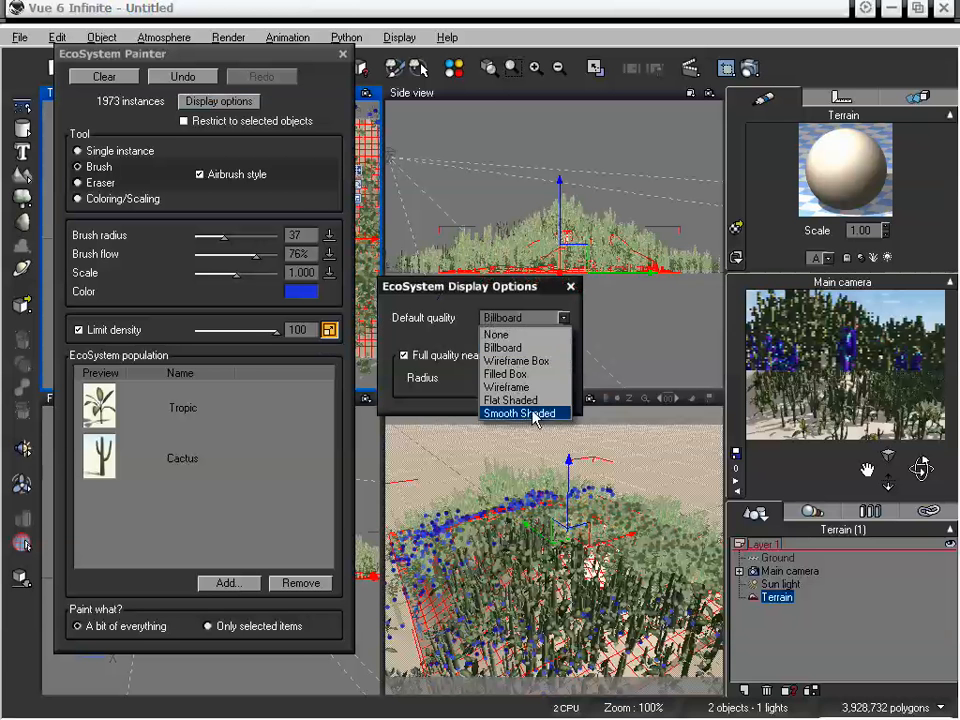
left_click(534, 414)
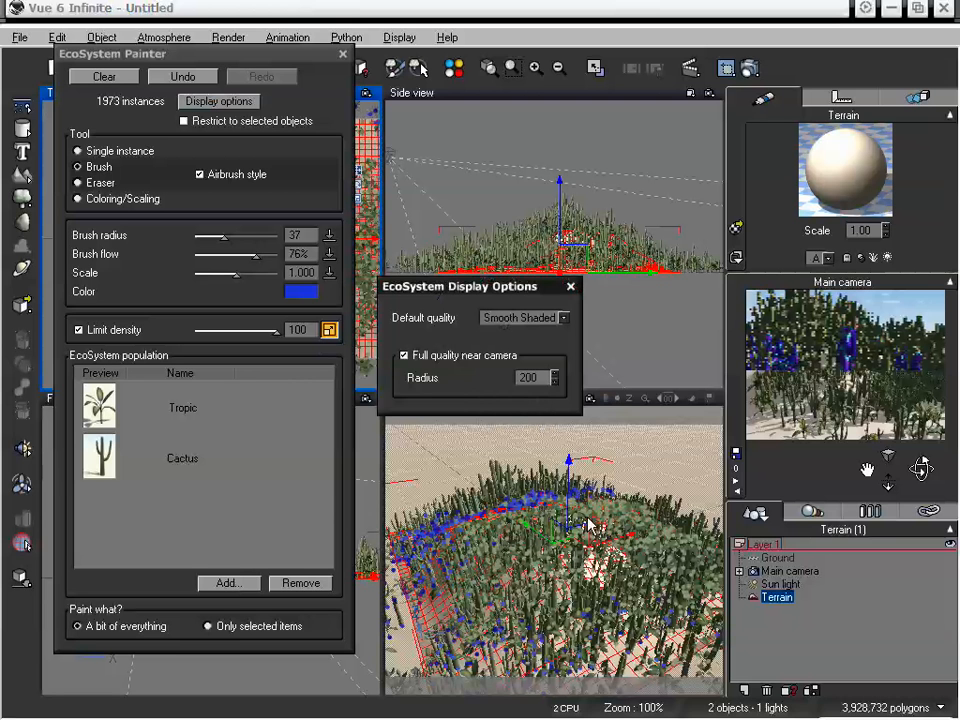
left_click(563, 318)
left_click(546, 347)
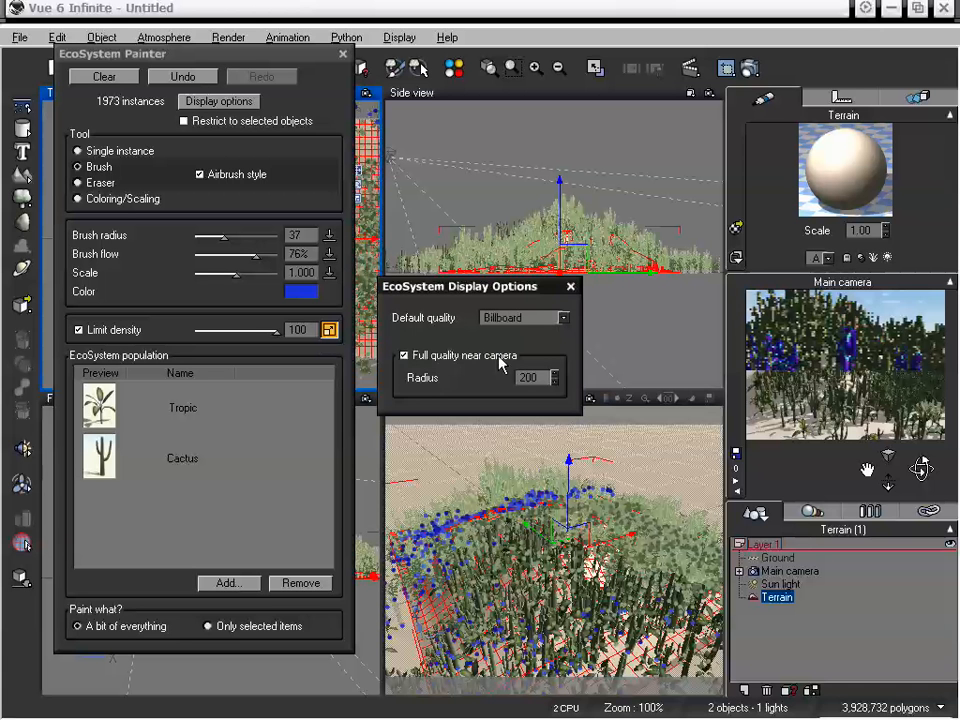
left_click(569, 288)
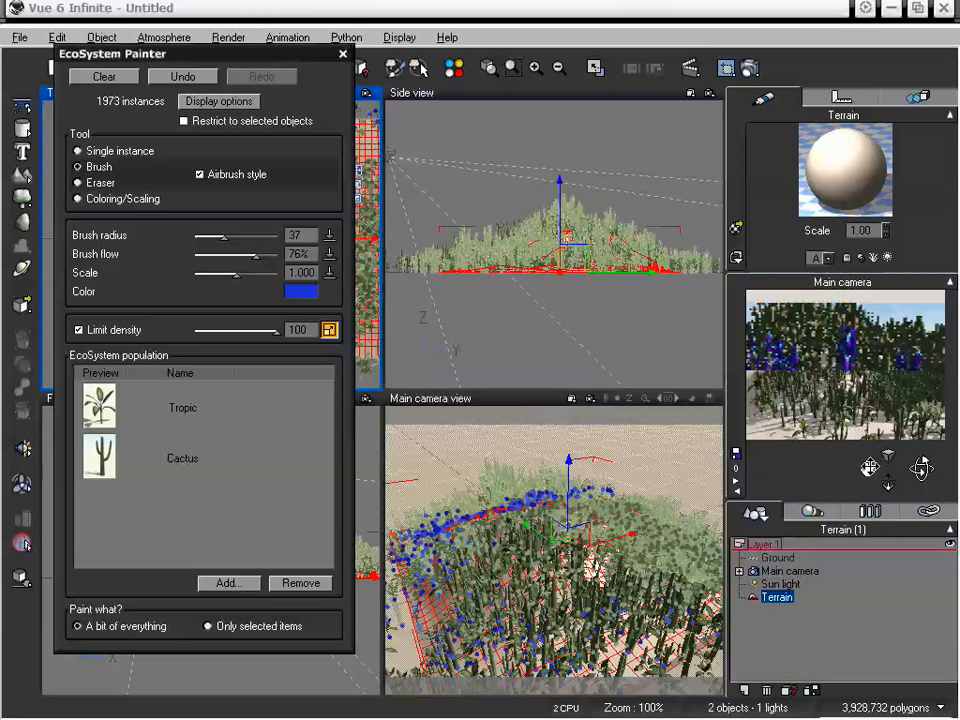
Move the main camera around the plants, check the free resources in the status readout, and restore the polygon count.
left_click_drag(867, 469, 891, 485)
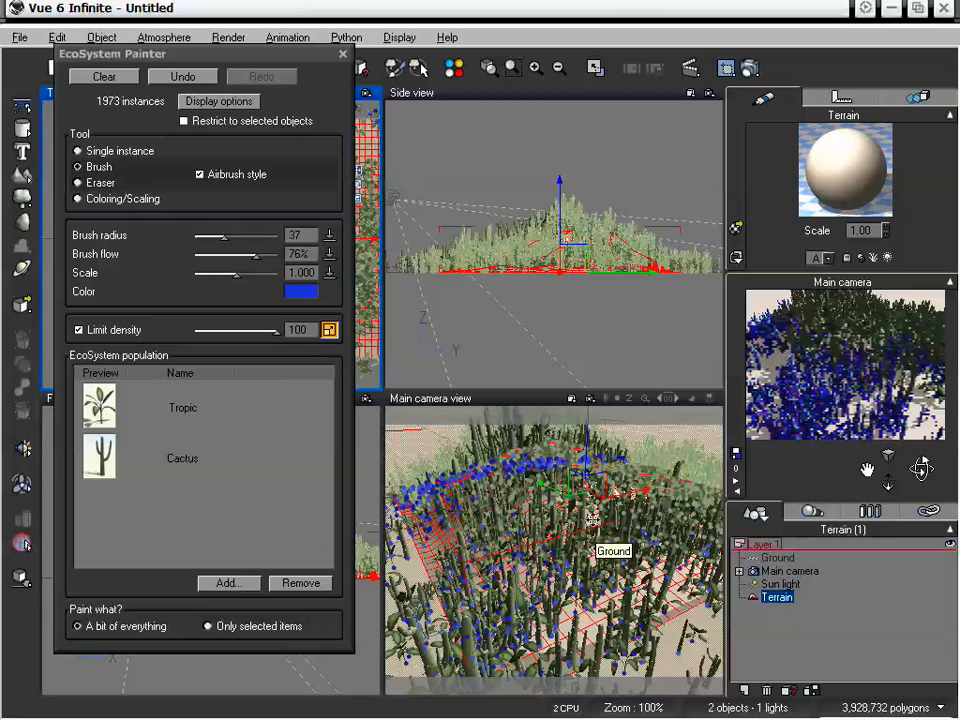
left_click_drag(920, 468, 867, 469)
left_click(940, 707)
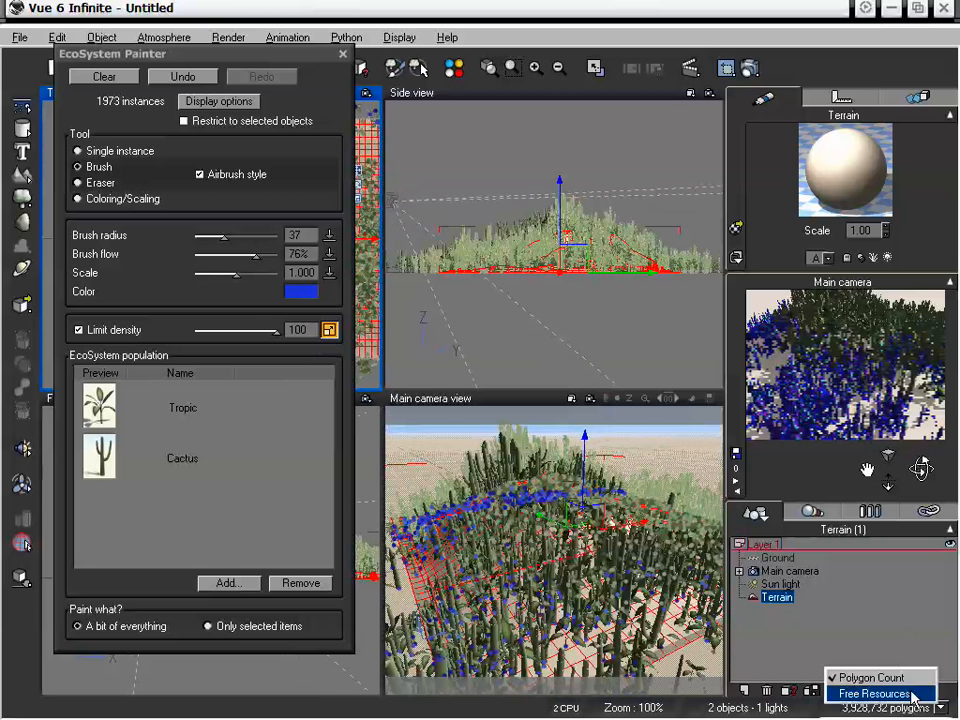
left_click(913, 697)
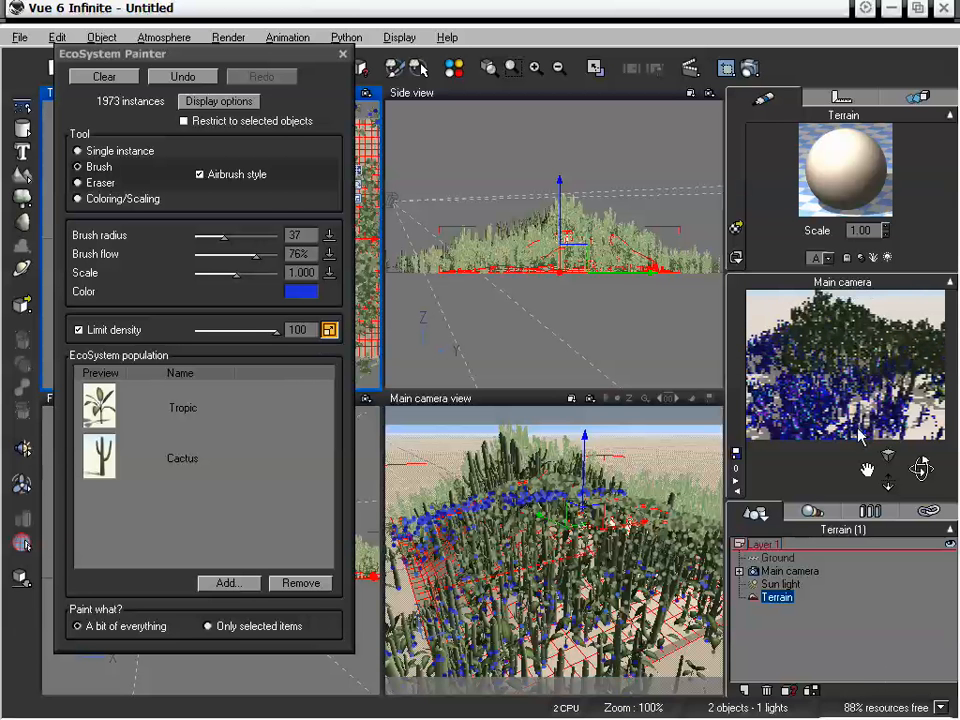
left_click_drag(887, 471, 887, 470)
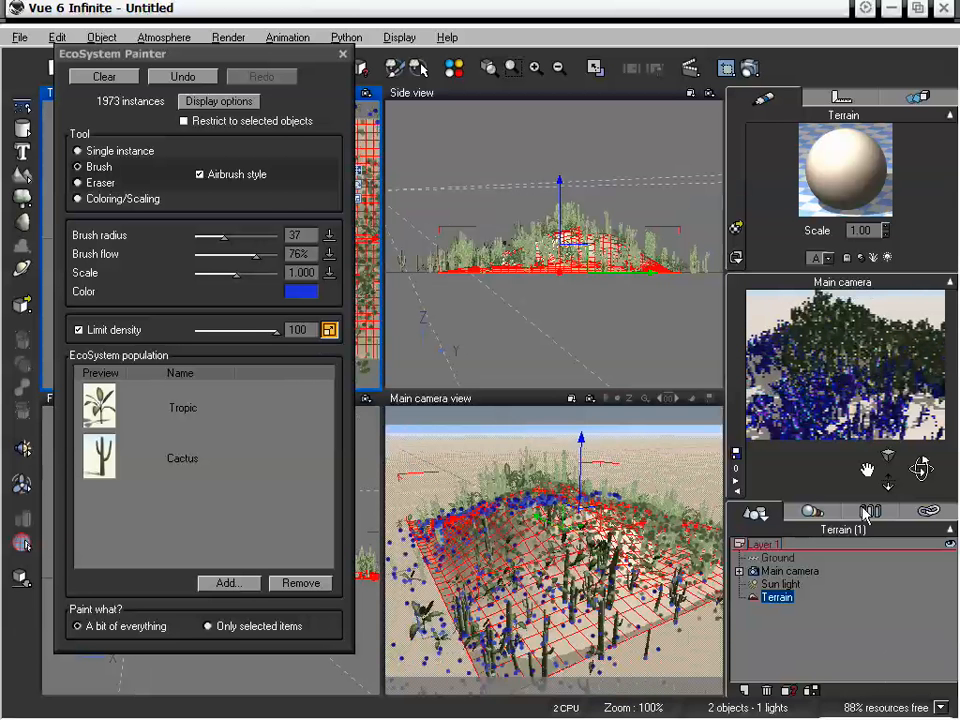
left_click(880, 707)
left_click(886, 679)
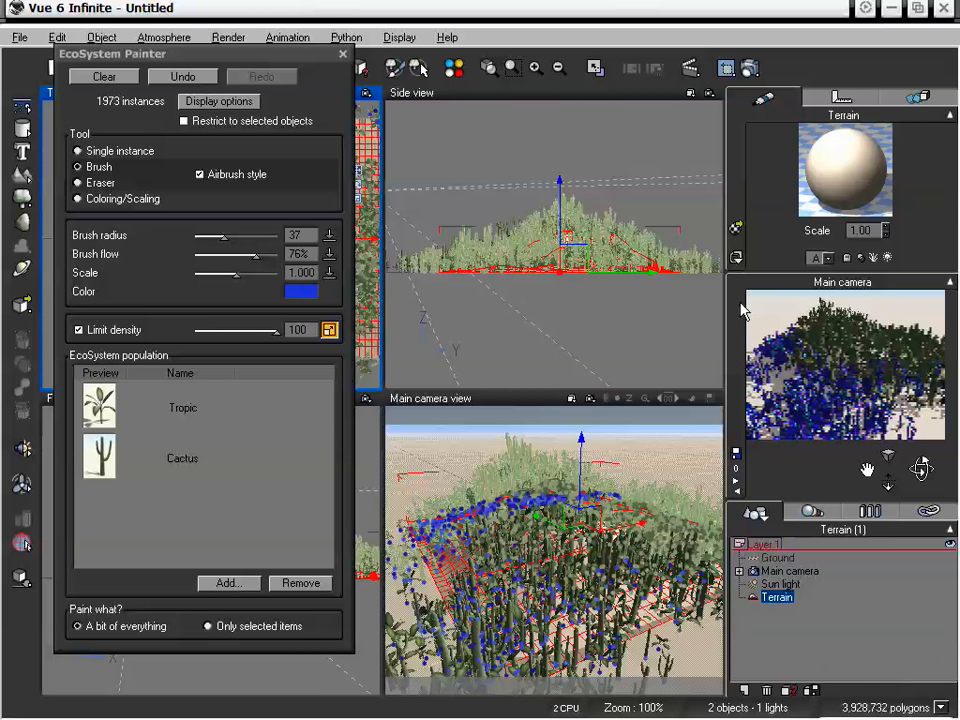
Erase the plants from the middle of the terrain in the Top view with the Eraser tool.
left_click_drag(238, 59, 580, 80)
left_click(444, 201)
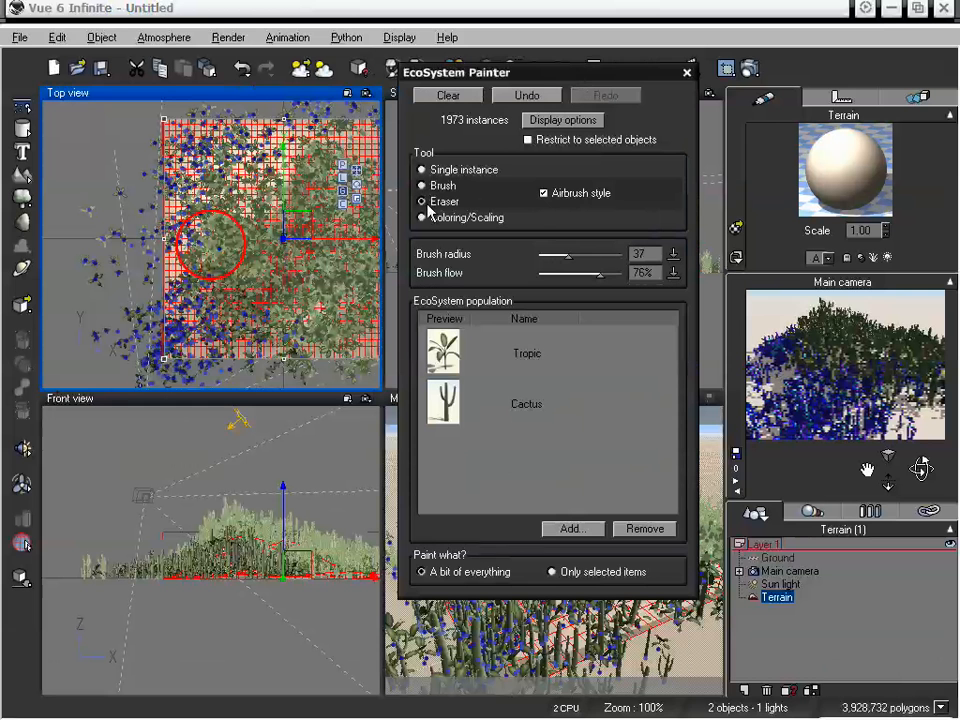
mouse_move(256, 207)
left_mouse_down()
mouse_move(268, 236)
mouse_move(207, 263)
mouse_move(216, 234)
mouse_move(249, 264)
mouse_move(214, 201)
mouse_move(226, 180)
mouse_move(198, 209)
mouse_move(198, 254)
mouse_move(234, 340)
mouse_move(322, 320)
mouse_move(310, 252)
mouse_move(368, 212)
mouse_move(357, 185)
mouse_move(304, 219)
mouse_move(349, 279)
left_mouse_up()
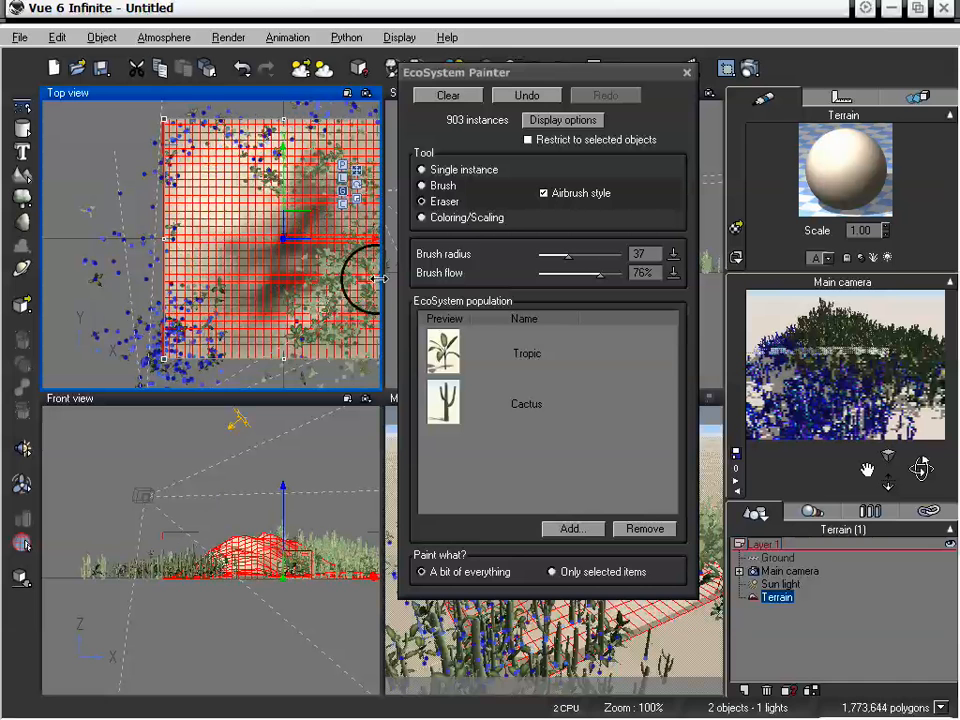
Compare the Coloring/Scaling and Brush settings, and brush red Coloring with Scaling turned off over the plants in the terrain's lower-right area.
left_click(455, 222)
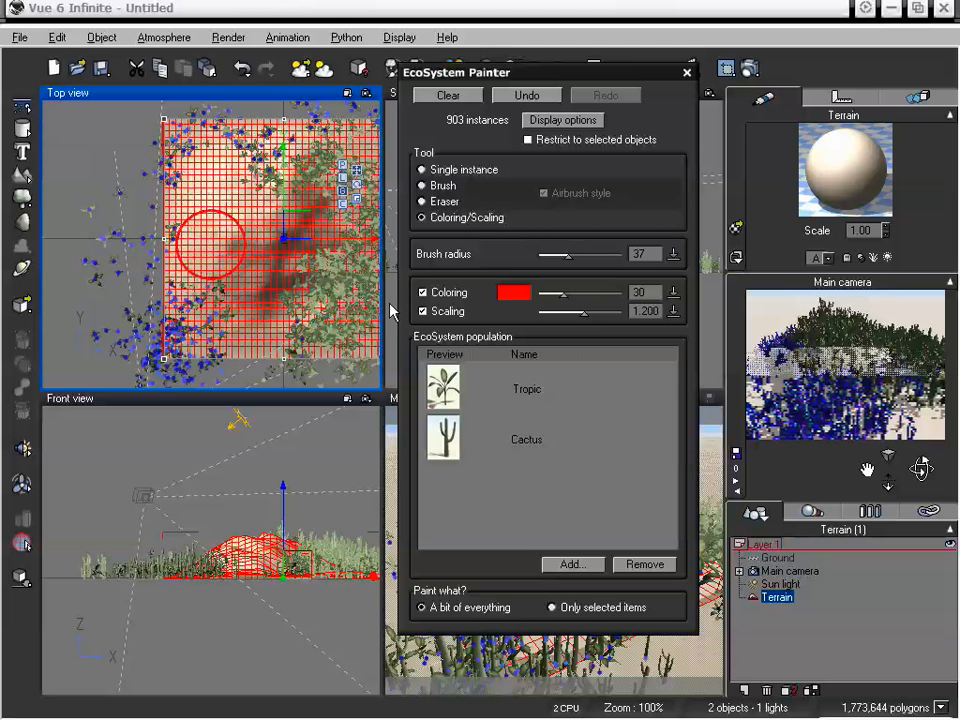
mouse_move(346, 300)
left_mouse_down()
mouse_move(325, 303)
mouse_move(327, 320)
mouse_move(338, 307)
left_mouse_up()
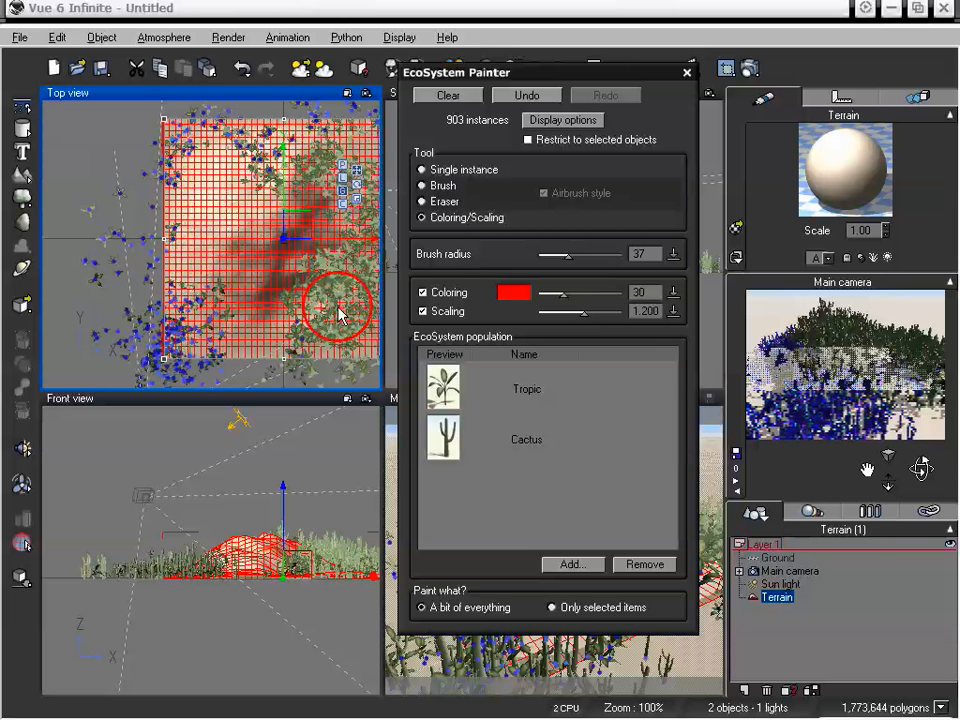
left_click(432, 187)
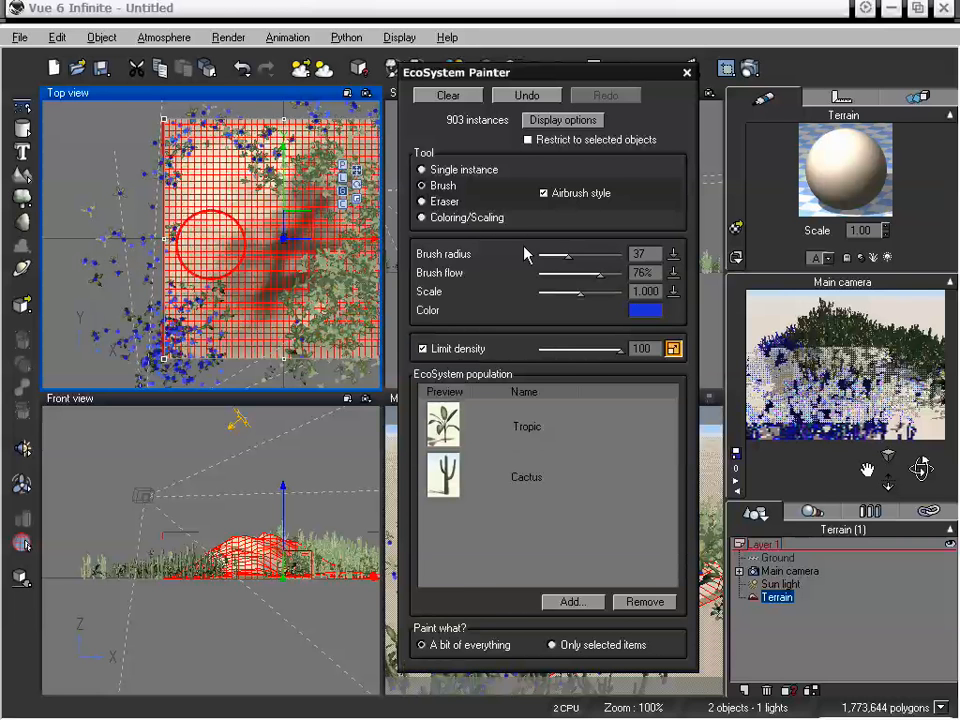
left_click(470, 217)
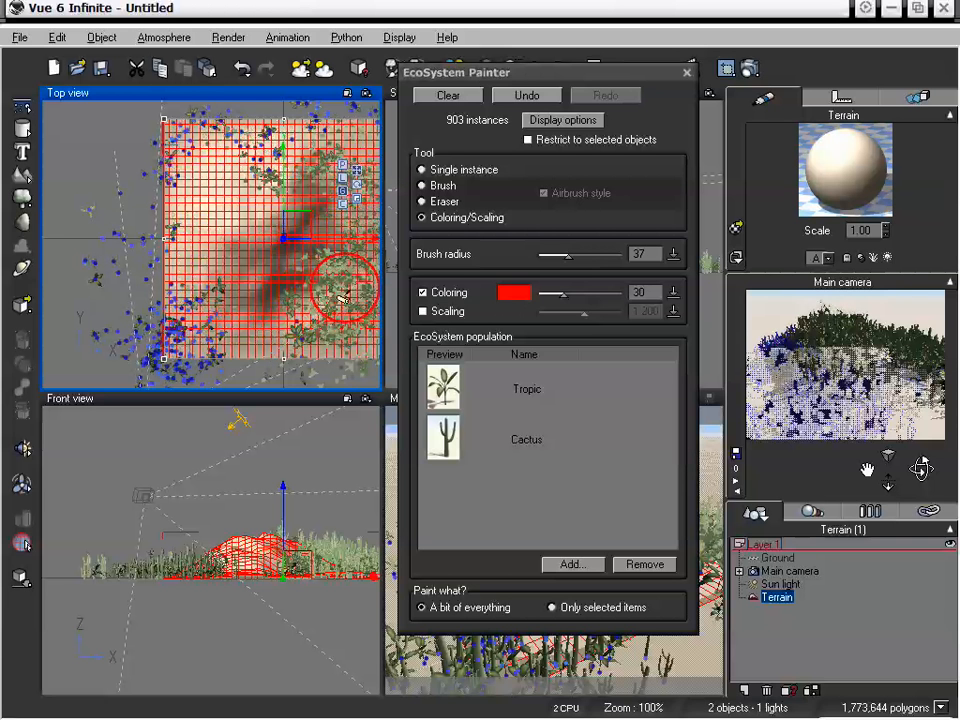
mouse_move(344, 290)
left_mouse_down()
mouse_move(302, 299)
mouse_move(327, 328)
mouse_move(302, 315)
mouse_move(351, 358)
left_mouse_up()
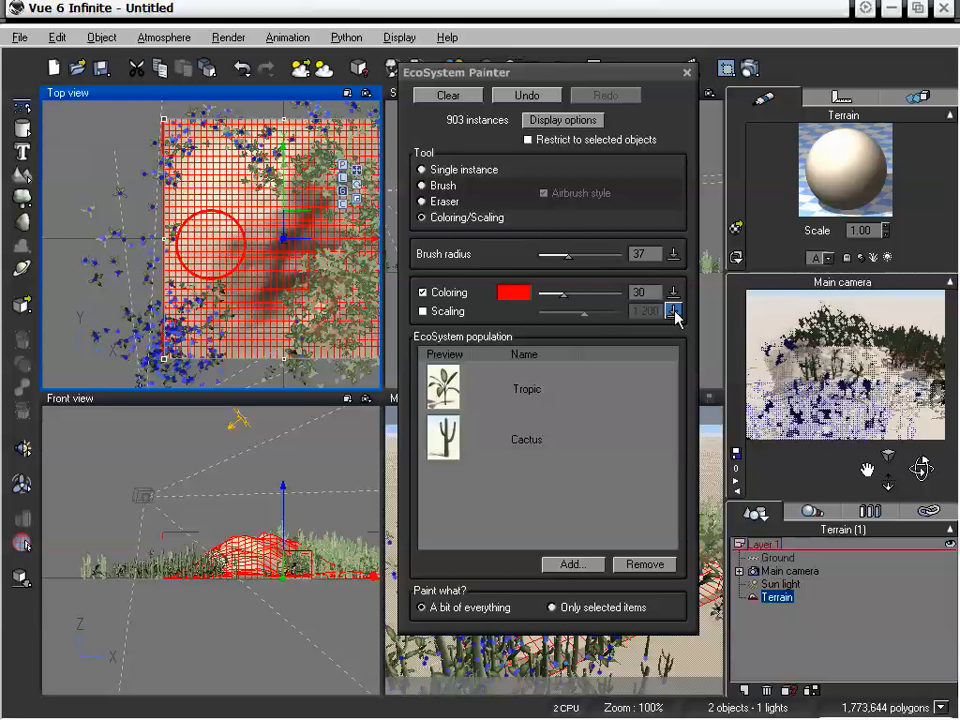
Turn off Coloring and switch to the Eraser tool to show its settings.
left_click(422, 292)
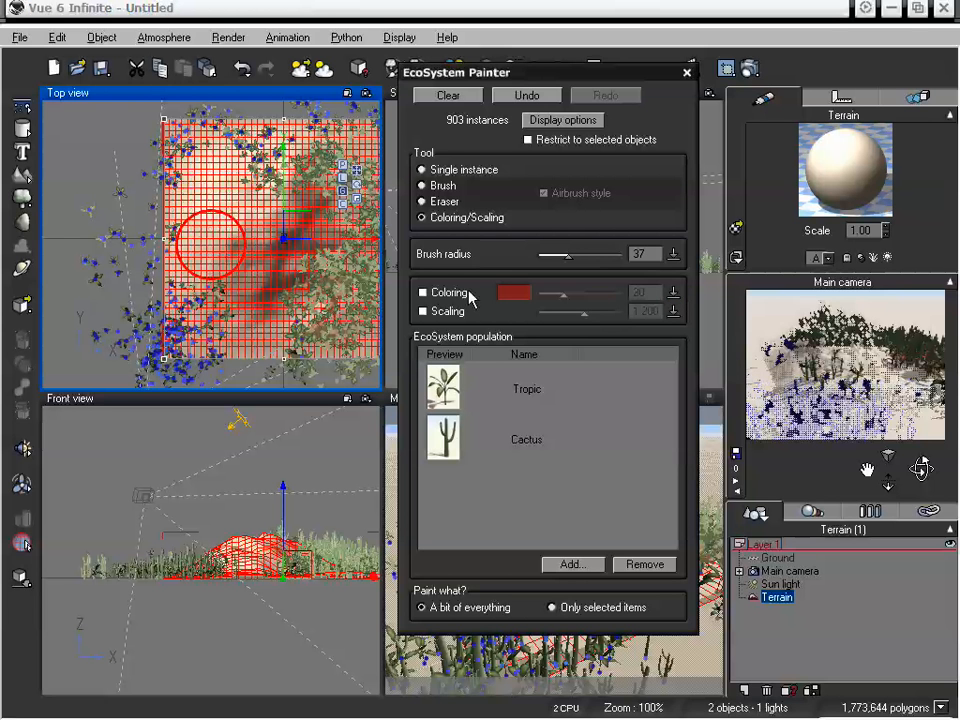
left_click(446, 204)
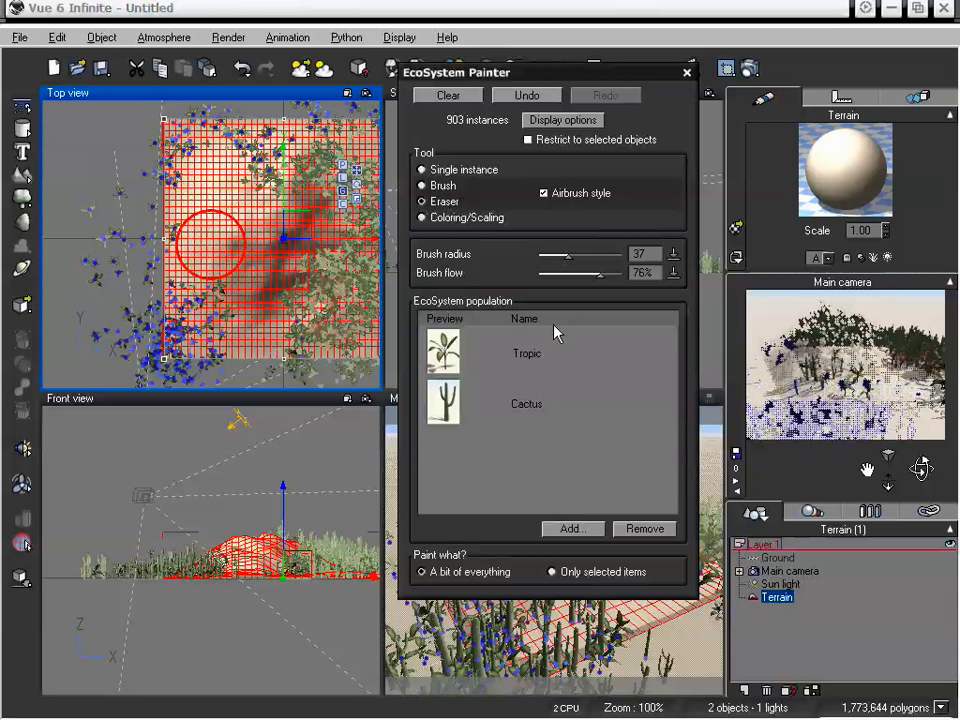
left_click_drag(531, 76, 541, 81)
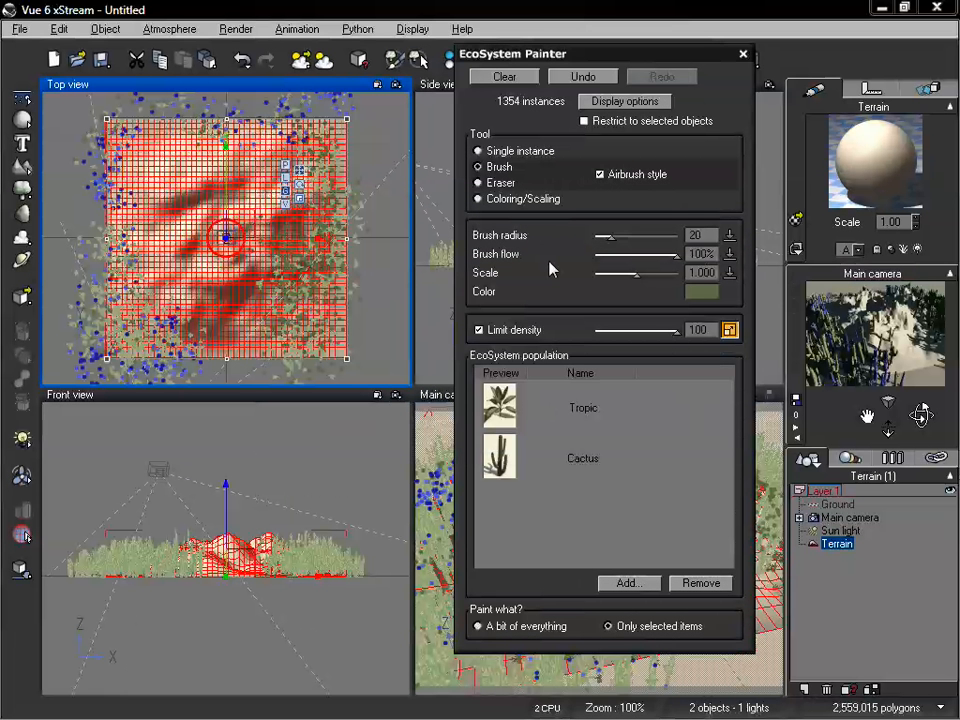
Set the painter to a bit of everything and, with Cactus selected, brush plants over the bare middle of the terrain.
left_click(488, 630)
left_click(539, 407)
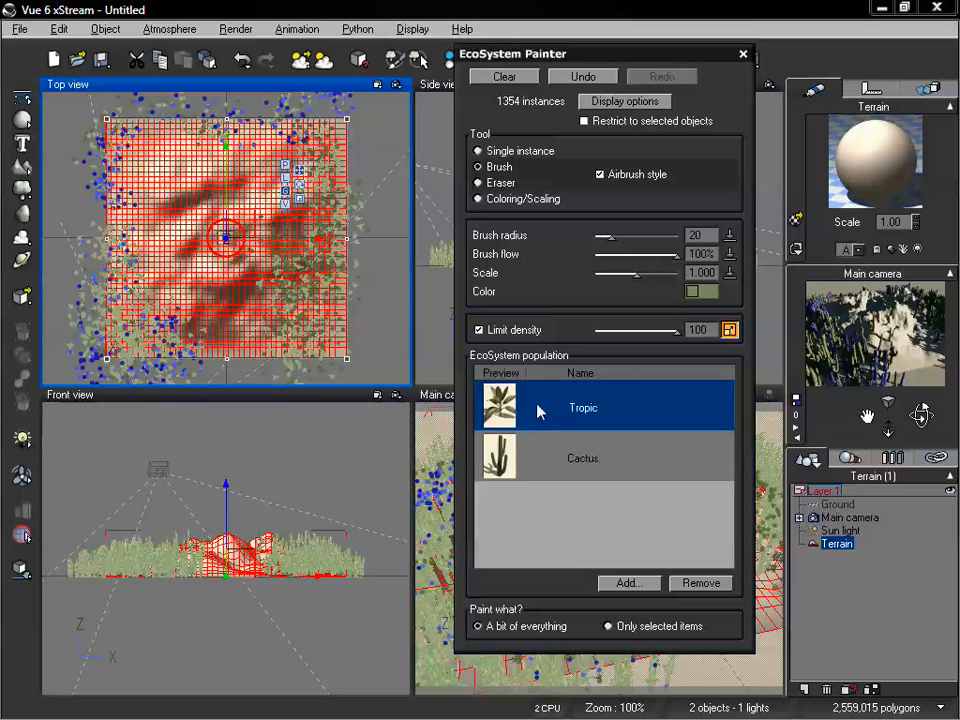
left_click(541, 442)
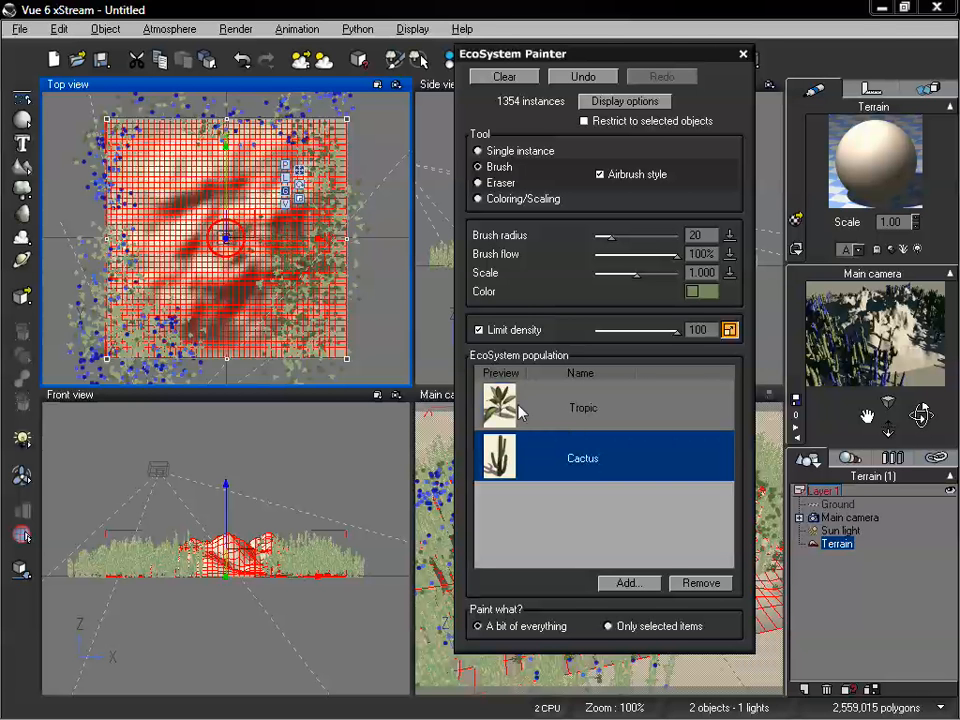
left_click(566, 427)
left_click(570, 477)
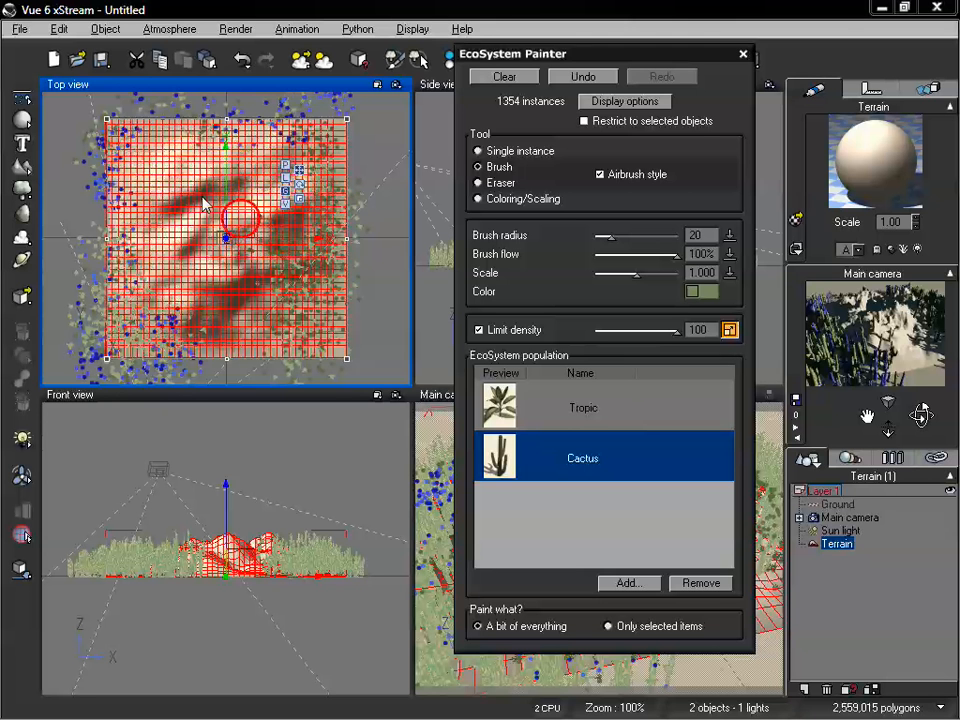
mouse_move(193, 277)
left_mouse_down()
mouse_move(234, 253)
mouse_move(189, 234)
left_mouse_up()
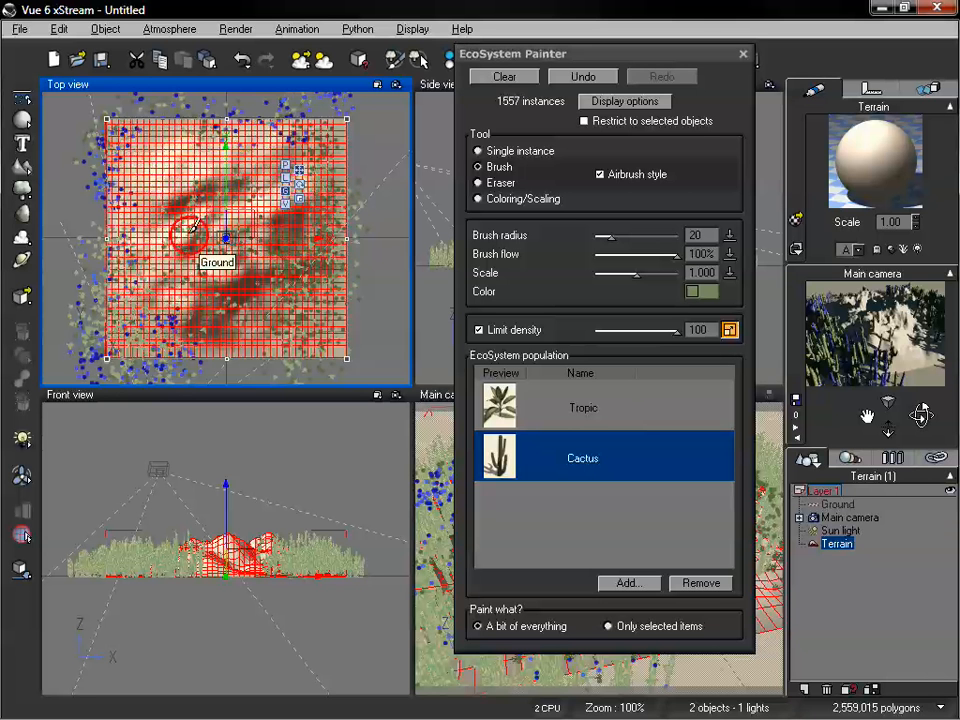
left_click_drag(330, 340, 342, 334)
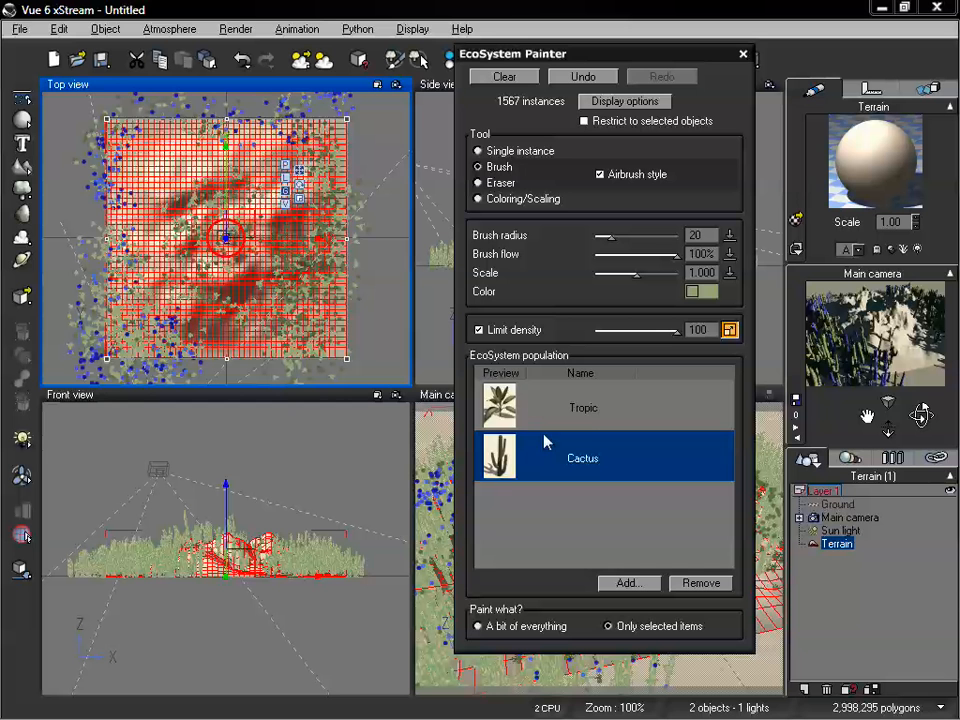
With only selected items painted, brush Tropic plants over the terrain's upper part and Cactus plants along its lower edge.
left_click(581, 415)
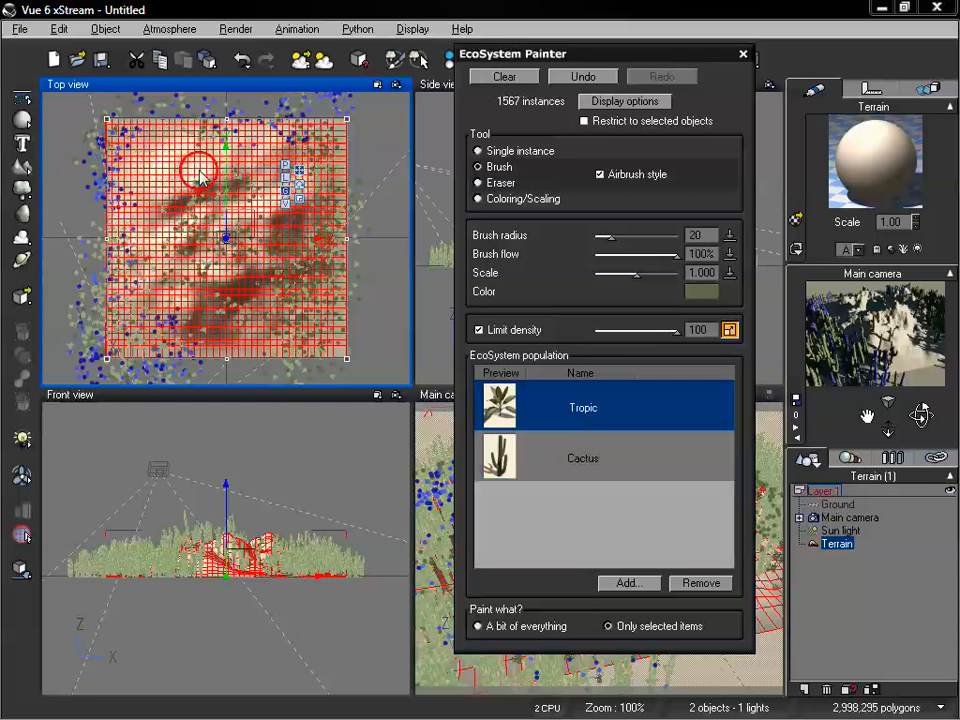
left_click_drag(243, 203, 200, 140)
left_click(595, 462)
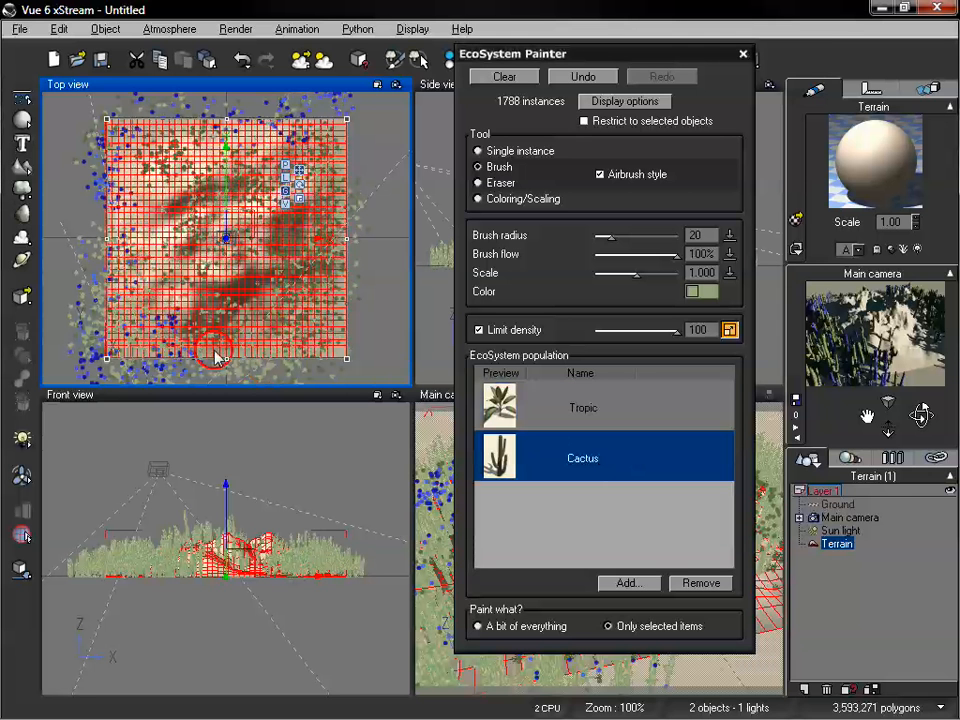
left_click(216, 352)
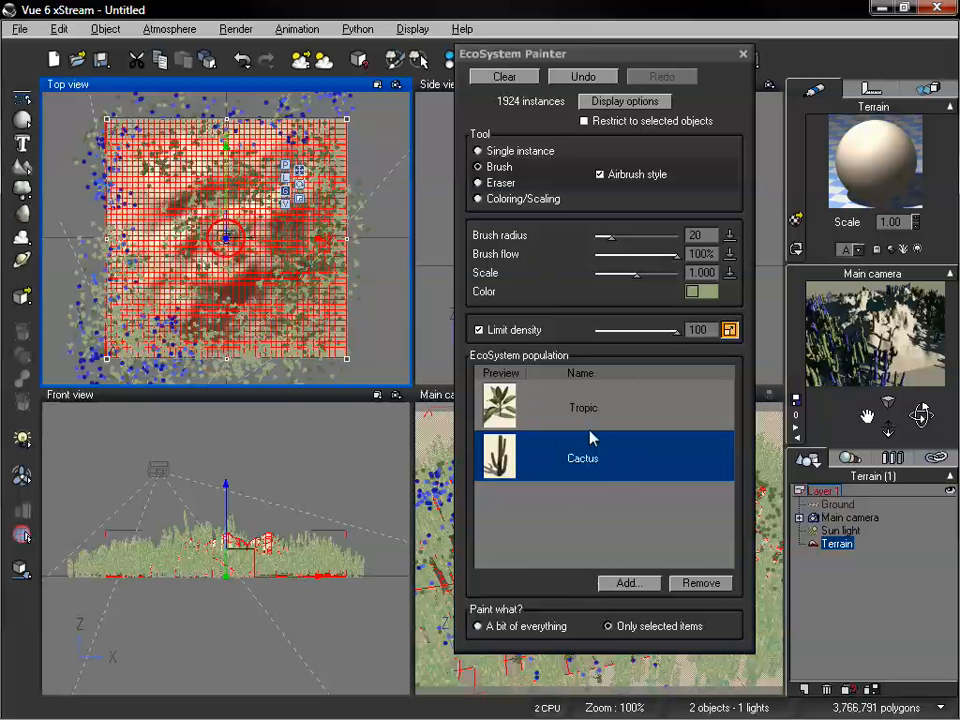
Switch between the Tropic and Cactus entries and set the painter to paint a bit of everything.
left_click(563, 410)
left_click(561, 452)
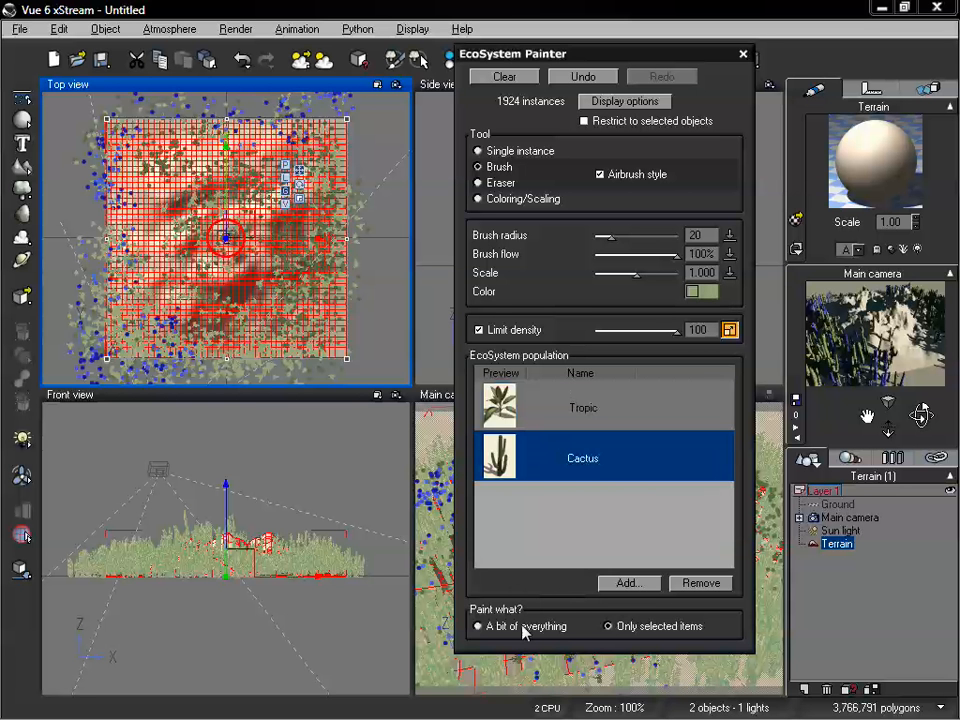
left_click(478, 626)
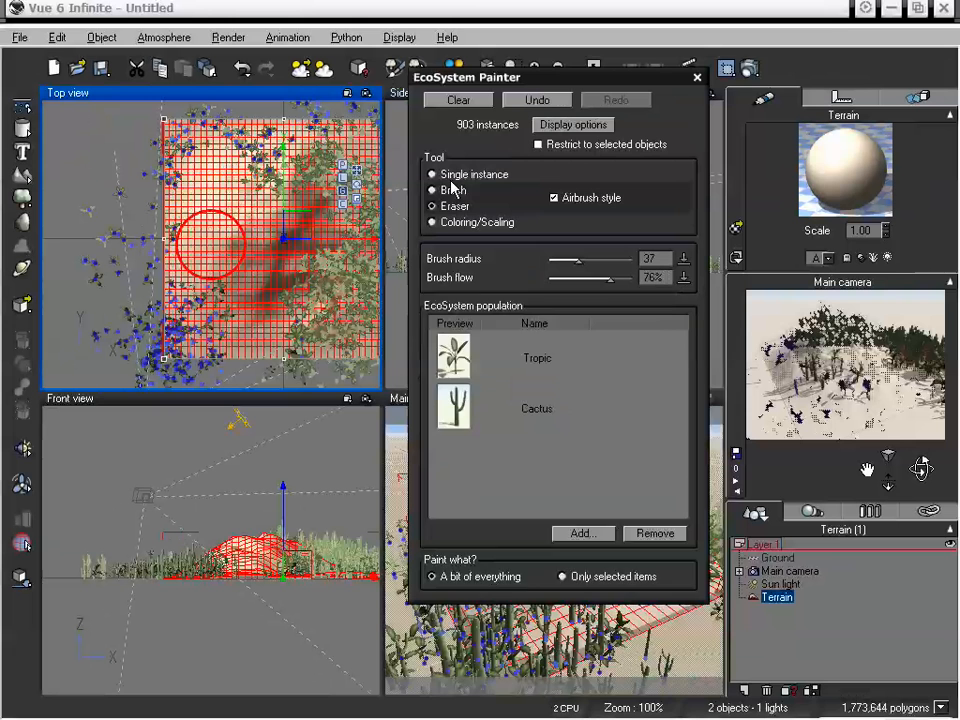
Choose the Brush tool, set painting to only selected items, and brush more blue-tinted plants across the terrain.
left_click(450, 191)
left_click(450, 206)
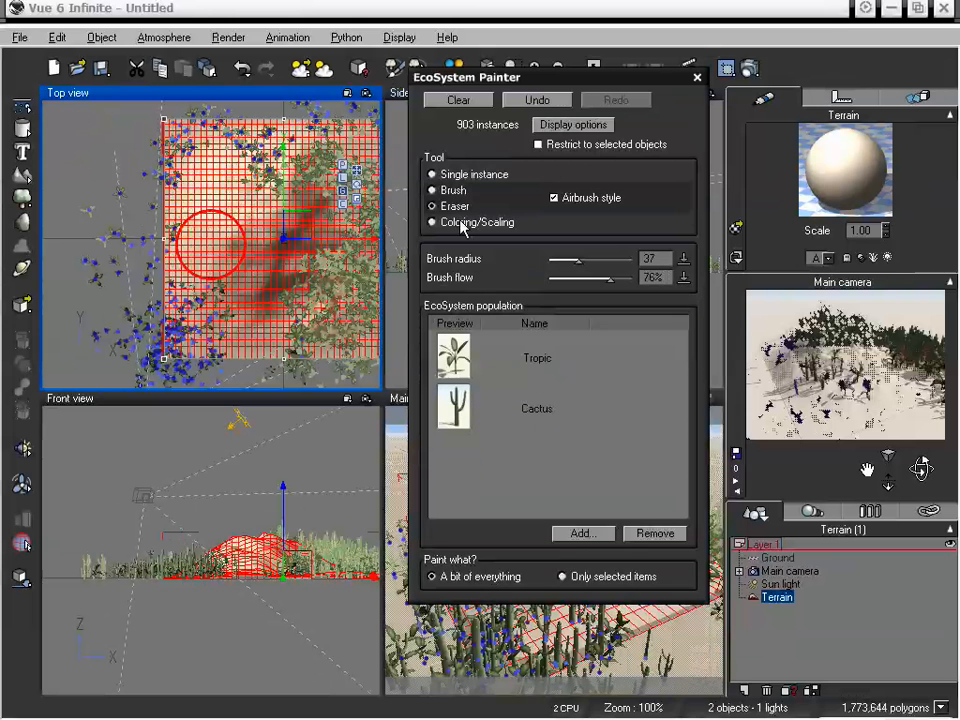
left_click(448, 221)
left_click(450, 191)
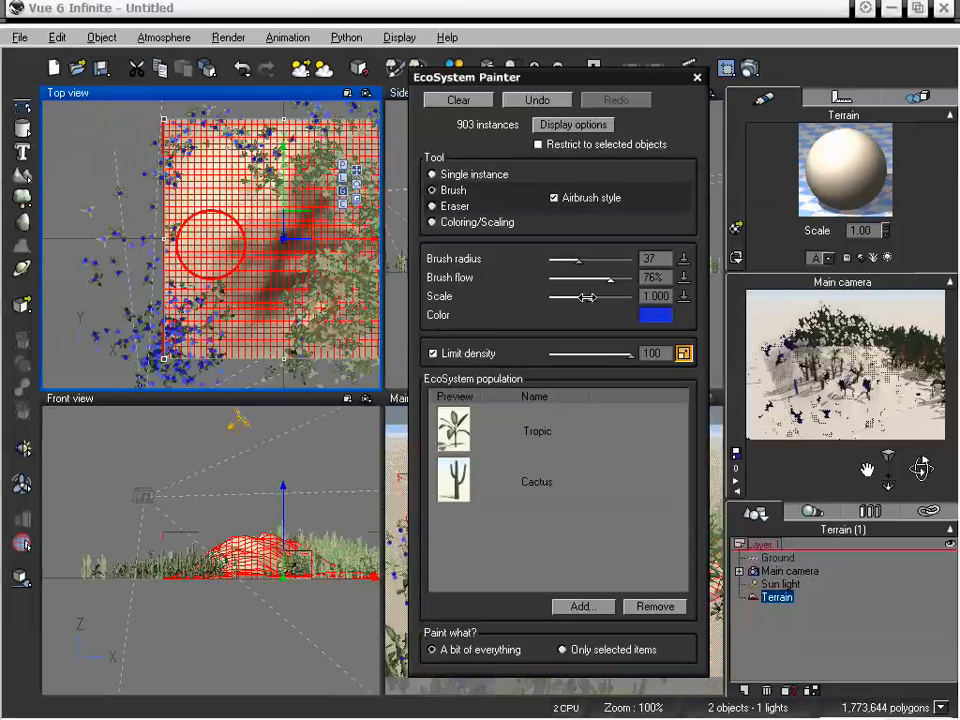
left_click(568, 650)
mouse_move(306, 304)
left_mouse_down()
mouse_move(186, 234)
mouse_move(251, 260)
mouse_move(278, 352)
mouse_move(214, 232)
left_mouse_up()
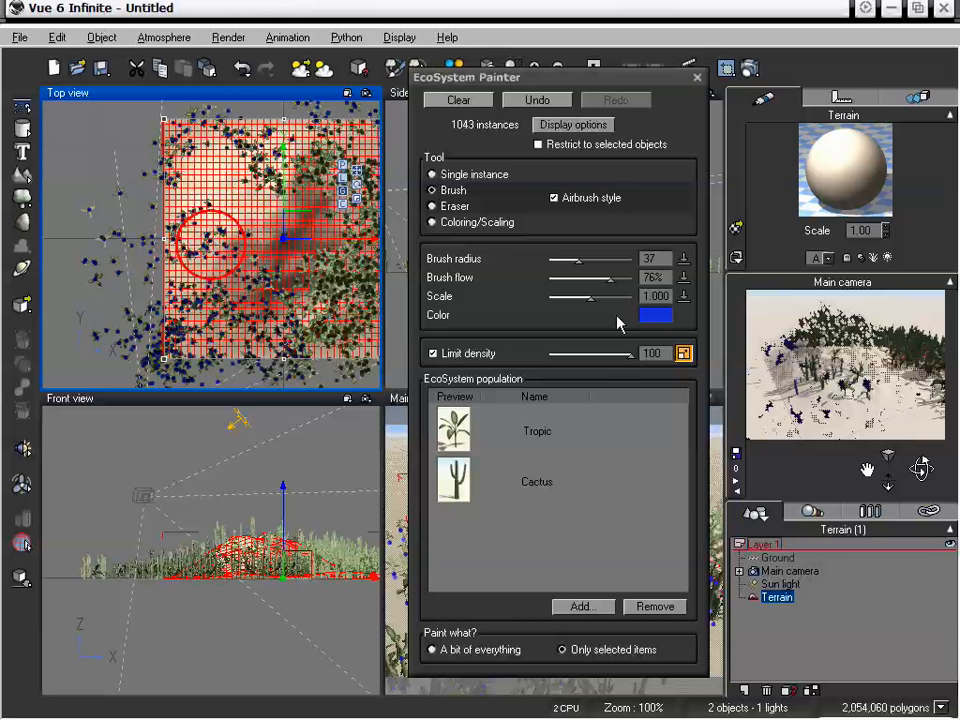
Set the brush color to yellow (red 245, green 218, blue 13) and paint yellow-tinted plants over the terrain's centre.
left_click(655, 315)
left_click(637, 240)
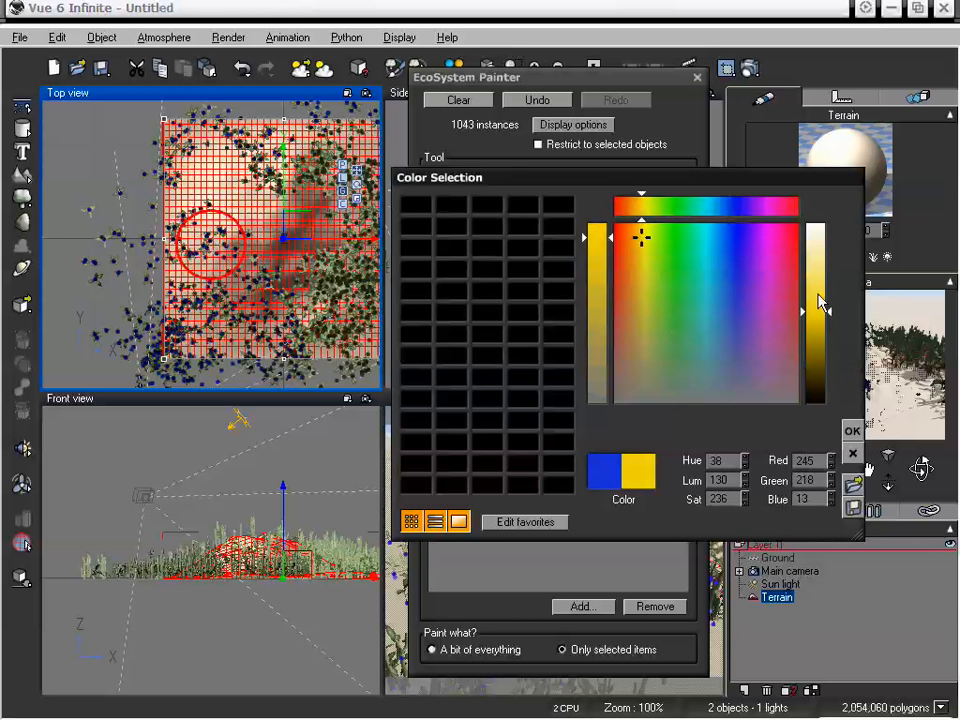
left_click(852, 431)
mouse_move(341, 279)
left_mouse_down()
mouse_move(240, 206)
mouse_move(270, 240)
mouse_move(211, 243)
left_mouse_up()
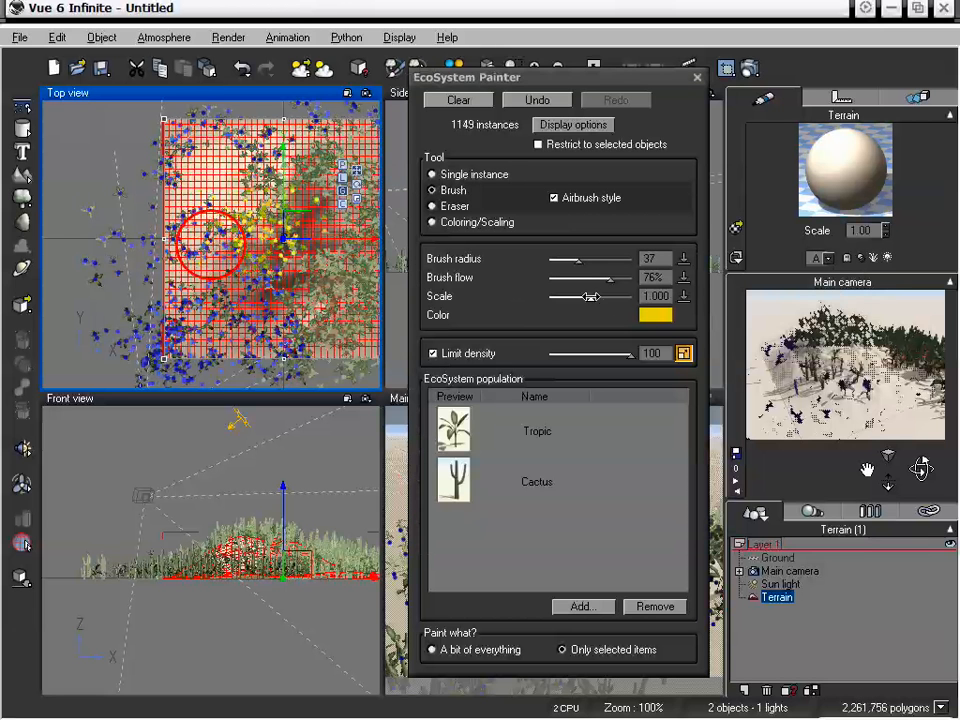
Raise the brush scale to 6.449 and paint oversized plants over the terrain in the Top view.
left_click_drag(590, 297, 622, 297)
mouse_move(215, 185)
left_mouse_down()
mouse_move(229, 197)
mouse_move(274, 328)
left_mouse_up()
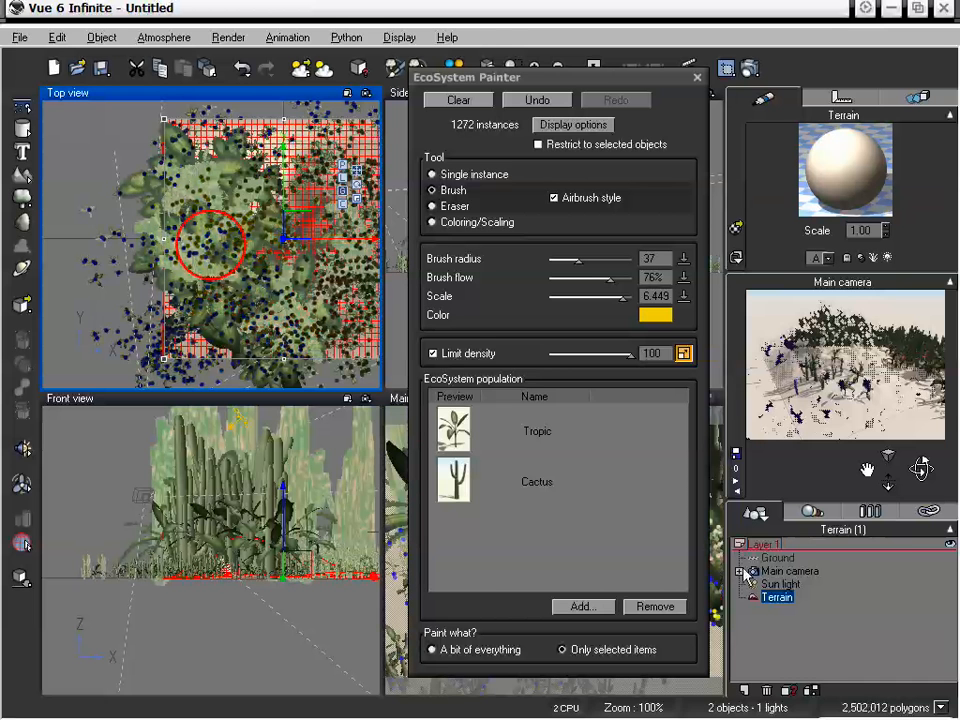
Close the EcoSystem Painter and move the main camera to frame the oversized plants and the whole terrain.
left_click(698, 78)
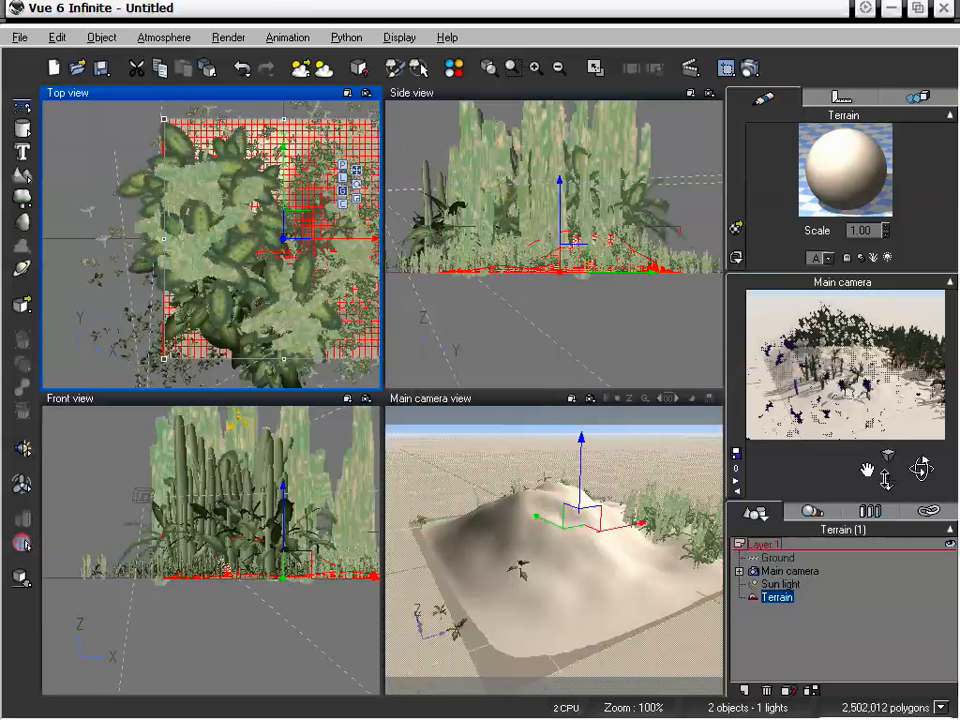
left_click_drag(866, 470, 919, 469)
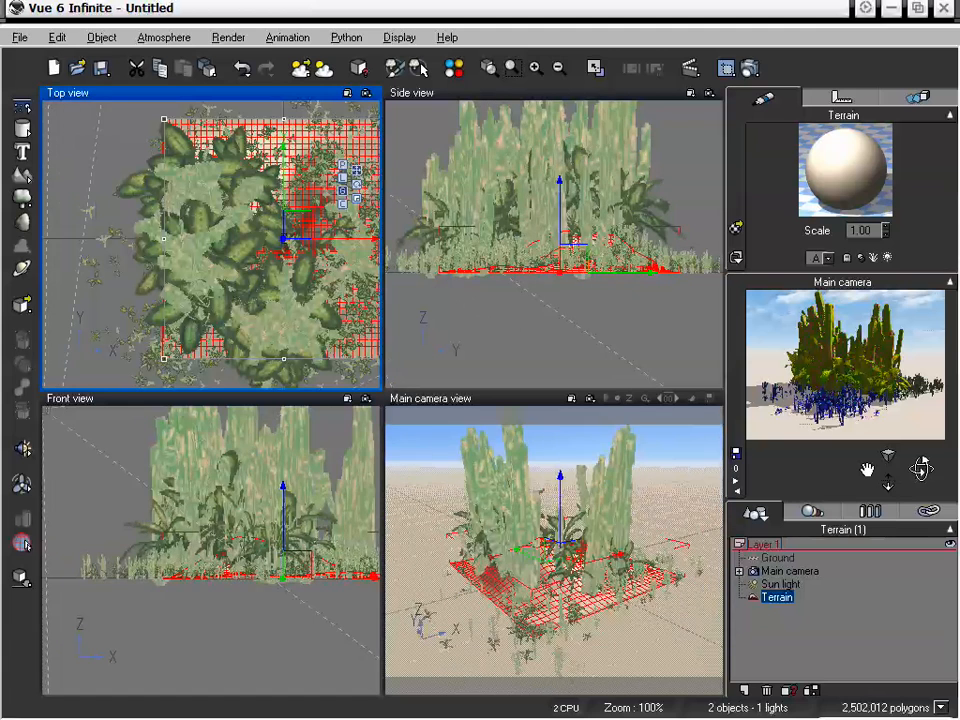
left_click_drag(877, 478, 877, 468)
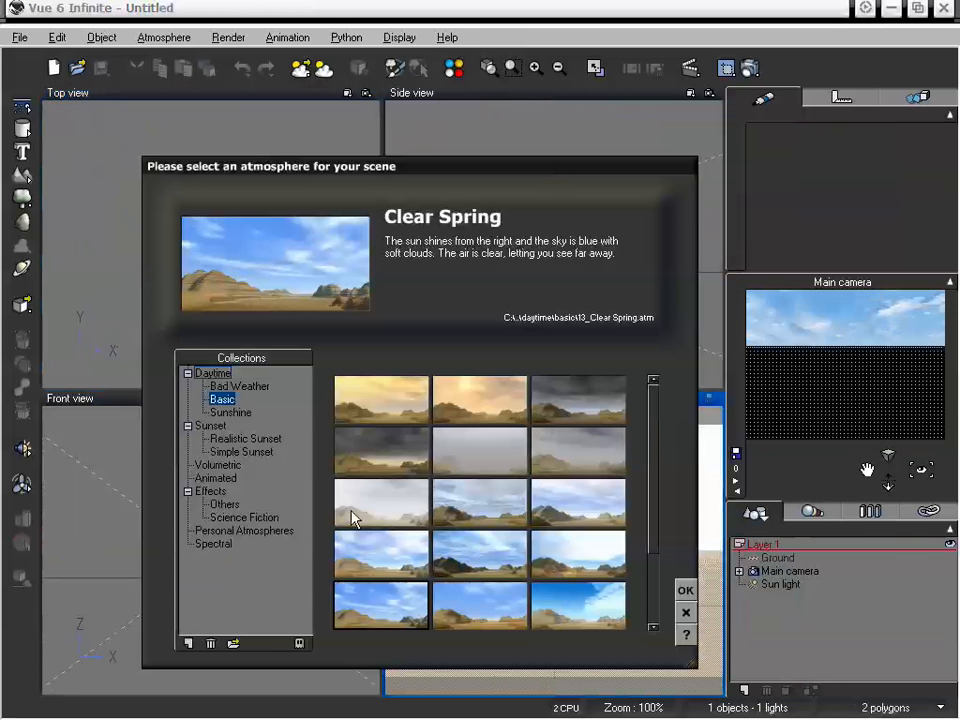
Start a new scene with the Clear Spring atmosphere and open the EcoSystem Painter.
left_click(686, 590)
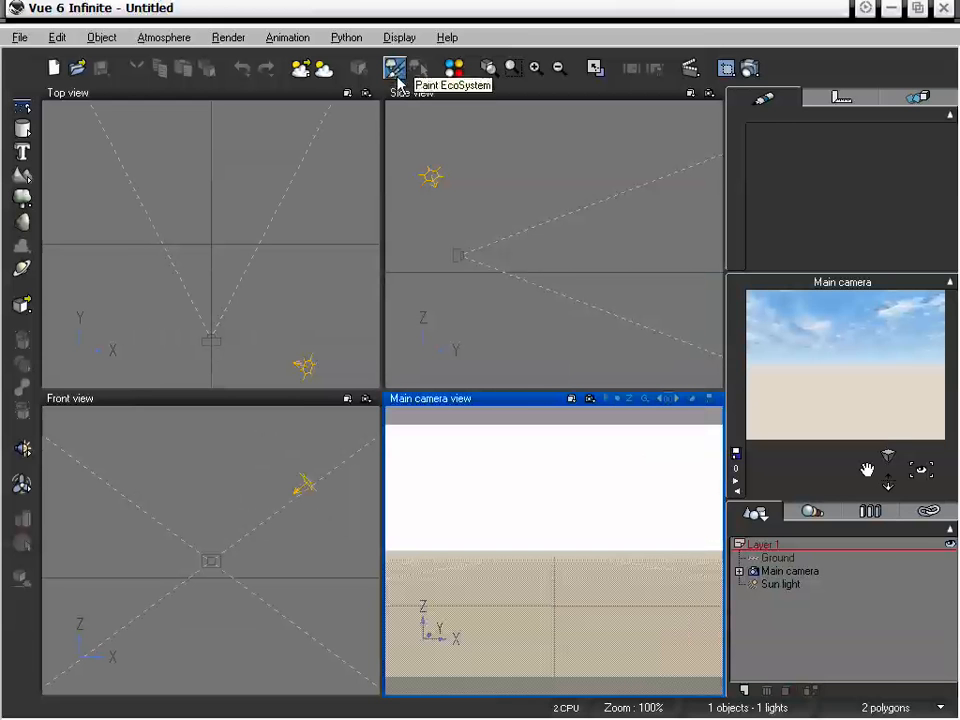
left_click(405, 70)
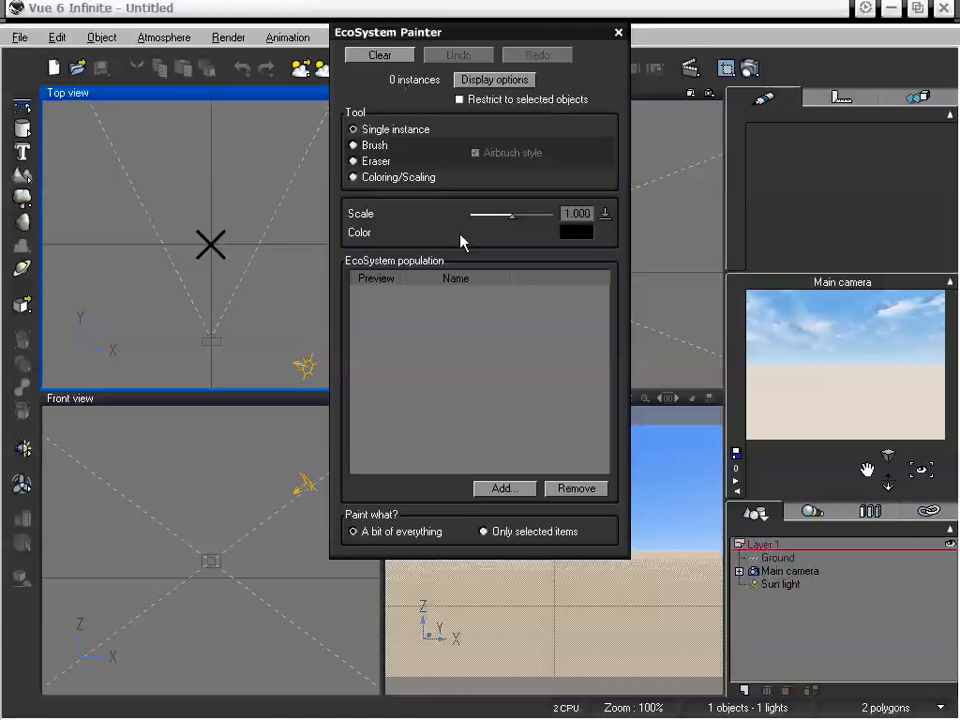
Add the Fir Tree species to the EcoSystem population and brush fir trees over the ground in the Top view.
left_click(505, 489)
left_click(532, 516)
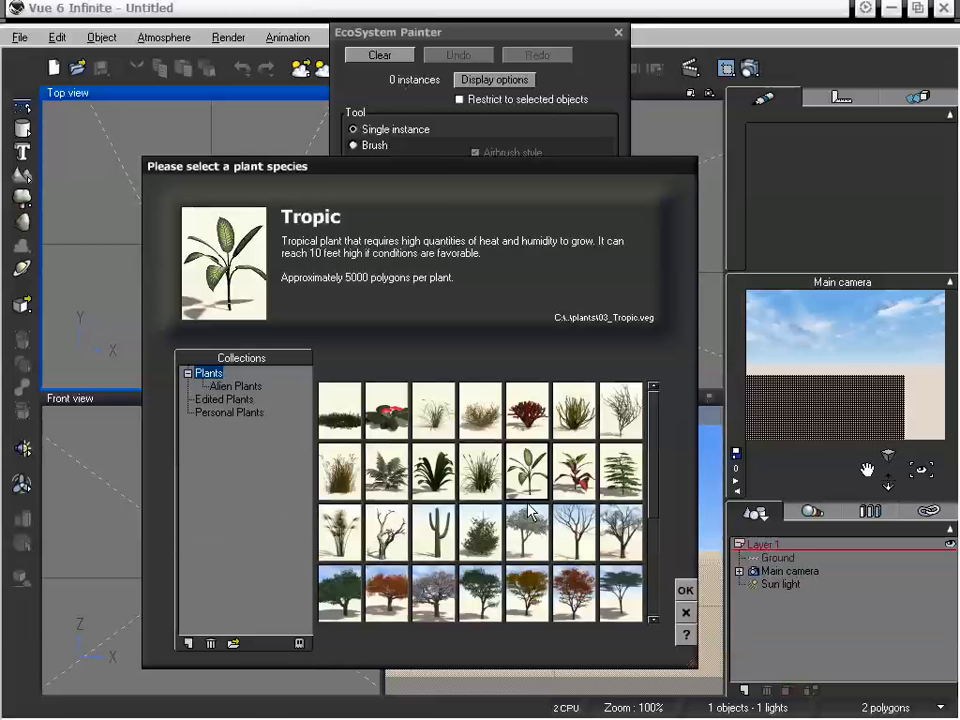
left_click(482, 530)
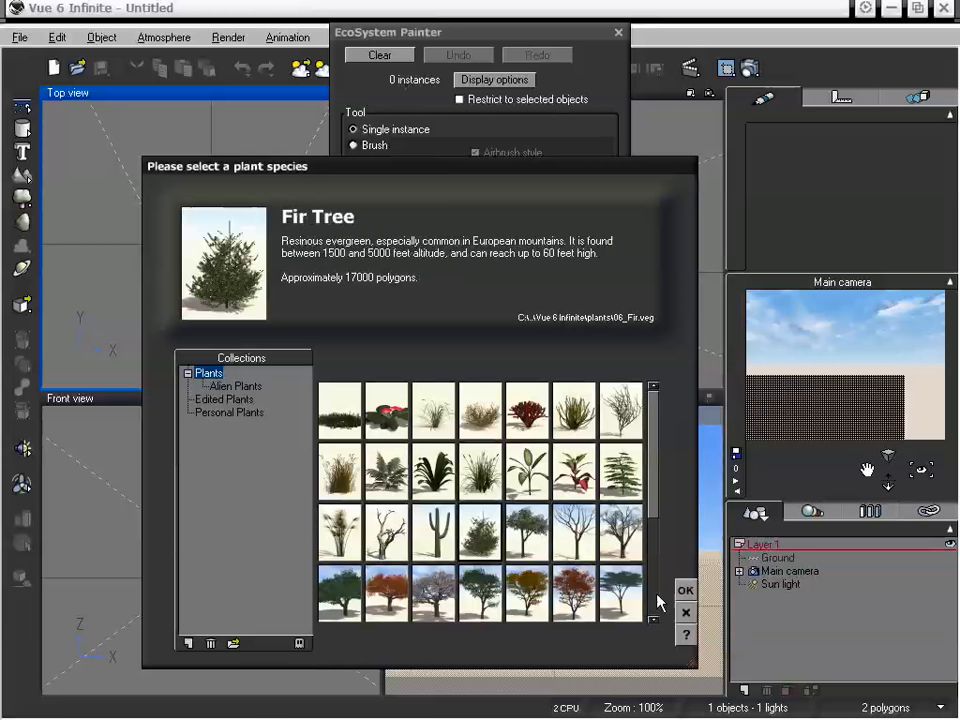
left_click(685, 590)
left_click(377, 146)
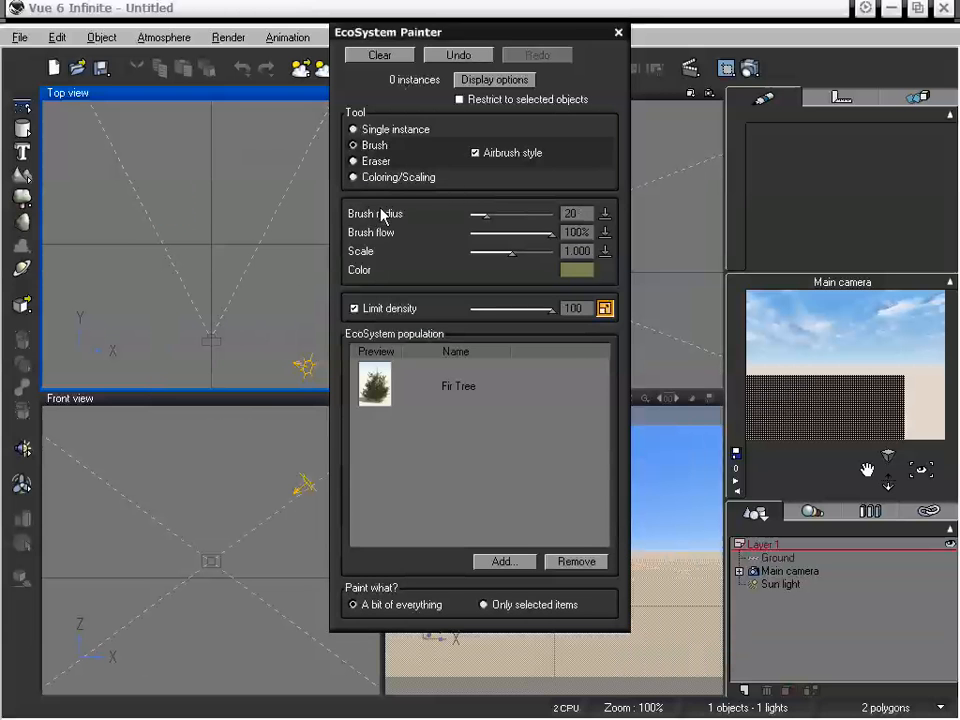
mouse_move(167, 199)
left_mouse_down()
mouse_move(255, 294)
mouse_move(265, 225)
mouse_move(238, 285)
mouse_move(261, 364)
mouse_move(171, 319)
mouse_move(222, 297)
mouse_move(211, 244)
left_mouse_up()
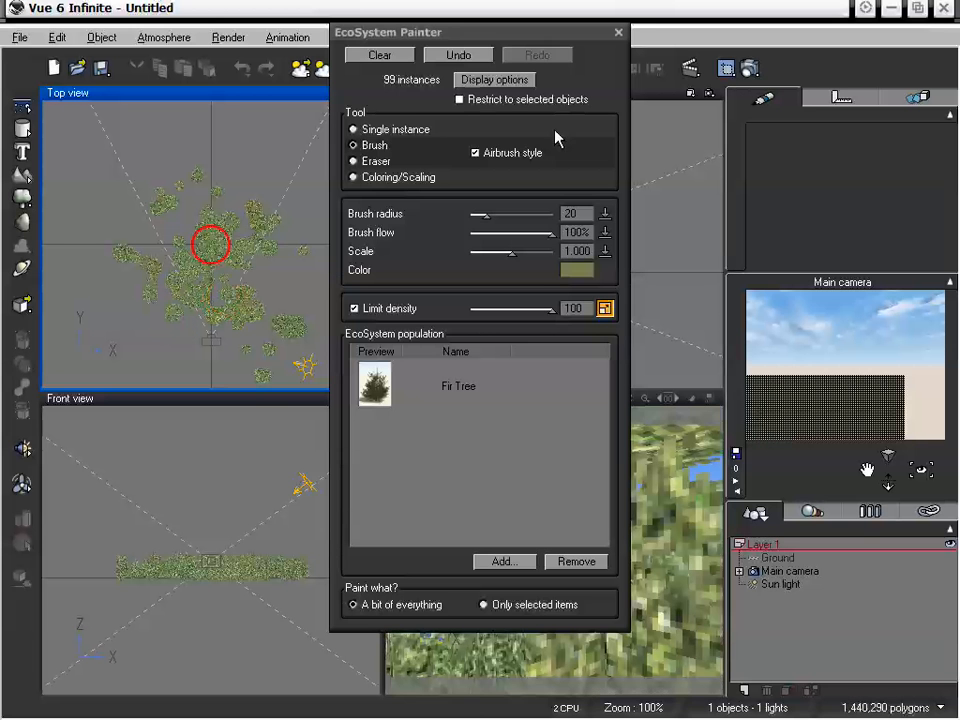
Close the EcoSystem Painter and move the main camera back to frame the painted fir trees.
left_click(619, 32)
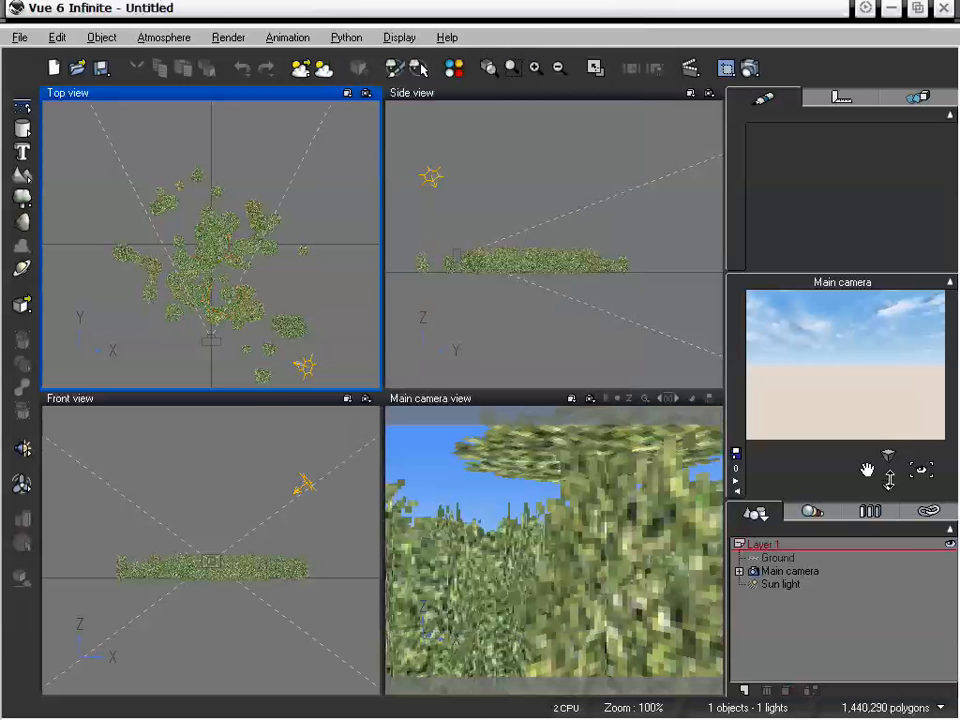
left_click_drag(886, 480, 867, 468)
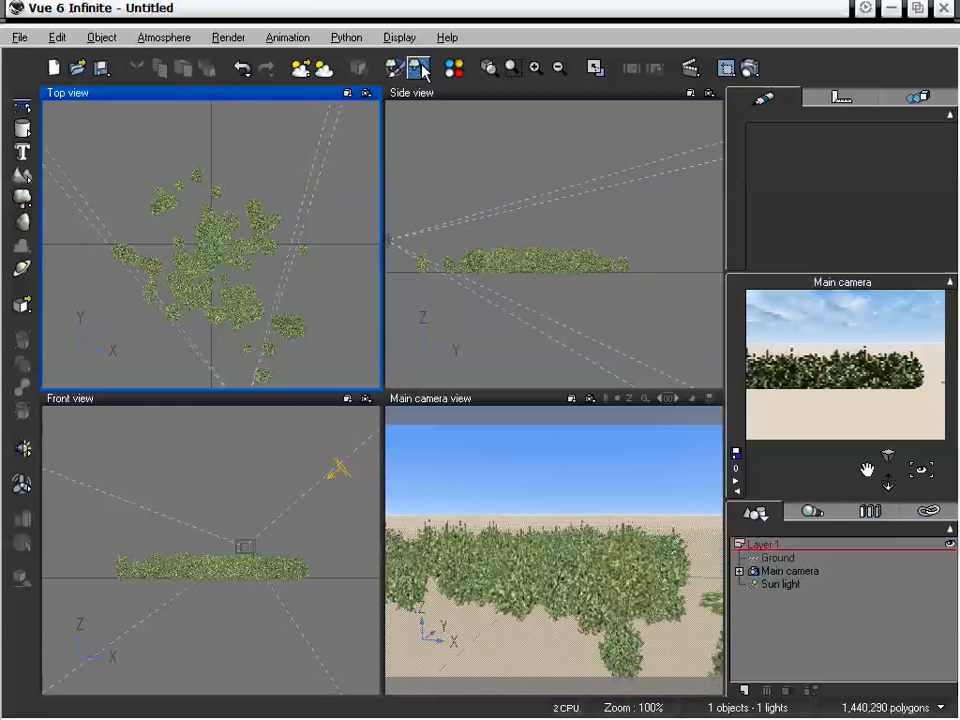
Brush over the fir tree instances on the eastern side of the Top view with the EcoSystem Selector and convert them to objects.
left_click(419, 68)
left_click_drag(481, 285, 539, 115)
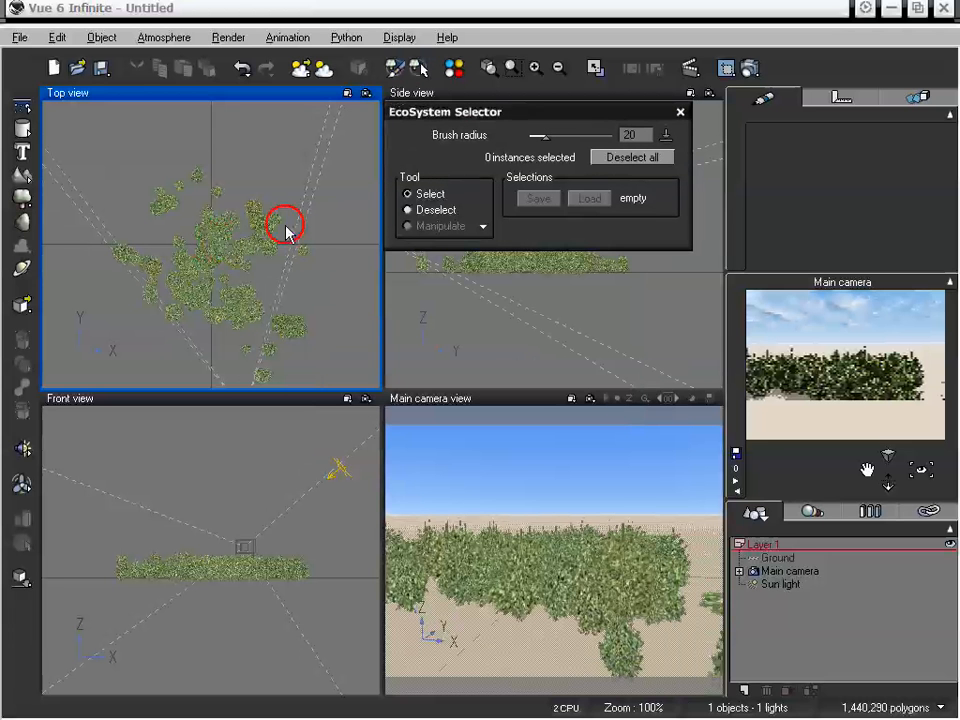
mouse_move(285, 221)
left_mouse_down()
mouse_move(257, 268)
mouse_move(257, 371)
mouse_move(285, 348)
mouse_move(347, 214)
left_mouse_up()
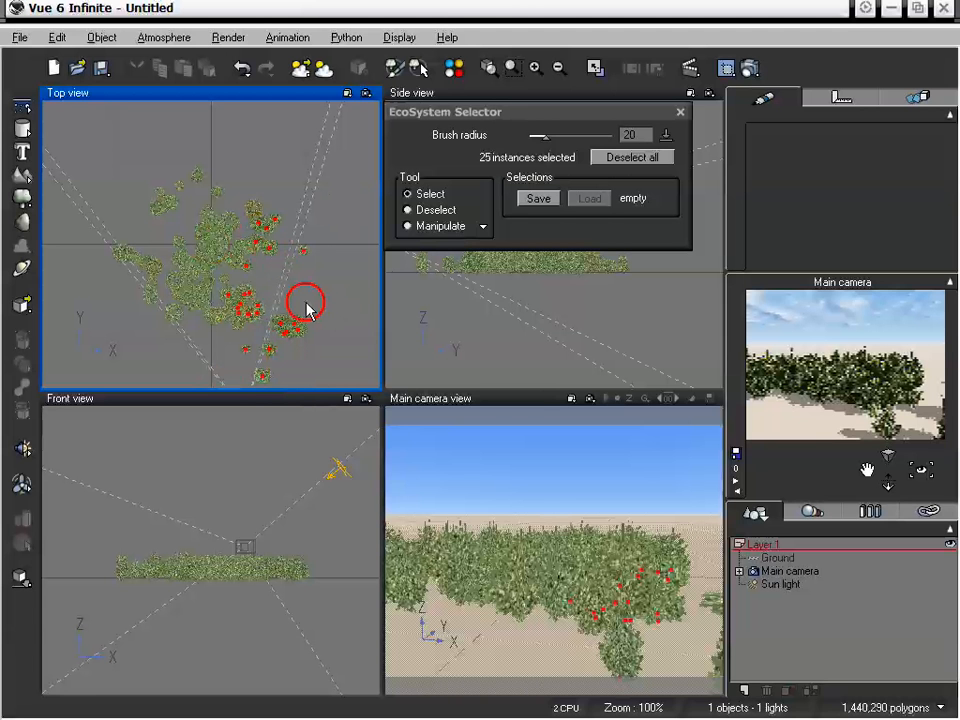
right_click(261, 243)
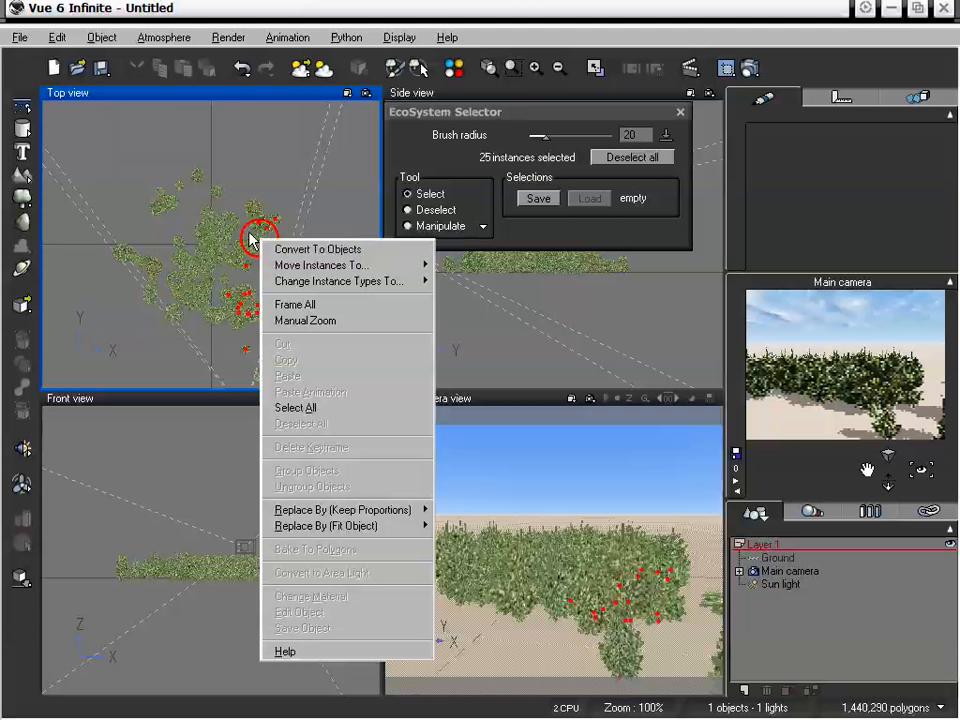
left_click(318, 250)
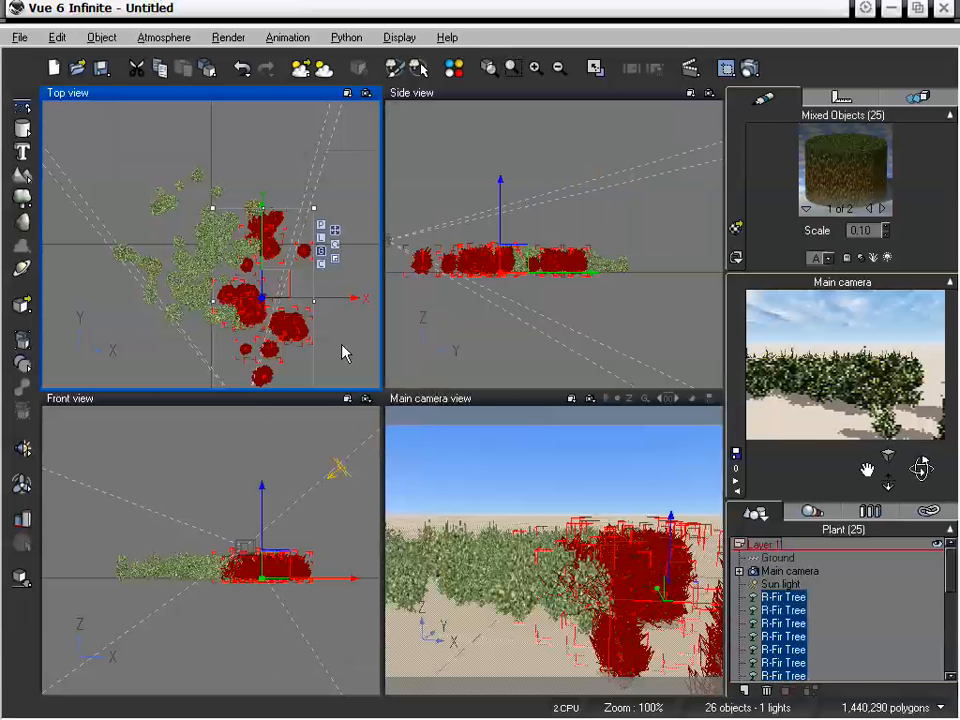
Scale up the converted fir trees in the Front view and move them north as a group in the Top view.
left_click(336, 258)
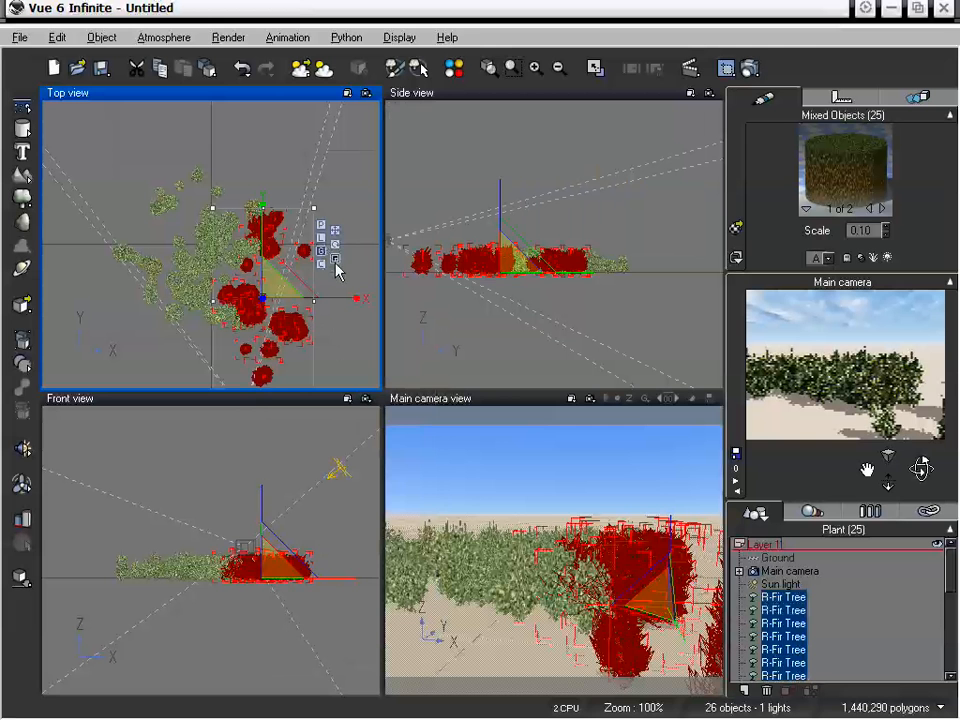
left_click(268, 566)
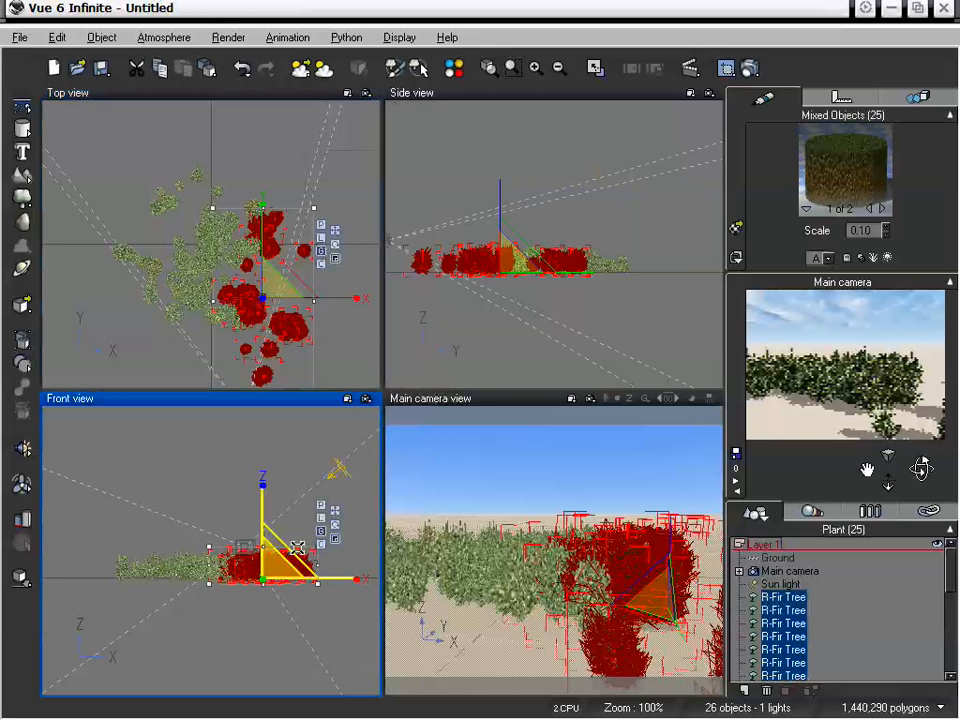
left_click_drag(297, 548, 455, 464)
left_click_drag(442, 475, 421, 483)
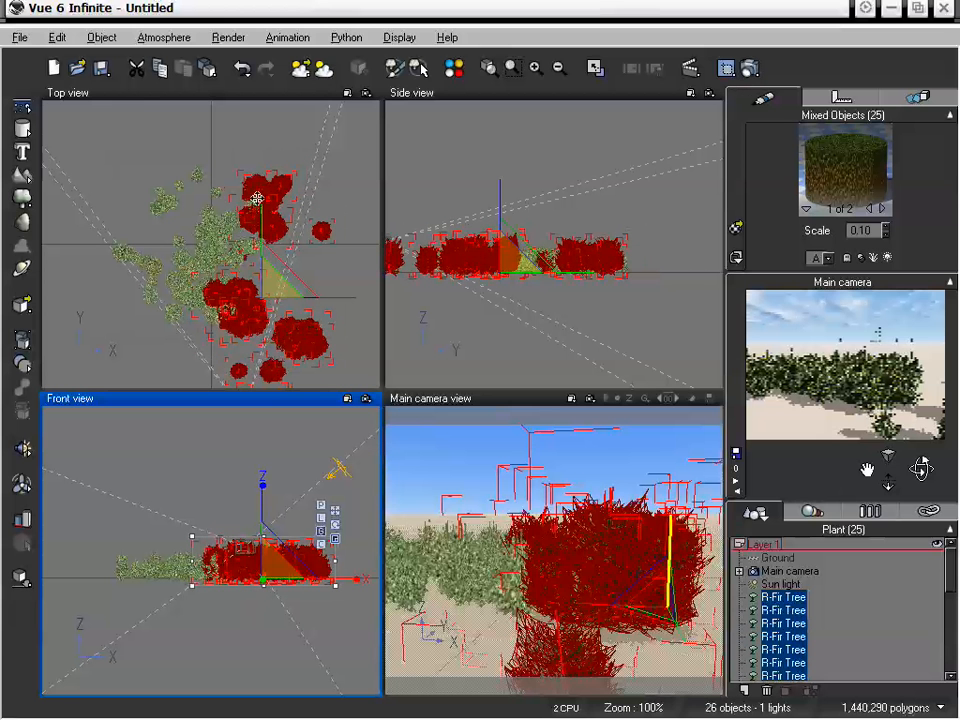
left_click_drag(283, 200, 257, 155)
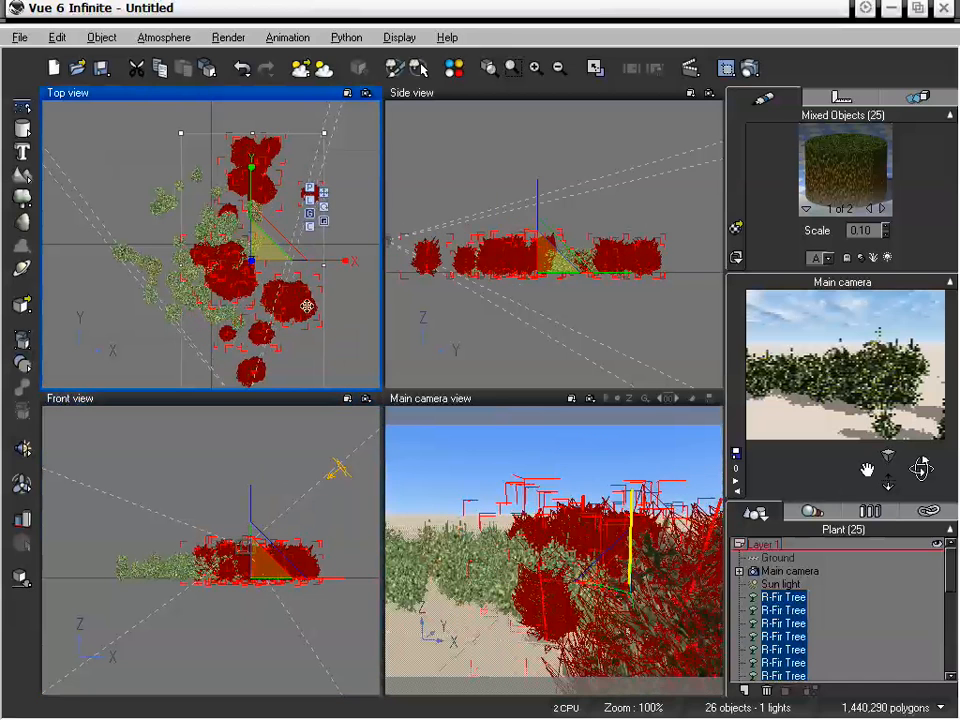
Enlarge the first listed fir tree, move it east and slightly south in the Top view, and deselect it.
left_click(780, 599)
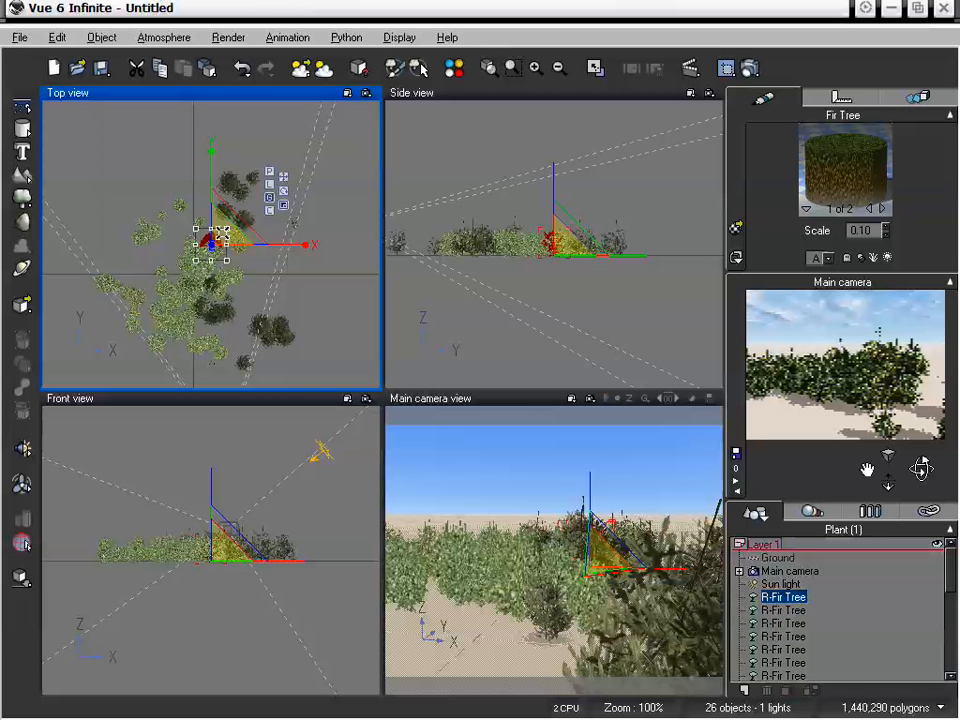
left_click_drag(222, 234, 318, 234)
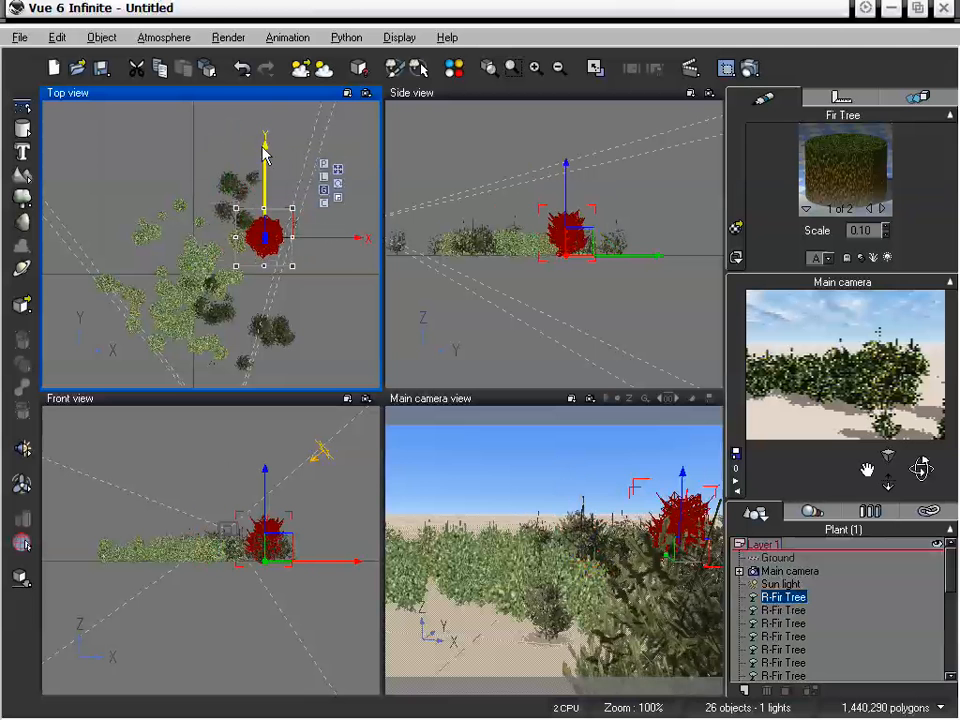
left_click_drag(265, 152, 265, 185)
left_click(326, 338)
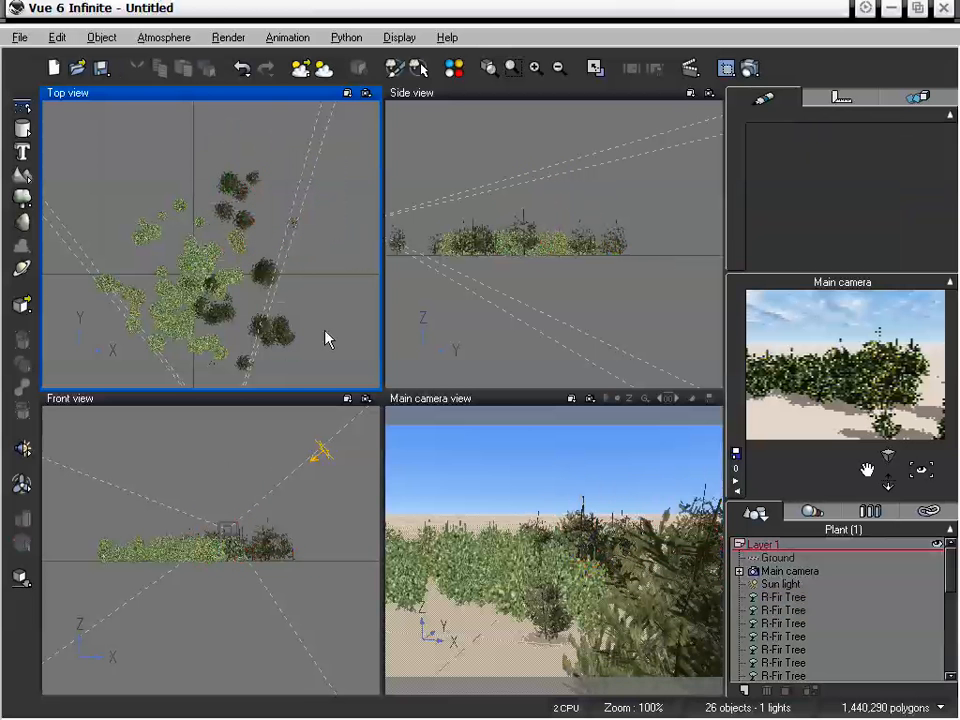
Select all the converted fir tree objects in the layer and revert them to EcoSystem instances.
left_click_drag(954, 585, 949, 643)
left_click(783, 557)
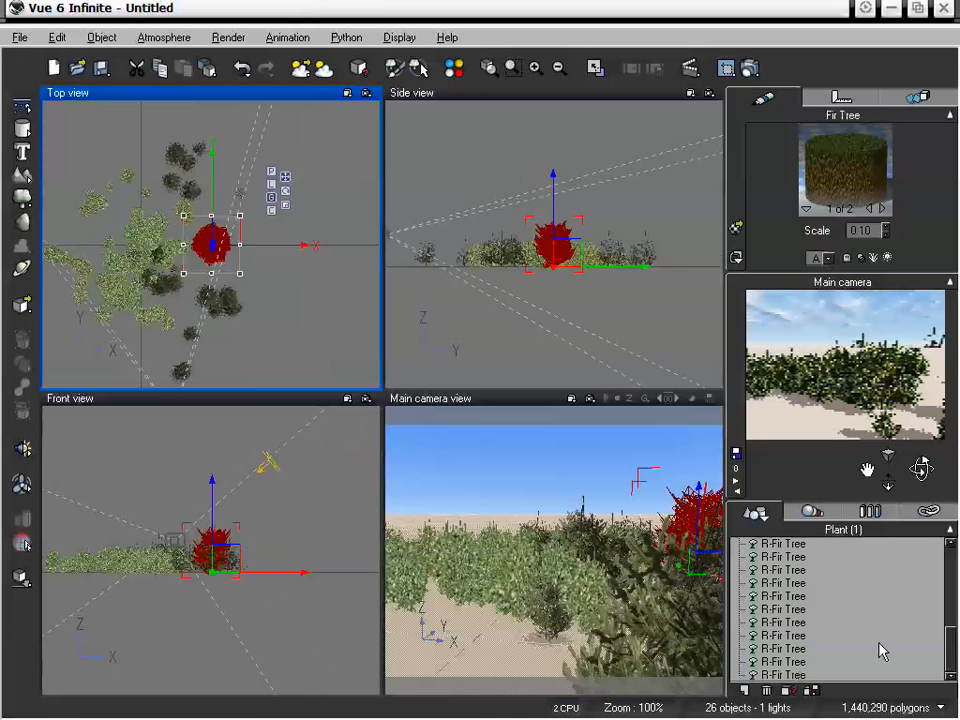
left_click(800, 675, "shift")
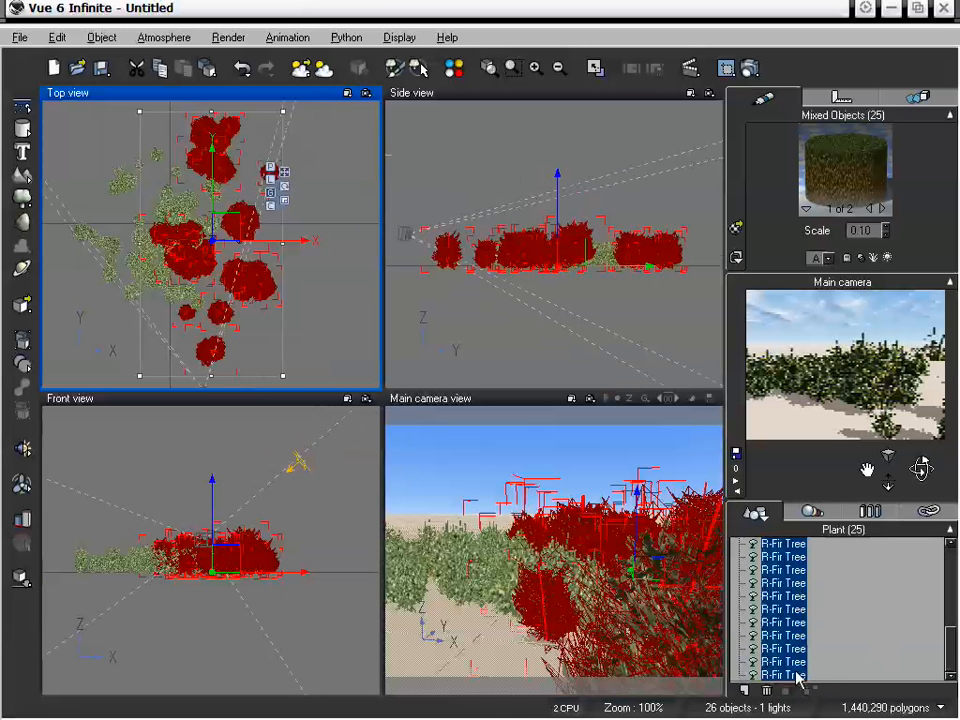
right_click(251, 218)
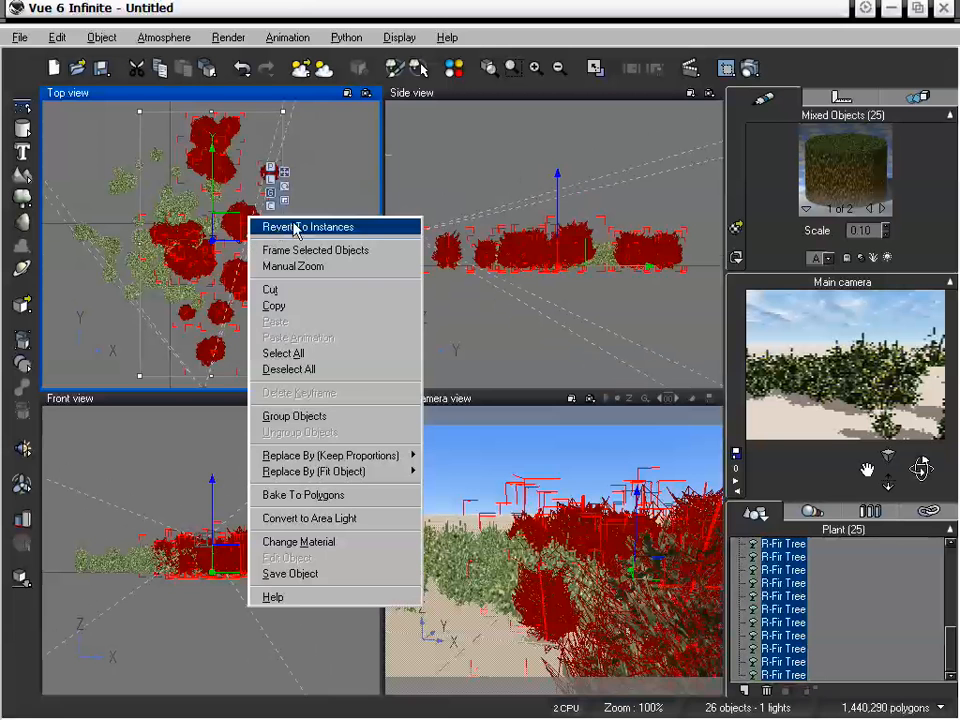
left_click(296, 228)
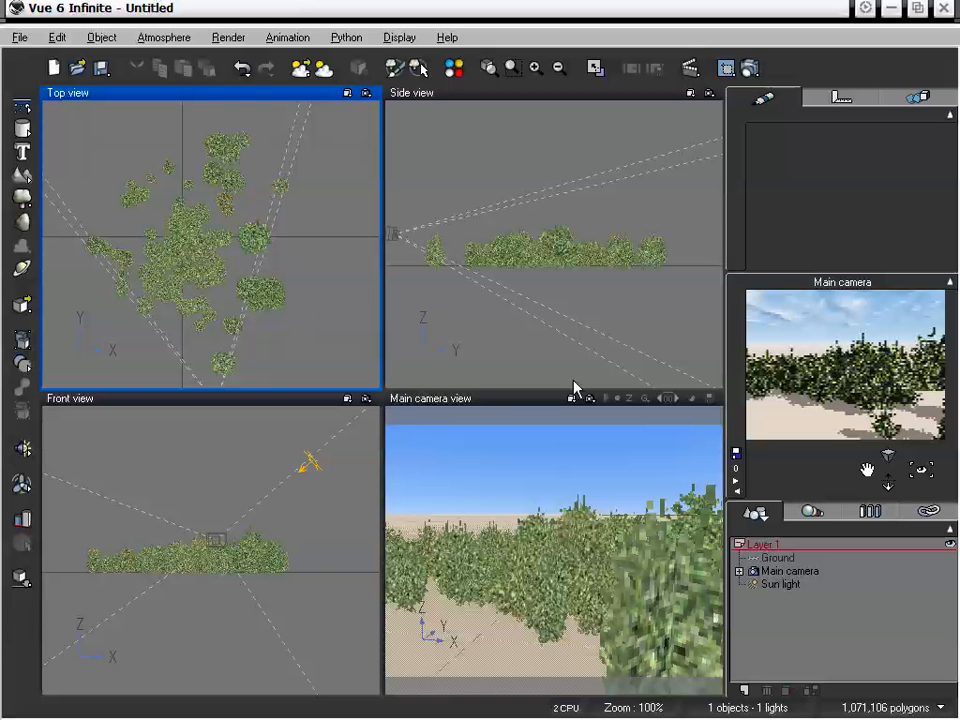
Reframe the main camera, brush-select the central fir trees with the EcoSystem Selector, and clear them using the Deselect tool.
left_click_drag(888, 479, 918, 471)
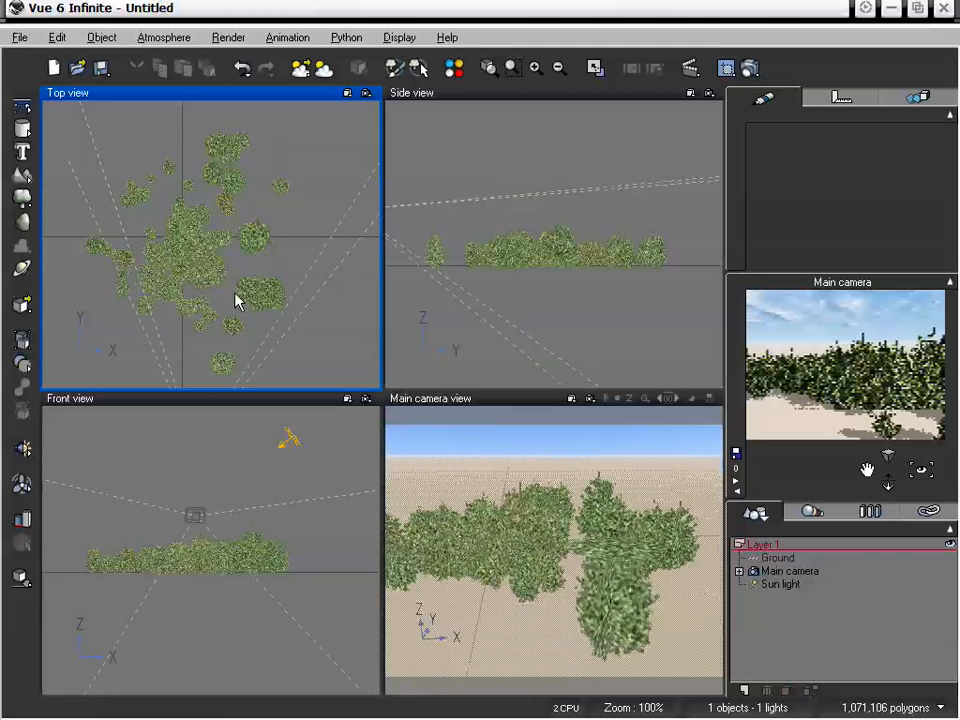
left_click(418, 67)
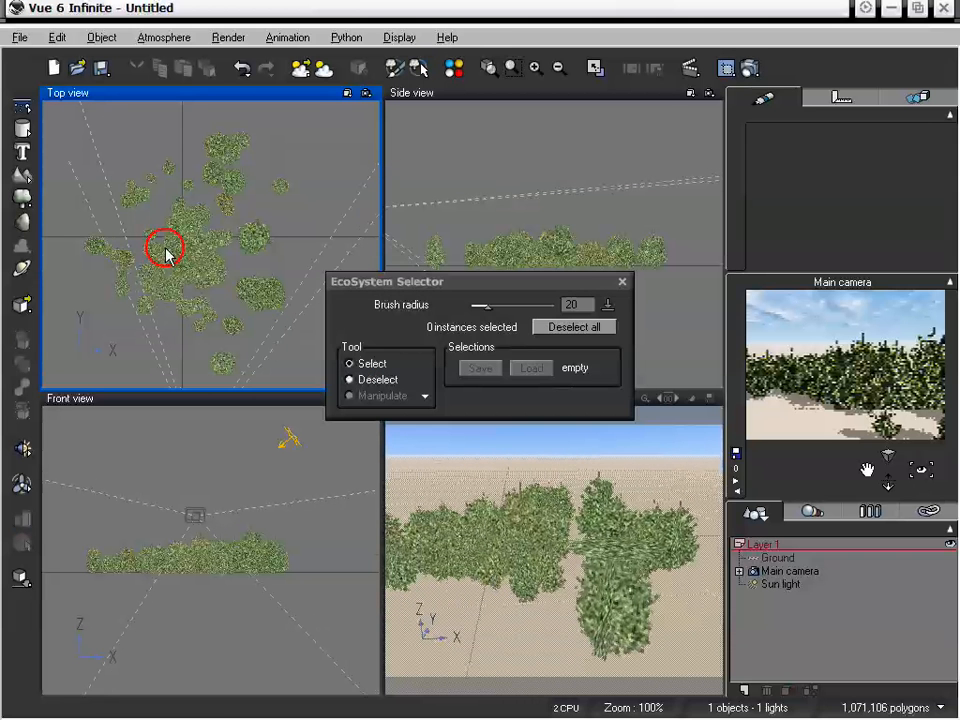
left_click_drag(167, 249, 189, 244)
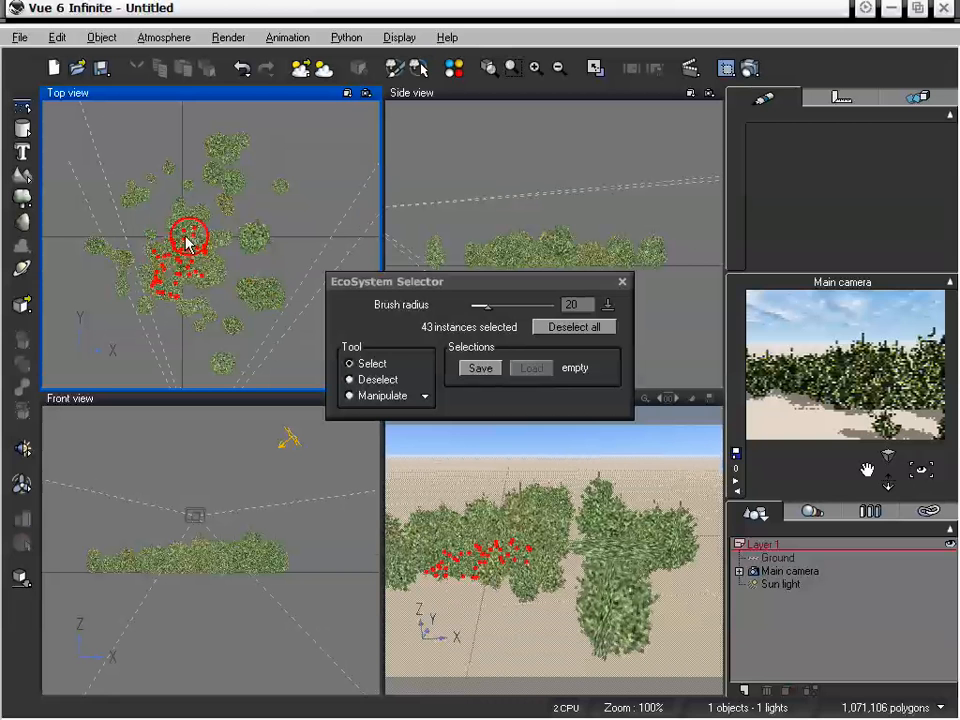
left_click(376, 384)
mouse_move(195, 225)
left_mouse_down()
mouse_move(208, 212)
mouse_move(204, 321)
mouse_move(137, 242)
mouse_move(205, 233)
left_mouse_up()
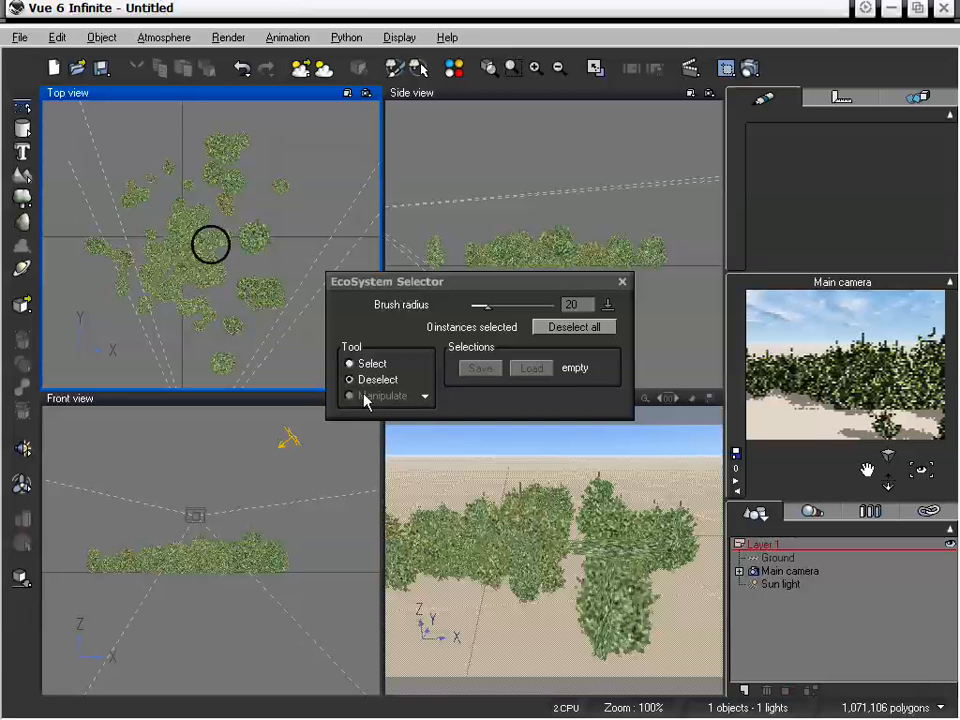
Set the selector's brush radius to 42 and select fir tree instances around the southeastern part of the Top view.
mouse_move(475, 290)
left_mouse_down()
mouse_move(475, 262)
mouse_move(483, 276)
left_mouse_up()
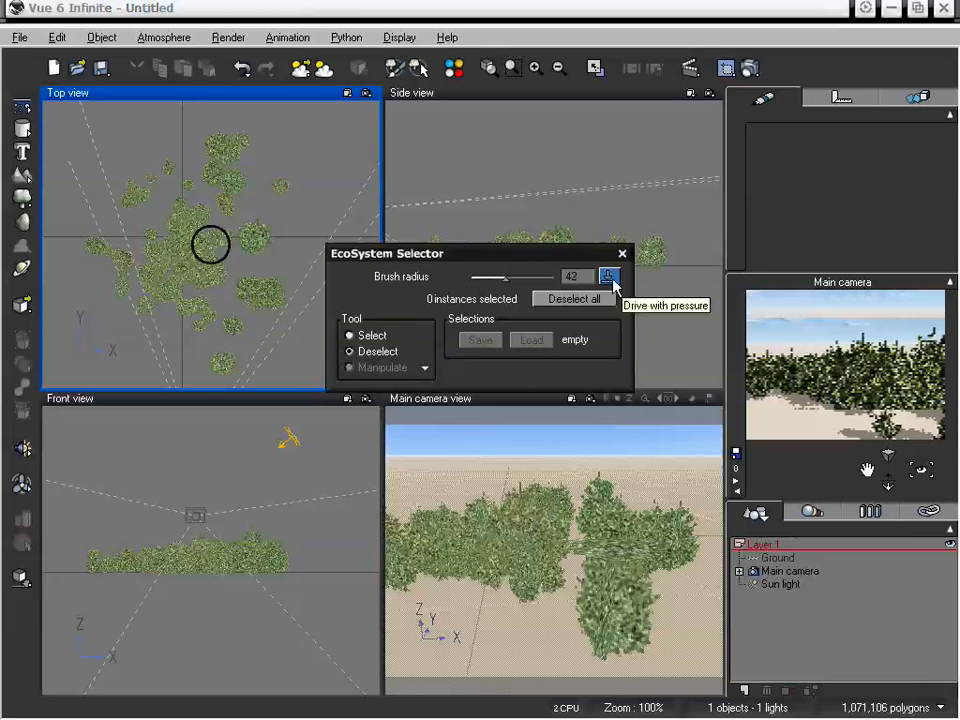
left_click_drag(487, 257, 489, 251)
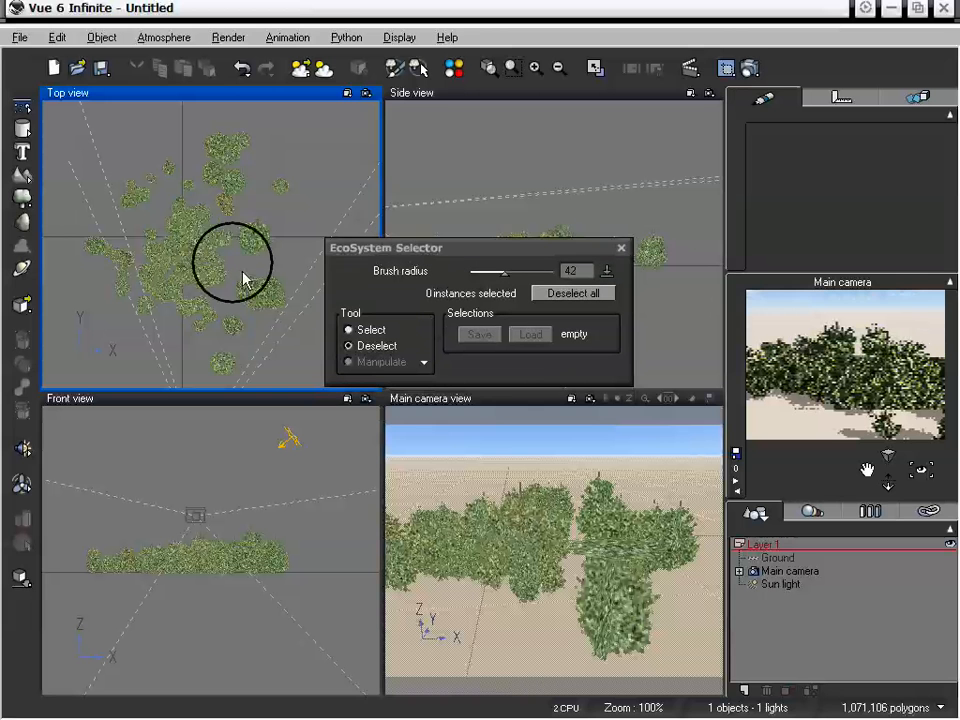
left_click(349, 329)
left_click_drag(260, 283, 216, 364)
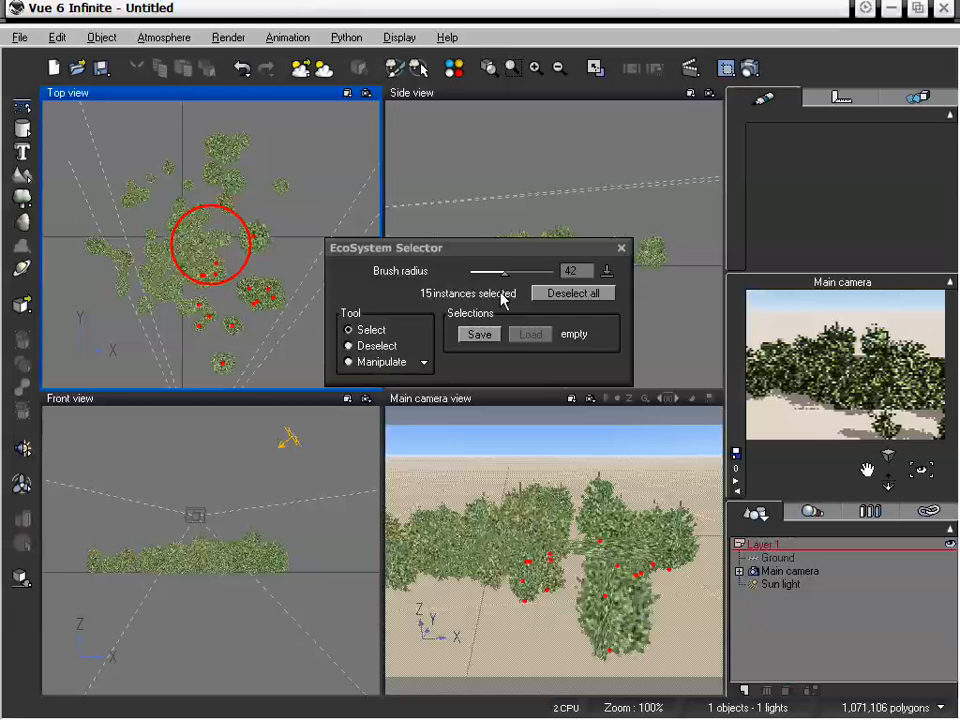
Save the southeastern fir tree selection to the first selection slot and load it back.
left_click_drag(478, 238, 534, 102)
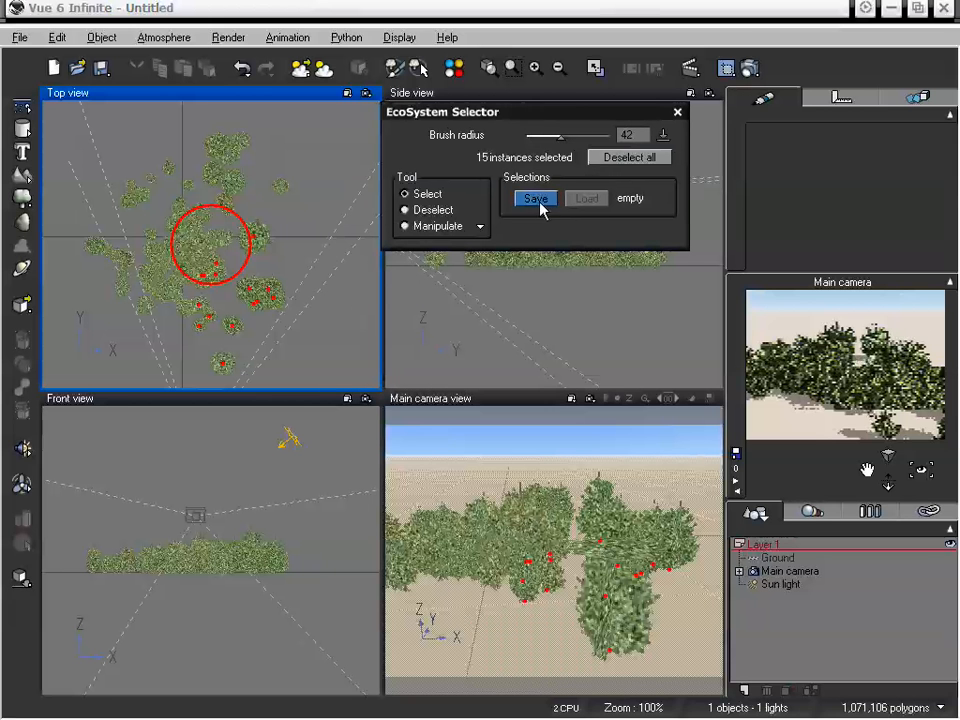
left_click(540, 199)
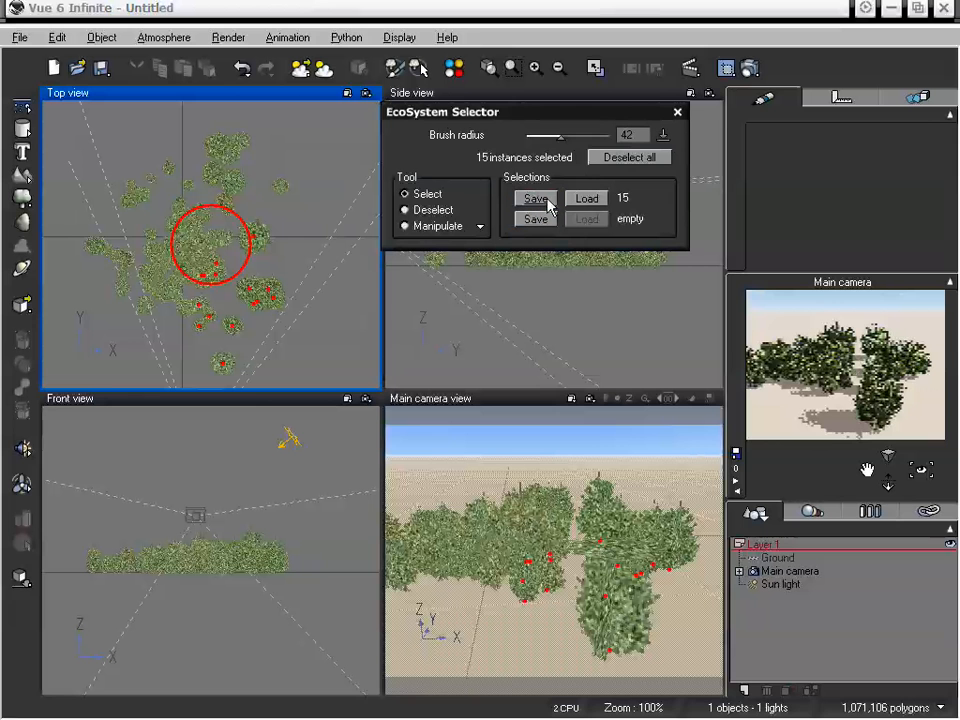
left_click(587, 198)
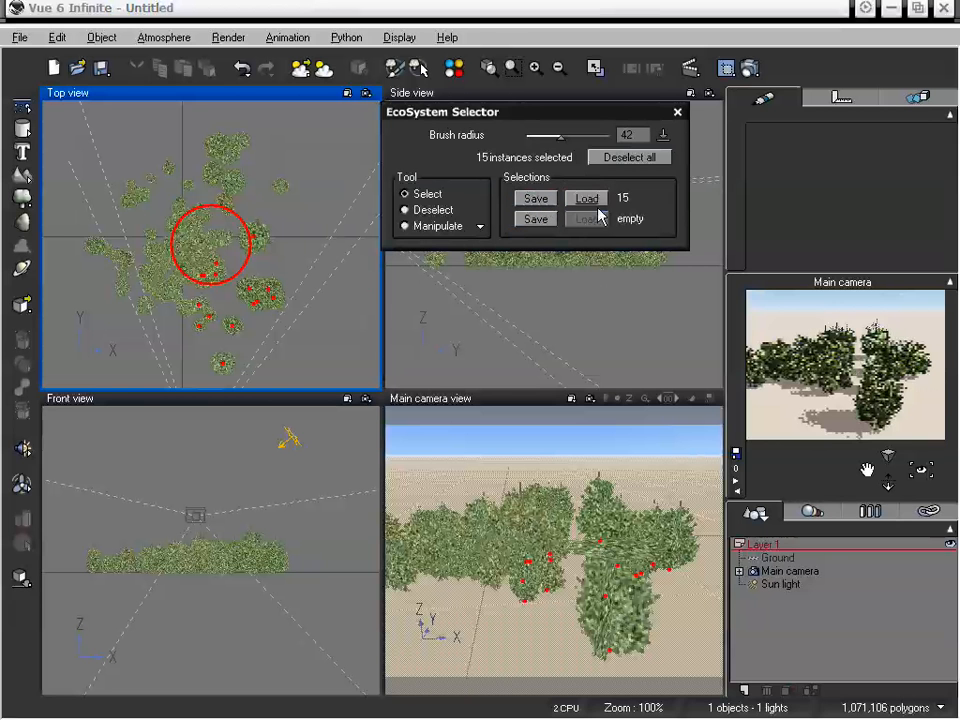
Add the western fir trees to the selection and overwrite the saved selection in the first slot.
mouse_move(138, 290)
left_mouse_down()
mouse_move(122, 257)
mouse_move(154, 193)
mouse_move(294, 146)
left_mouse_up()
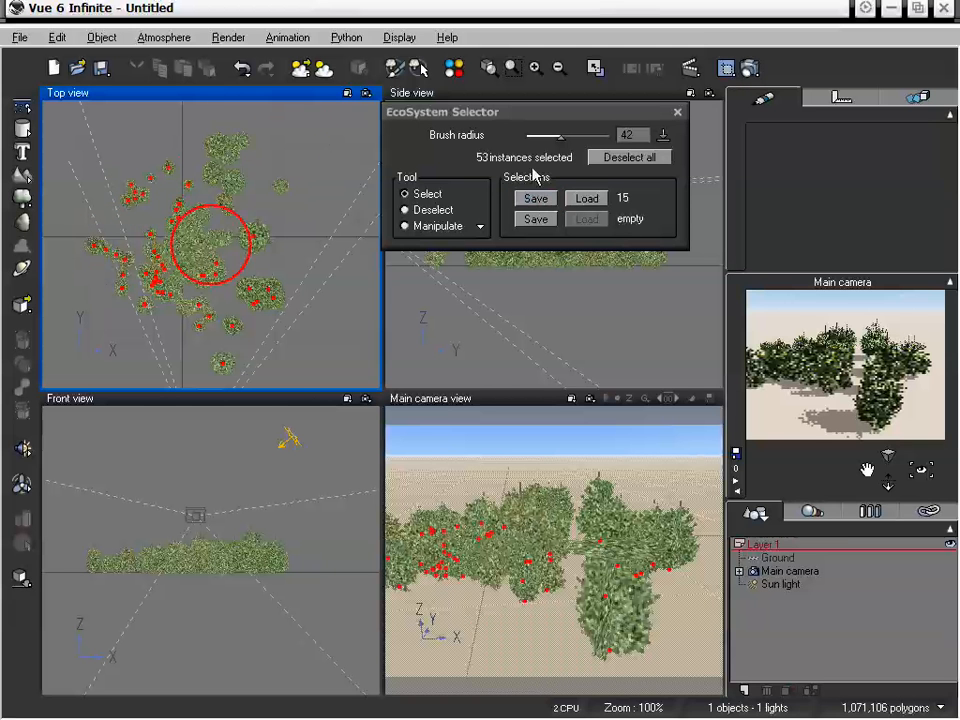
left_click(536, 199)
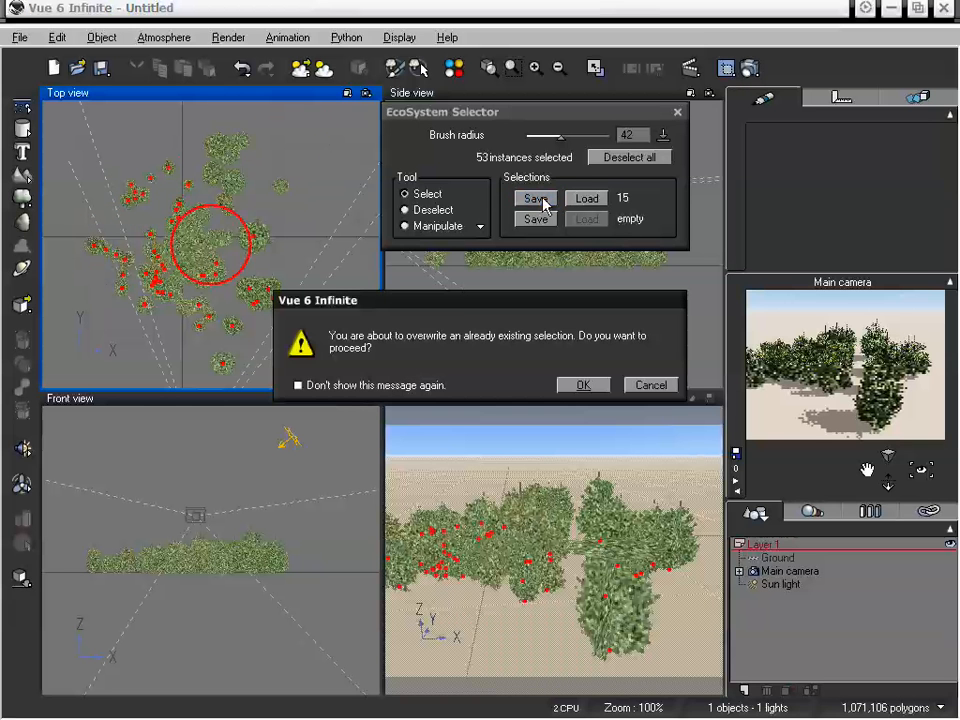
left_click_drag(462, 306, 463, 290)
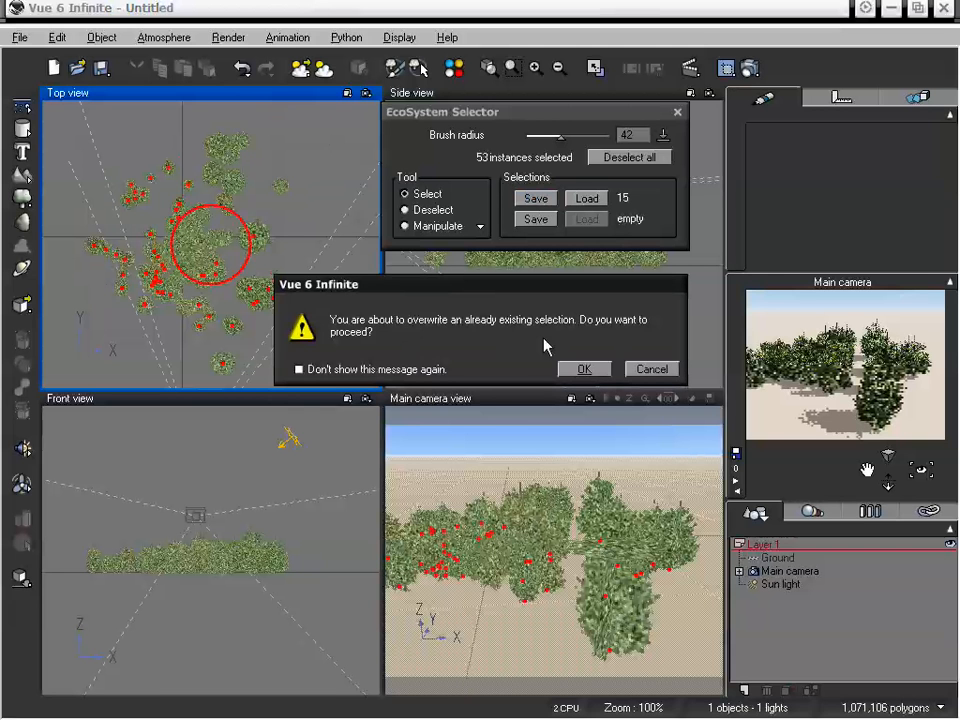
left_click(584, 369)
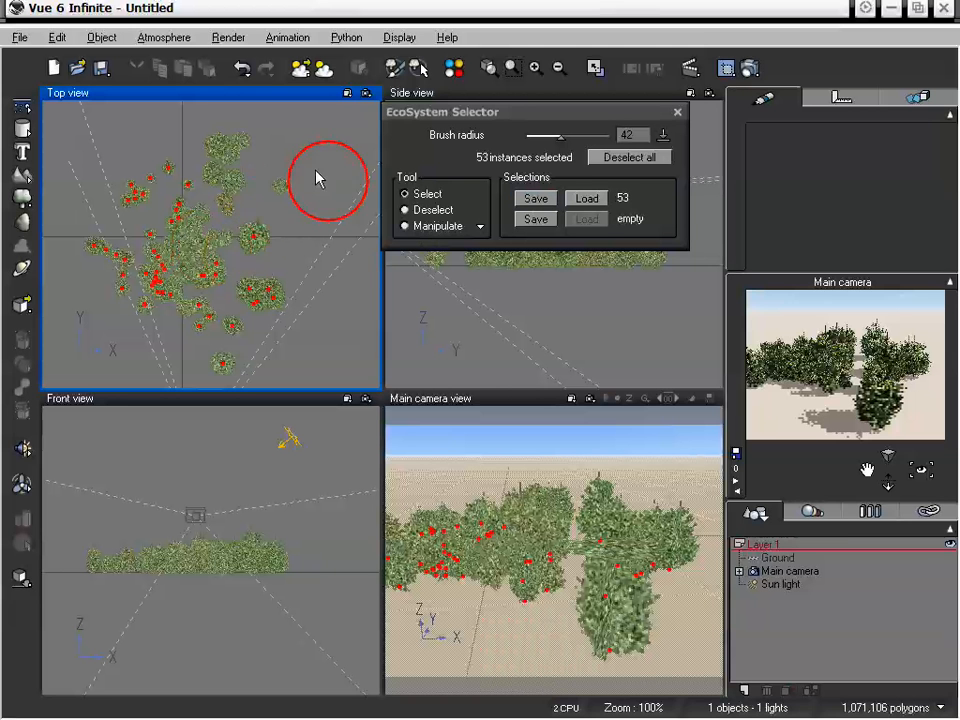
Brush additional northern and central fir trees into the selection, restoring the saved selection after each pass.
mouse_move(316, 178)
left_mouse_down()
mouse_move(259, 184)
mouse_move(252, 165)
left_mouse_up()
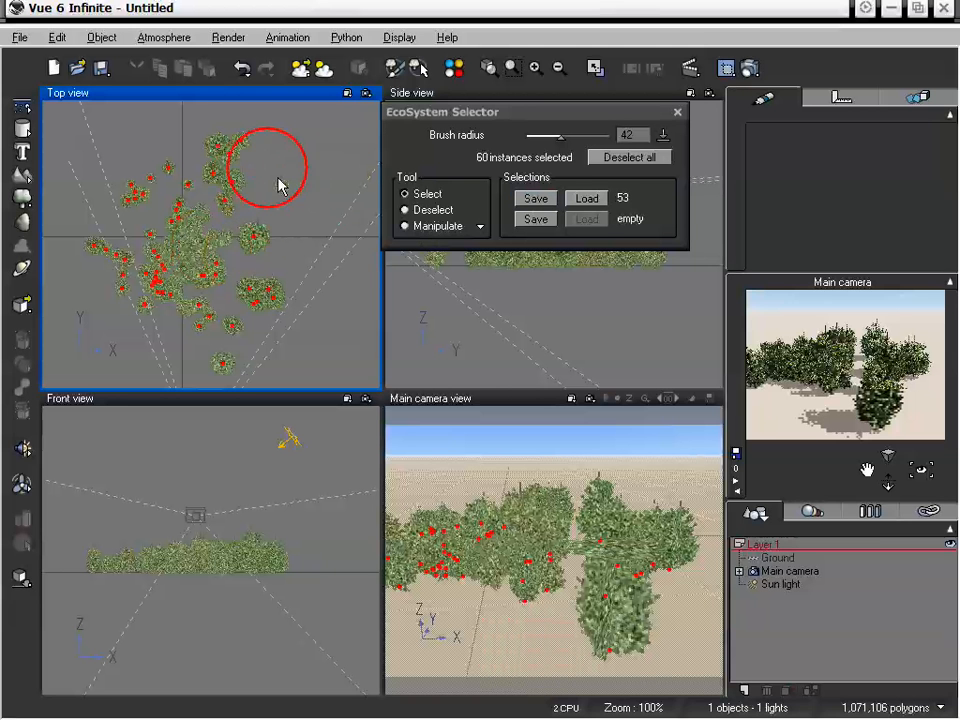
left_click(587, 199)
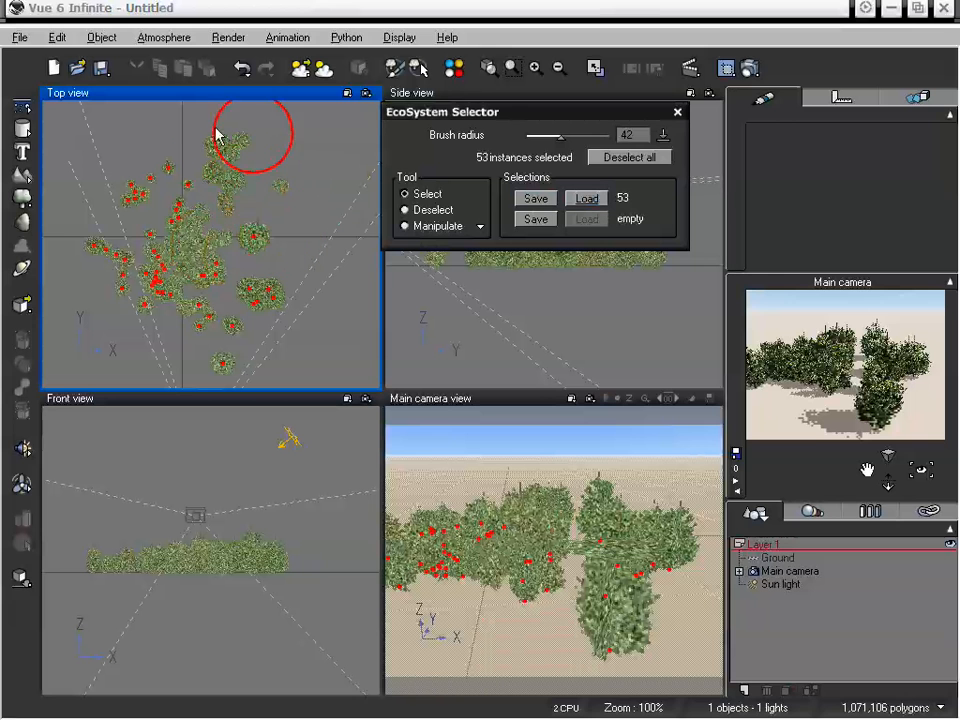
mouse_move(217, 133)
left_mouse_down()
mouse_move(204, 201)
mouse_move(124, 229)
mouse_move(296, 317)
mouse_move(265, 316)
left_mouse_up()
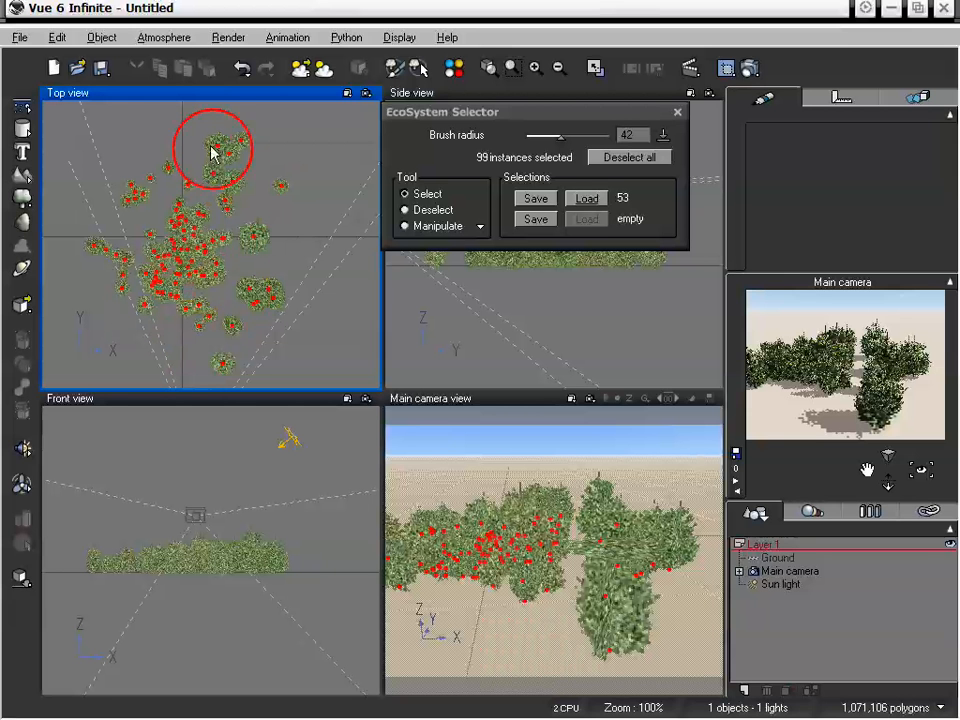
left_click(595, 198)
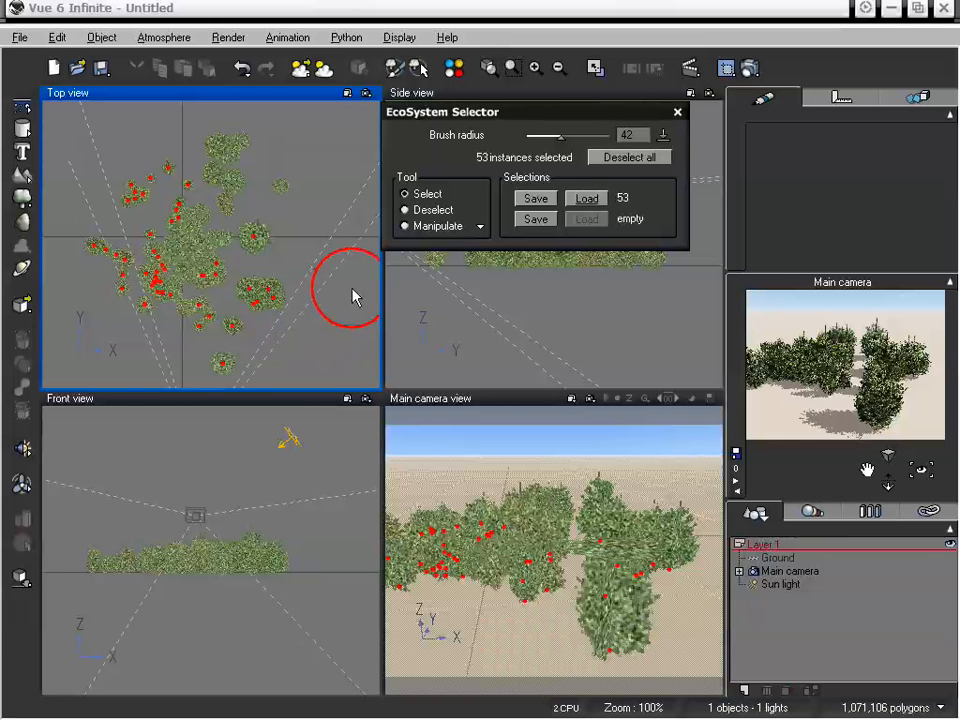
Switch the EcoSystem Selector to the Manipulate tool and change the type of the selected instances to Fir Tree.
left_click(468, 224)
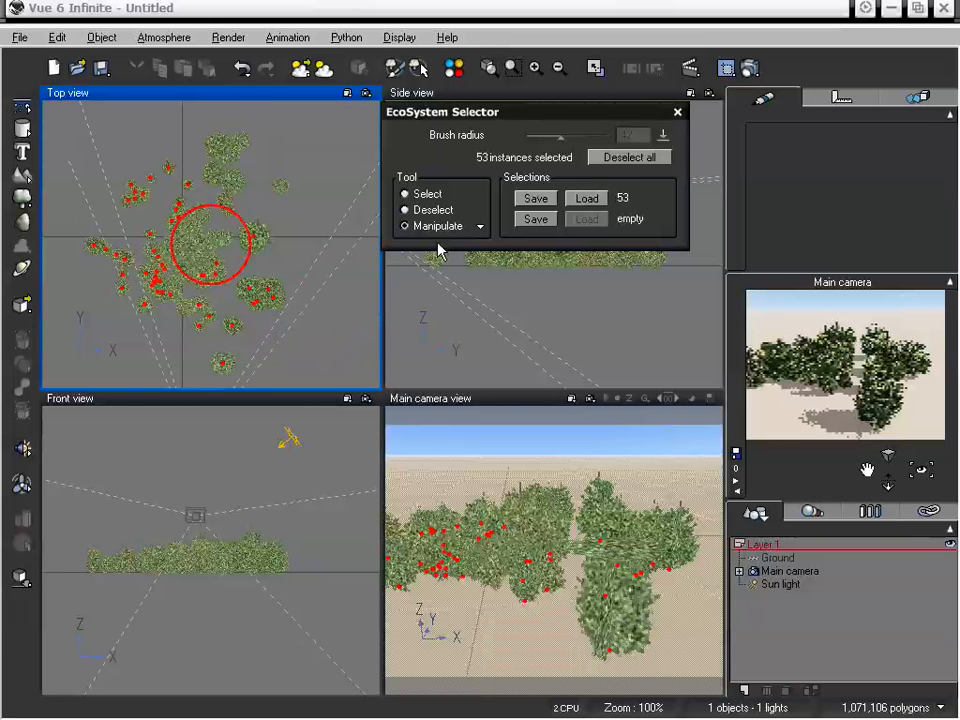
left_click(479, 228)
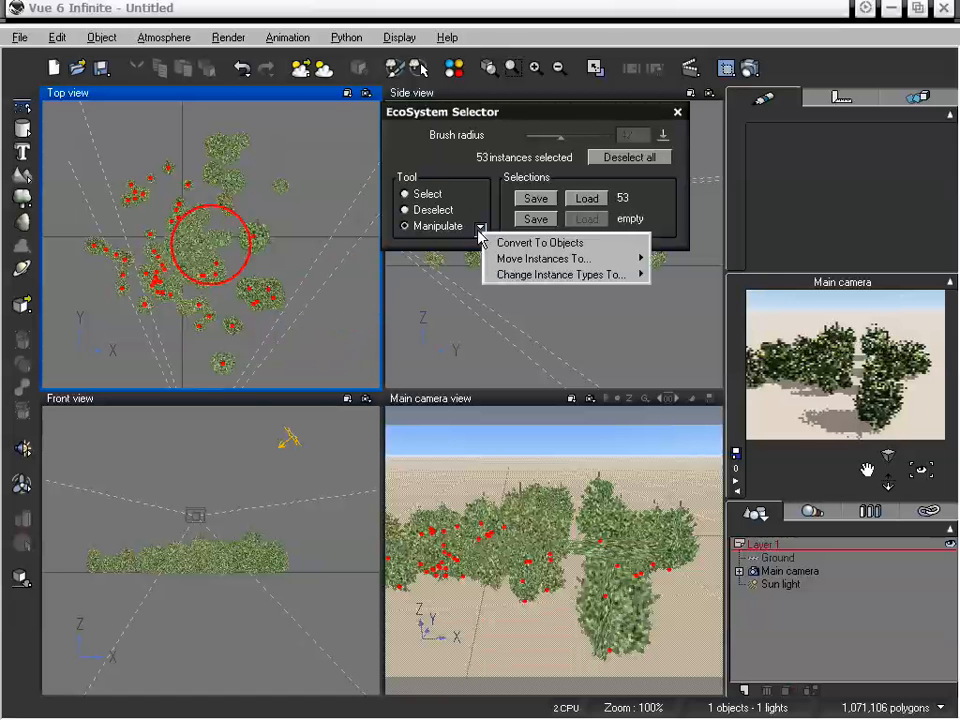
left_click(453, 186)
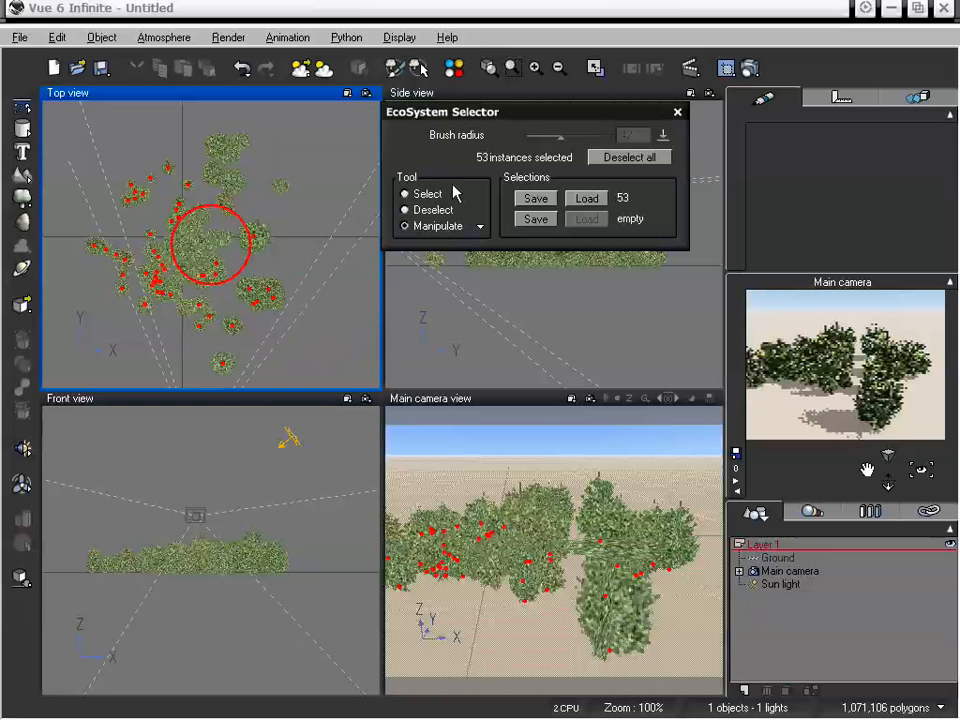
left_click(404, 226)
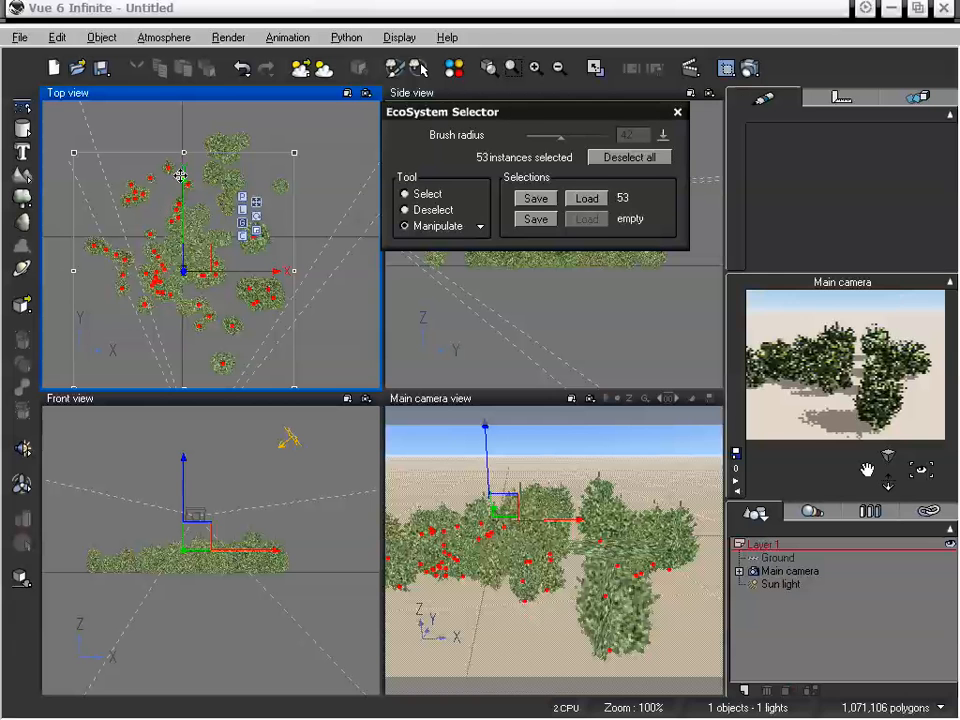
left_click(480, 227)
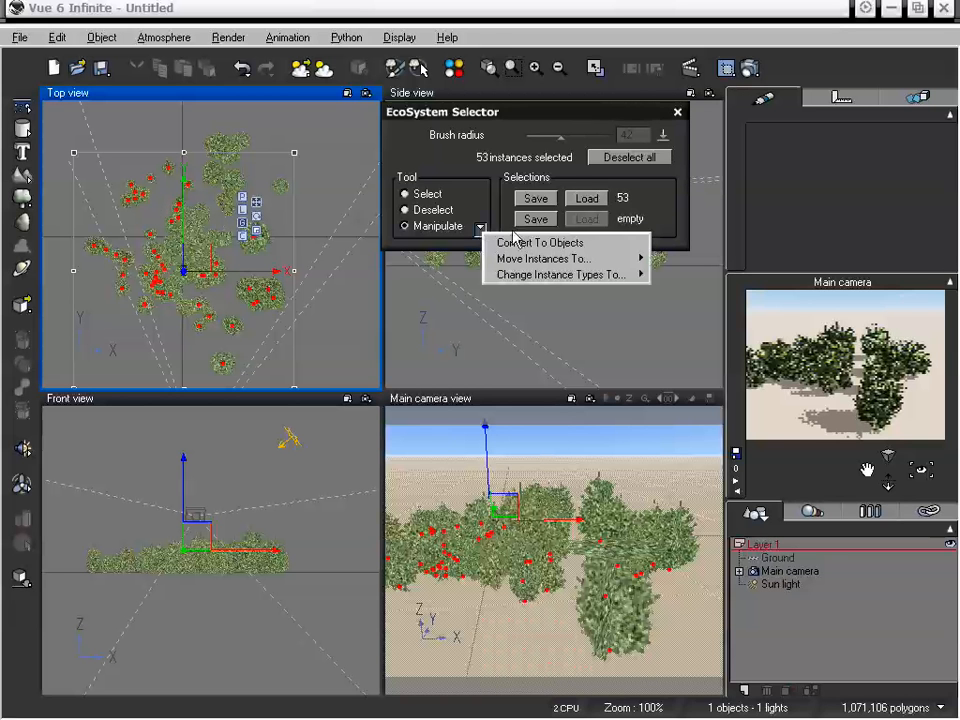
mouse_move(569, 261)
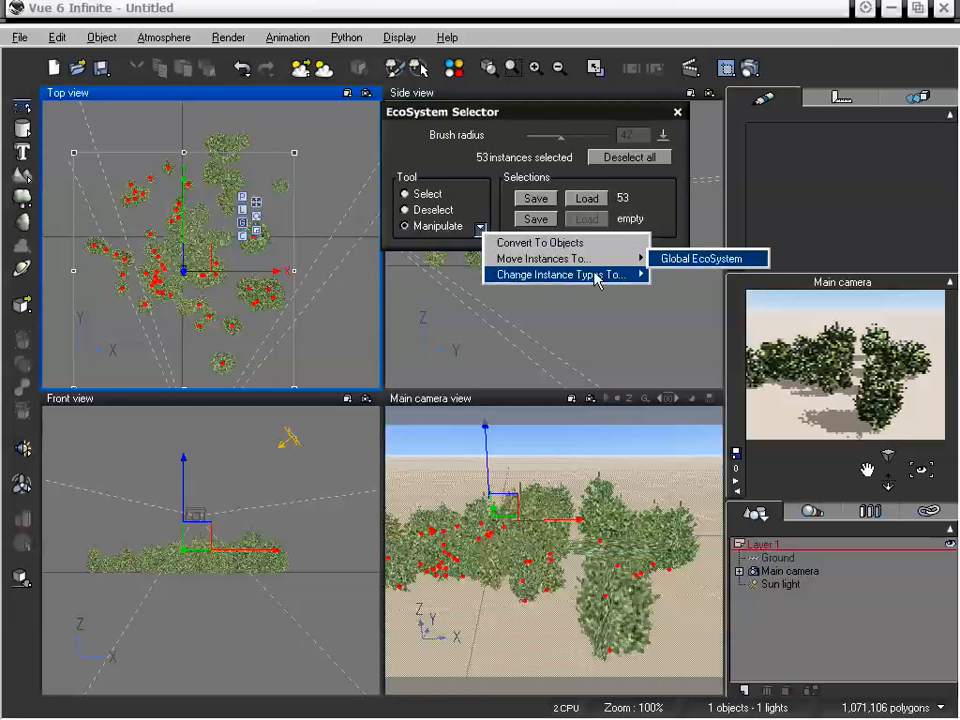
mouse_move(592, 285)
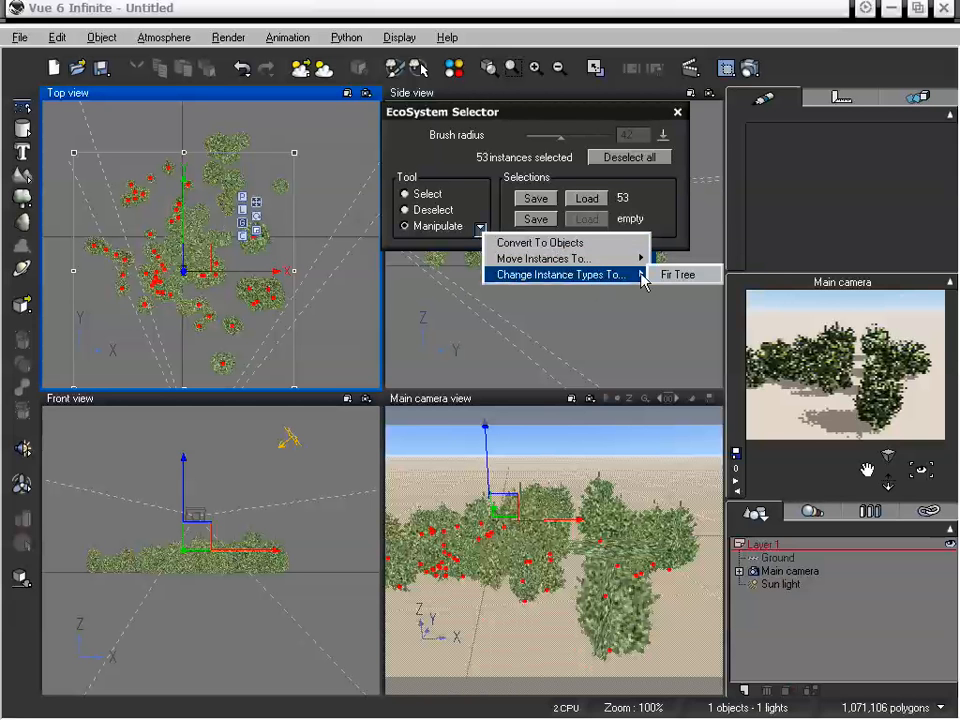
left_click(675, 274)
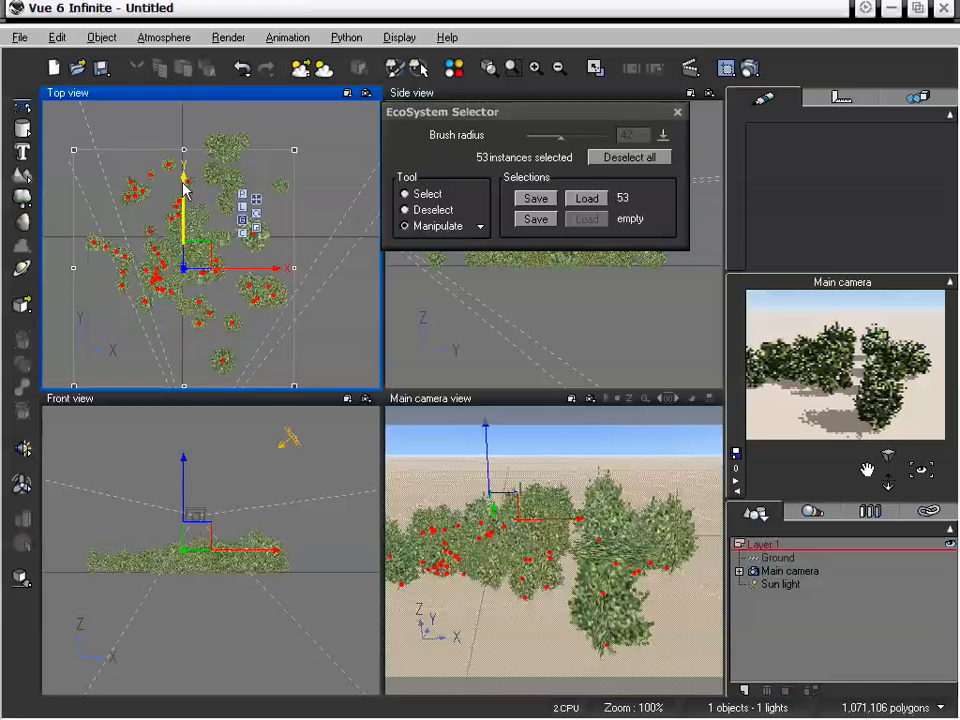
Move the selected instances east in the Top view to about X 9.03 m, Y -1.59 m and enlarge them slightly.
left_click_drag(185, 190, 336, 291)
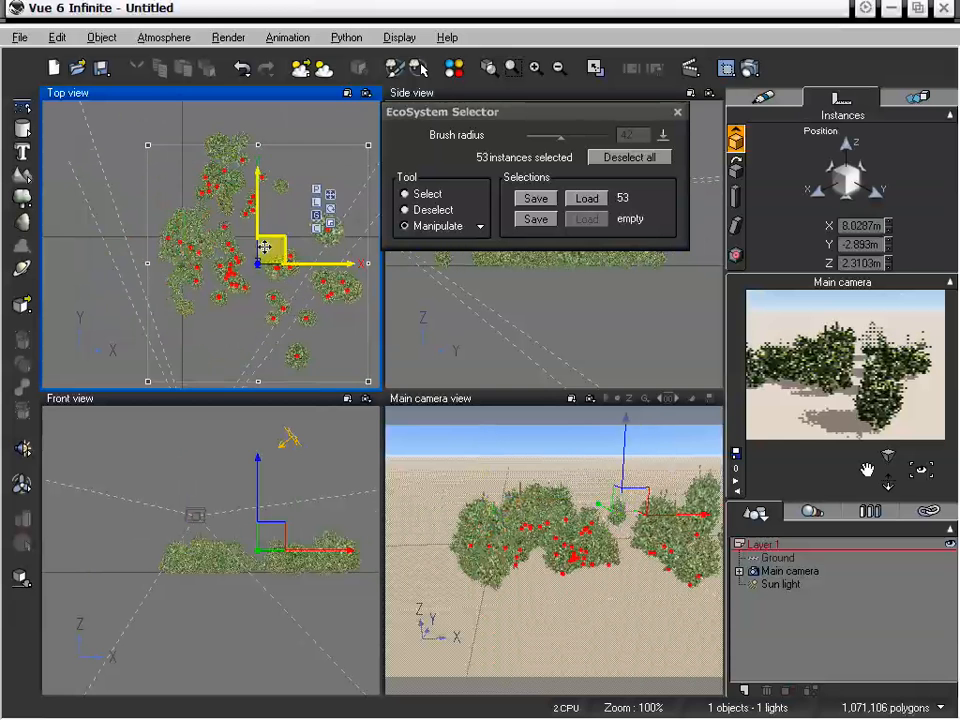
left_click_drag(264, 246, 343, 203)
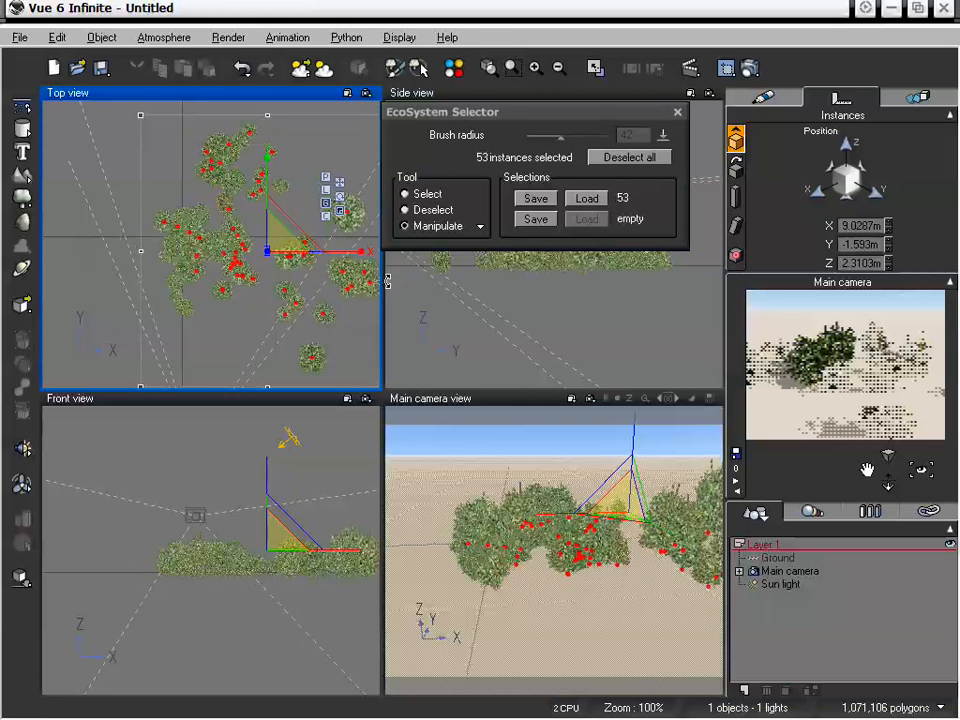
Deselect the northern and western instances with the brush and scale up the remaining selected fir trees in the Top view.
left_click(407, 211)
mouse_move(263, 172)
left_mouse_down()
mouse_move(204, 165)
mouse_move(211, 244)
left_mouse_up()
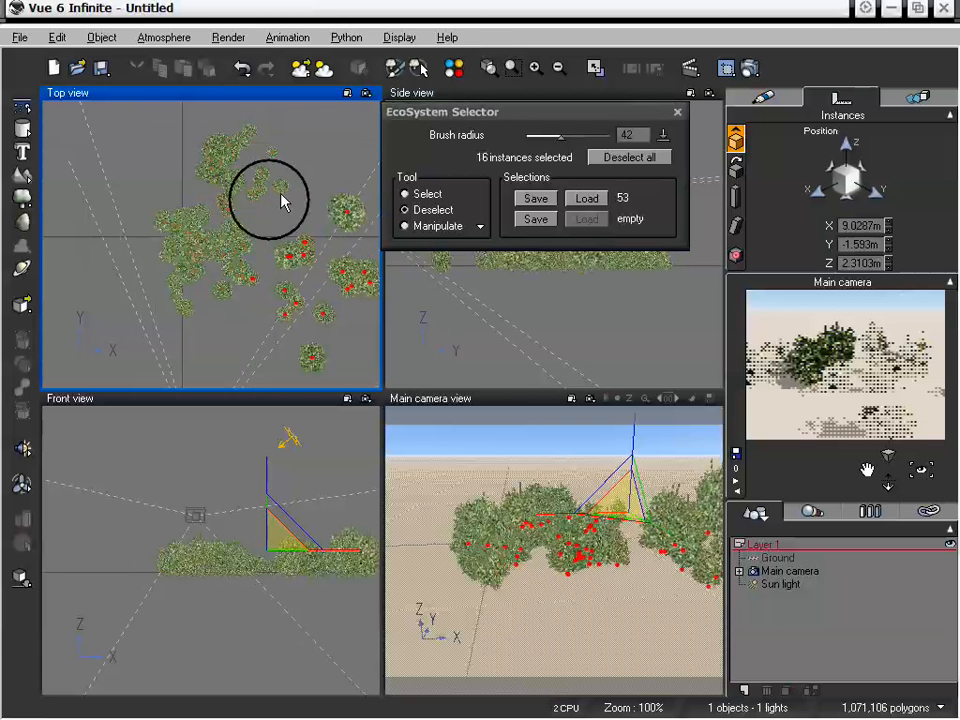
left_click(437, 229)
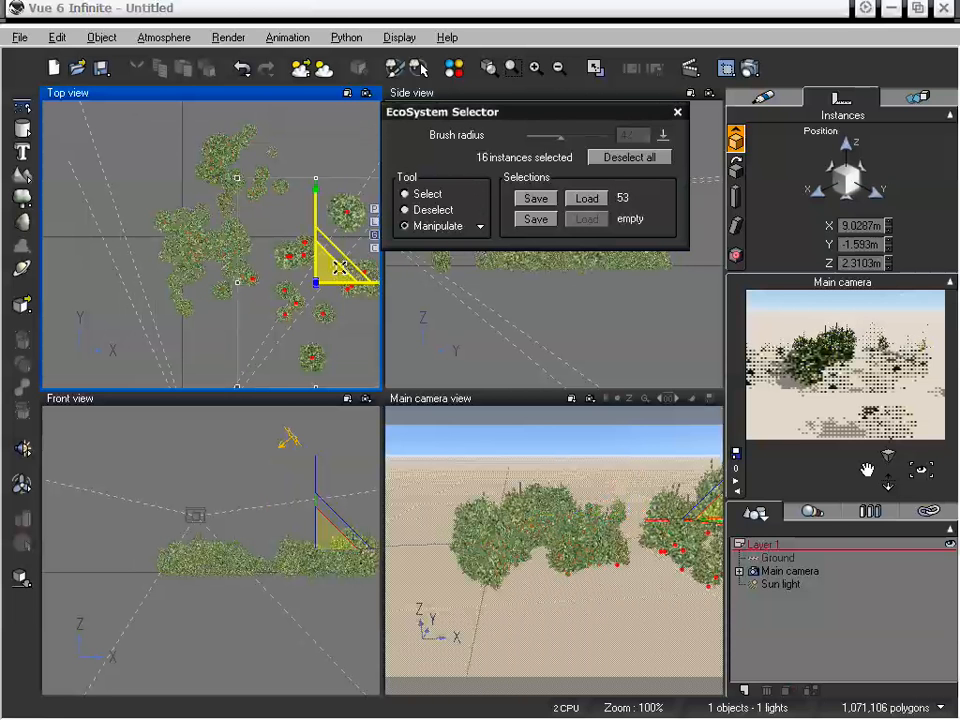
mouse_move(340, 267)
left_mouse_down()
mouse_move(438, 202)
mouse_move(549, 181)
mouse_move(324, 248)
mouse_move(435, 180)
mouse_move(349, 144)
mouse_move(305, 225)
mouse_move(325, 265)
left_mouse_up()
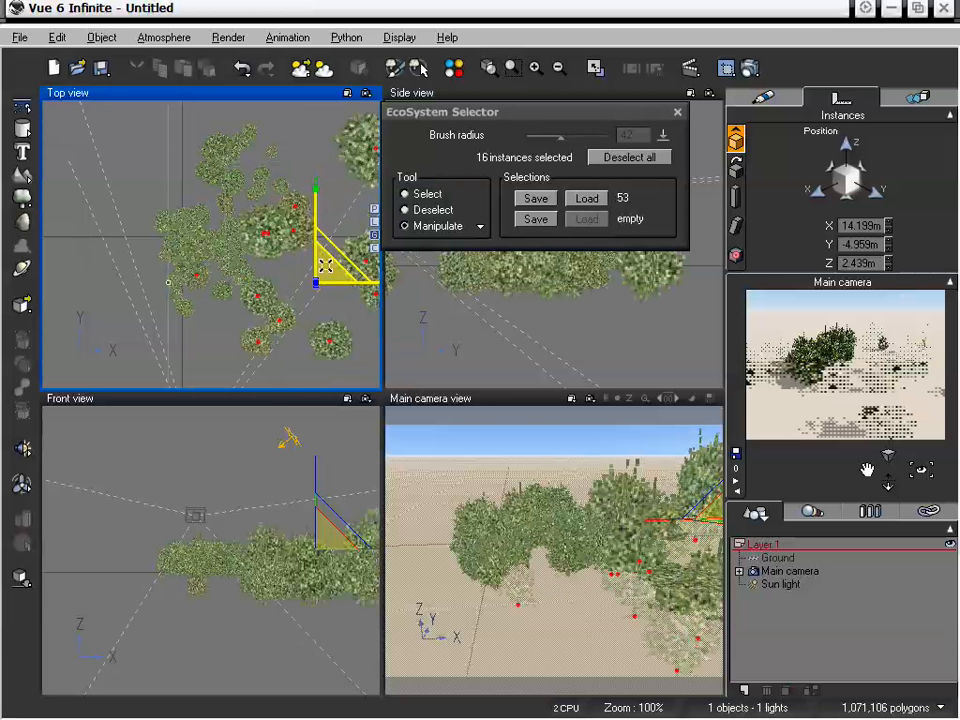
Return the selector to the Select tool and close the EcoSystem Selector.
left_click(408, 196)
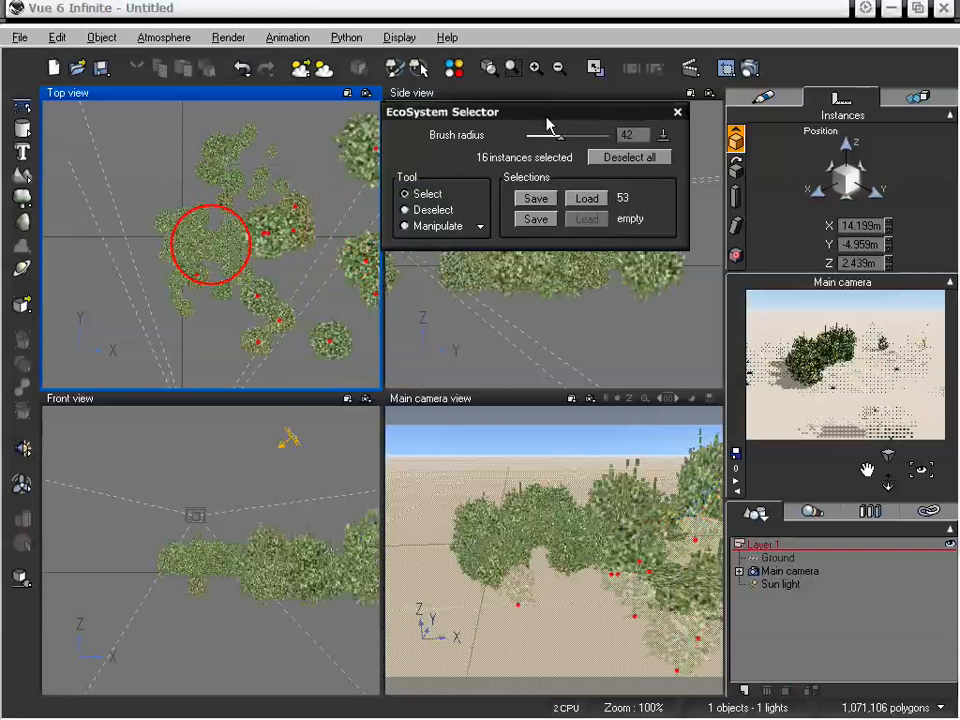
left_click_drag(546, 117, 544, 124)
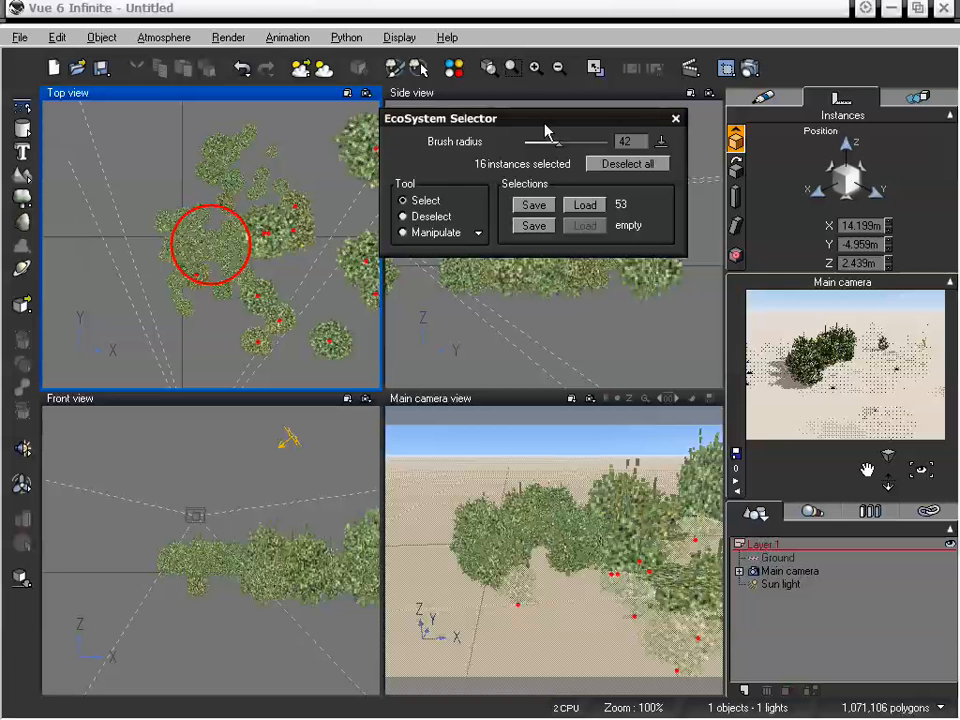
left_click_drag(544, 123, 550, 117)
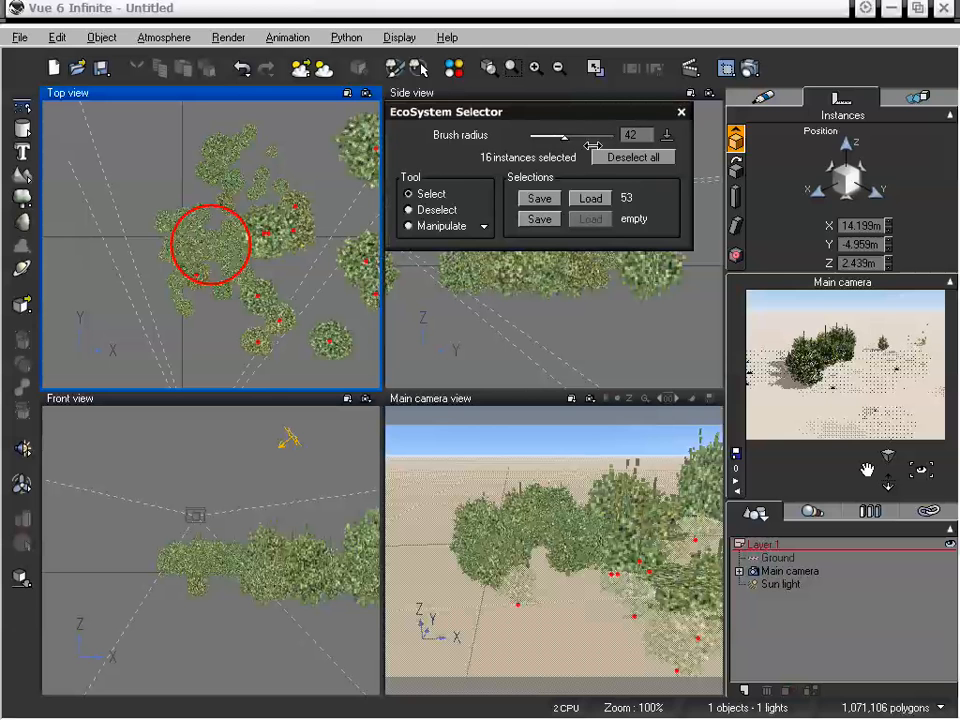
left_click(680, 112)
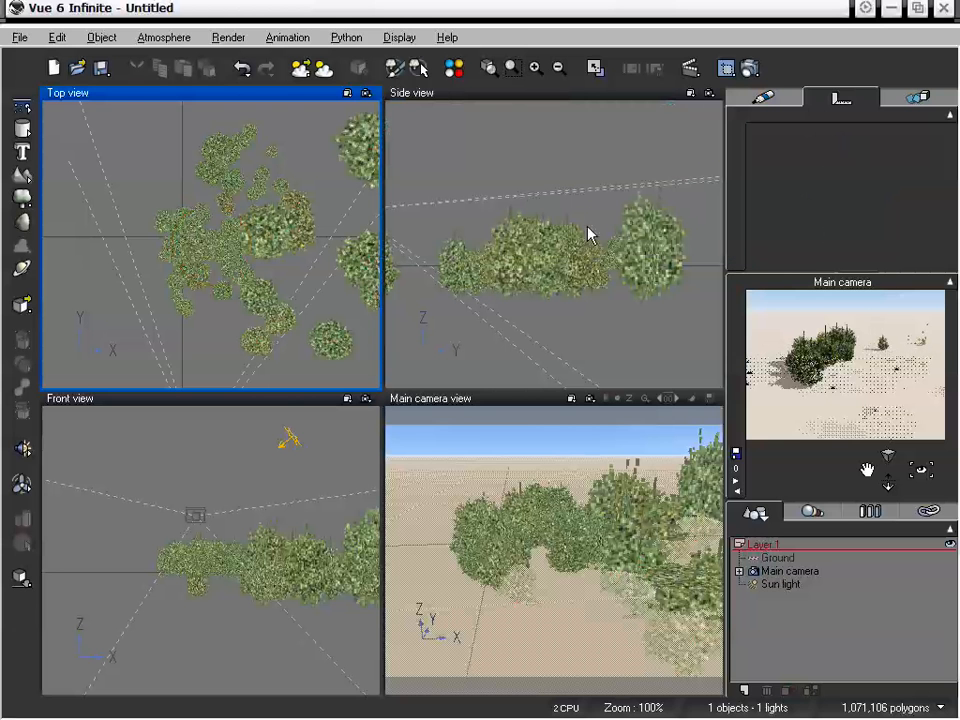